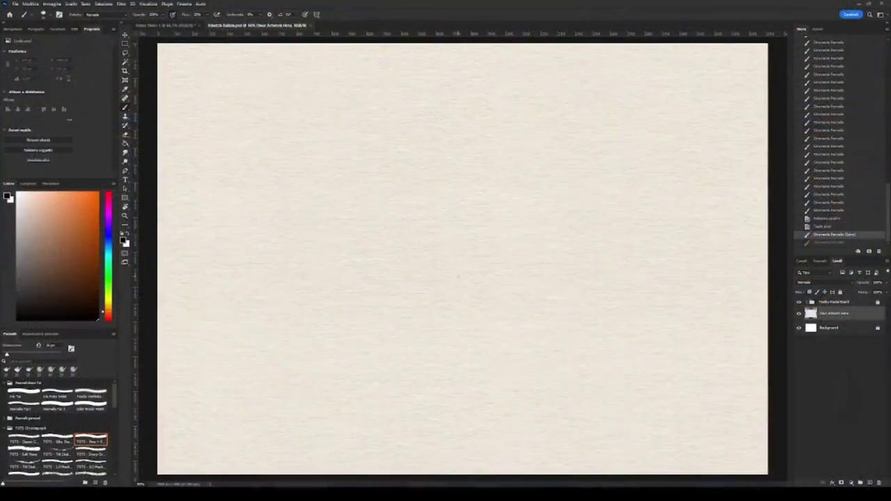
# Sketch the rat's head circle, ear strokes, curved back and downward snout and jaw in pencil.
pyautogui.moveTo(374, 226)
pyautogui.mouseDown()
pyautogui.moveTo(357, 262)
pyautogui.moveTo(373, 260)
pyautogui.mouseUp()
pyautogui.moveTo(362, 228); pyautogui.dragTo(362, 211)
pyautogui.moveTo(384, 238)
pyautogui.mouseDown()
pyautogui.moveTo(401, 222)
pyautogui.moveTo(363, 211)
pyautogui.moveTo(411, 227)
pyautogui.moveTo(361, 209)
pyautogui.moveTo(429, 196)
pyautogui.moveTo(437, 236)
pyautogui.mouseUp()
pyautogui.hotkey('ctrl', 'z')
pyautogui.hotkey('ctrl', 'z')
# Add a horn left of the head, diagonal body lines and a limb ending in a clawed hand.
pyautogui.hotkey('ctrl', 'z')
pyautogui.moveTo(388, 215); pyautogui.dragTo(433, 240)
pyautogui.moveTo(354, 284); pyautogui.dragTo(339, 296)
pyautogui.moveTo(390, 256); pyautogui.dragTo(312, 337)
pyautogui.moveTo(290, 218)
pyautogui.mouseDown()
pyautogui.moveTo(362, 241)
pyautogui.moveTo(324, 239)
pyautogui.mouseUp()
pyautogui.moveTo(333, 248); pyautogui.dragTo(354, 252)
pyautogui.moveTo(421, 253); pyautogui.dragTo(376, 299)
pyautogui.moveTo(437, 246); pyautogui.dragTo(460, 286)
pyautogui.moveTo(422, 264)
pyautogui.mouseDown()
pyautogui.moveTo(451, 287)
pyautogui.moveTo(486, 295)
pyautogui.moveTo(490, 335)
pyautogui.moveTo(483, 329)
pyautogui.moveTo(498, 321)
pyautogui.mouseUp()
pyautogui.hotkey('ctrl', 'z')
pyautogui.hotkey('ctrl', 'z')
pyautogui.moveTo(430, 185)
pyautogui.mouseDown()
pyautogui.moveTo(382, 229)
pyautogui.moveTo(432, 233)
pyautogui.mouseUp()
# Draw crest strokes over the head and the raised arm and forearm with detail lines.
pyautogui.moveTo(406, 195); pyautogui.dragTo(437, 235)
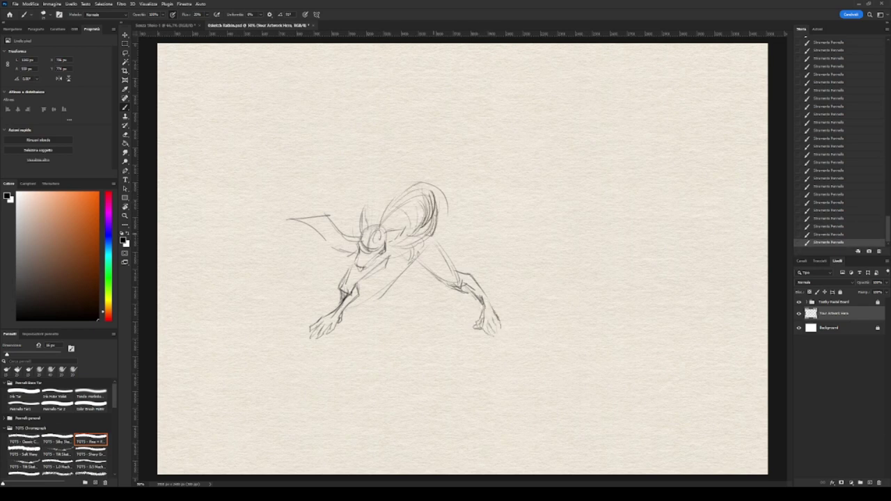
pyautogui.moveTo(371, 195)
pyautogui.mouseDown()
pyautogui.moveTo(437, 224)
pyautogui.moveTo(372, 200)
pyautogui.mouseUp()
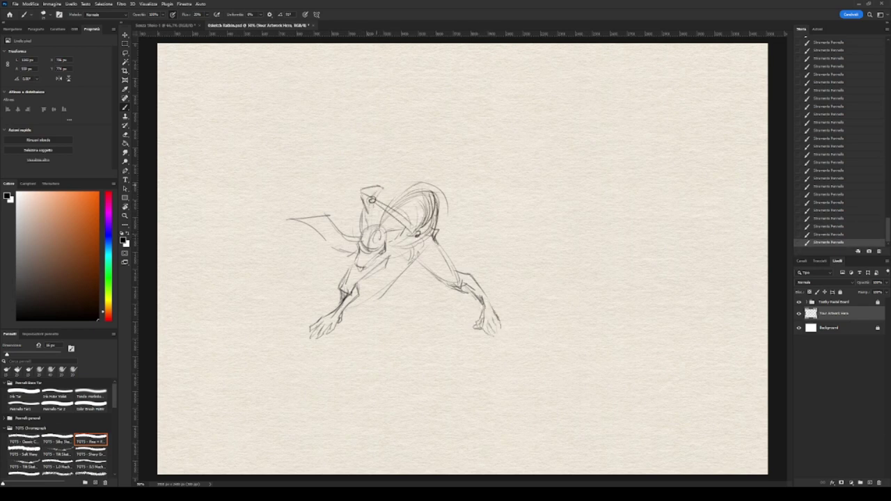
pyautogui.moveTo(377, 145); pyautogui.dragTo(364, 185)
pyautogui.moveTo(383, 185); pyautogui.dragTo(385, 149)
pyautogui.moveTo(321, 145); pyautogui.dragTo(378, 149)
pyautogui.moveTo(340, 139); pyautogui.dragTo(391, 148)
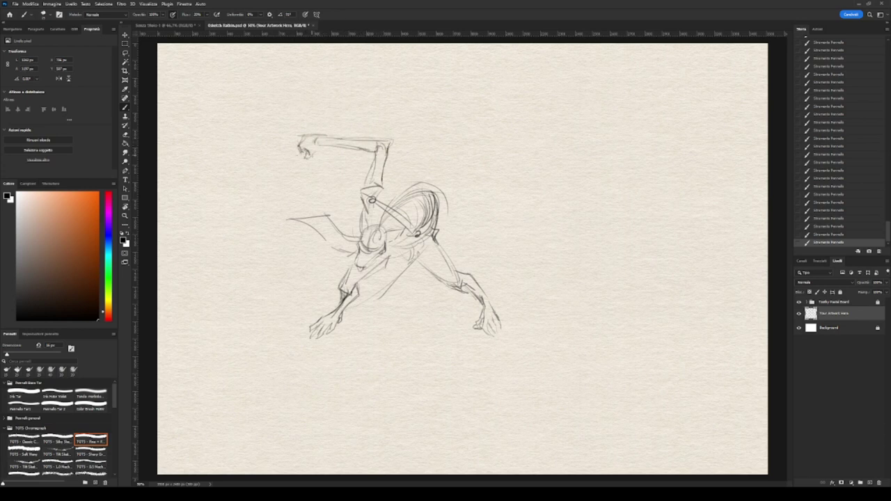
pyautogui.moveTo(335, 133)
pyautogui.mouseDown()
pyautogui.moveTo(359, 147)
pyautogui.moveTo(343, 117)
pyautogui.moveTo(373, 103)
pyautogui.mouseUp()
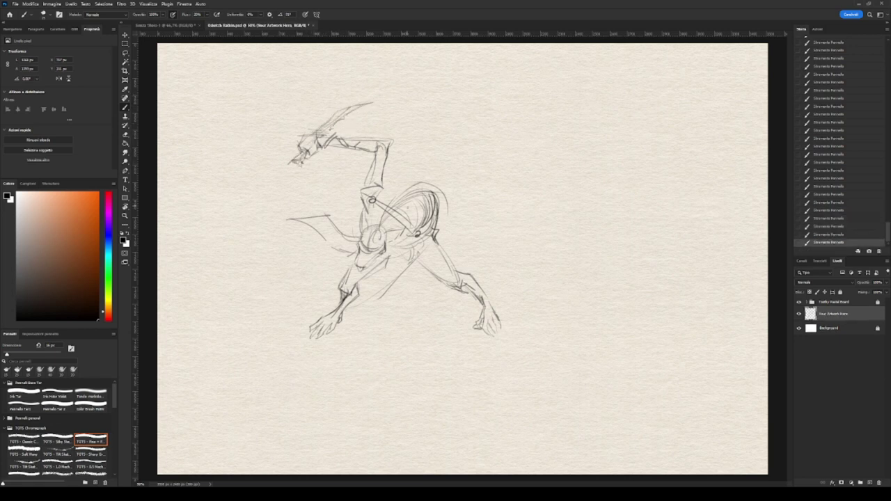
# Add strokes right of the head, short lower-leg lines and a rough circle on the torso.
pyautogui.moveTo(423, 238); pyautogui.dragTo(471, 250)
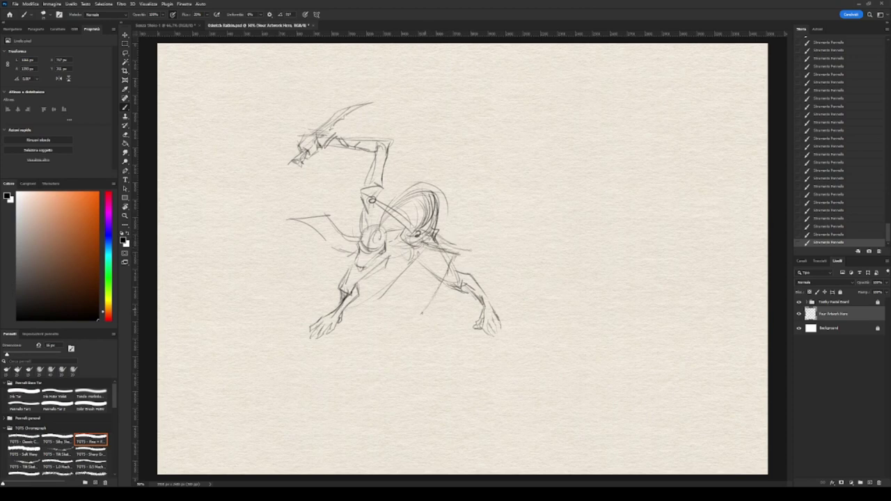
pyautogui.moveTo(415, 318); pyautogui.dragTo(400, 337)
pyautogui.moveTo(403, 324)
pyautogui.mouseDown()
pyautogui.moveTo(406, 341)
pyautogui.moveTo(510, 318)
pyautogui.mouseUp()
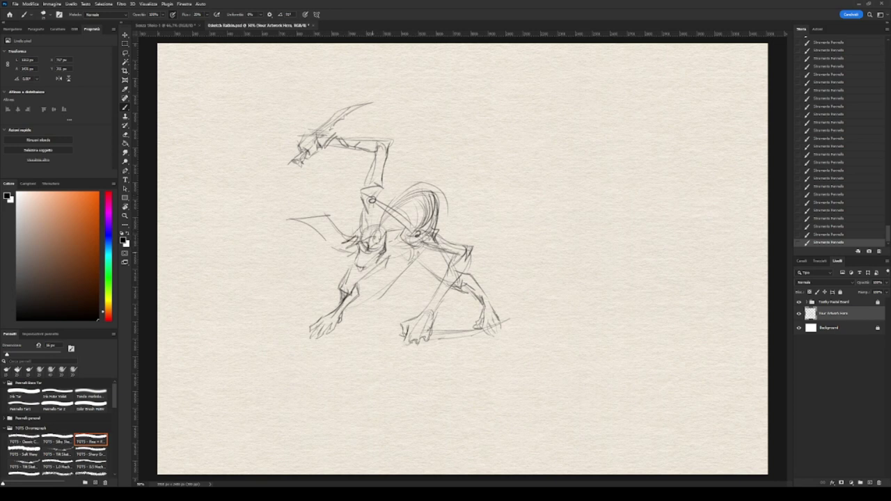
pyautogui.moveTo(382, 233)
pyautogui.mouseDown()
pyautogui.moveTo(360, 248)
pyautogui.moveTo(362, 237)
pyautogui.mouseUp()
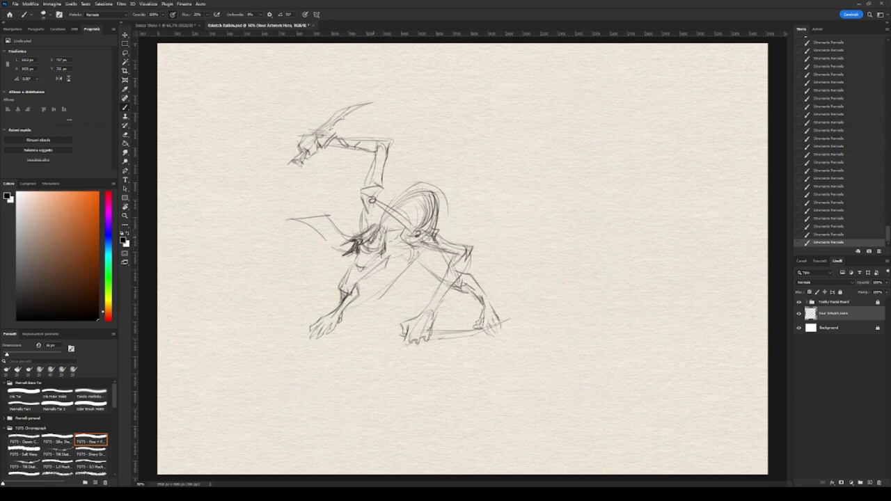
pyautogui.hotkey('ctrl', 'z')
pyautogui.hotkey('ctrl', 'z')
pyautogui.hotkey('ctrl', 'z')
pyautogui.hotkey('ctrl', 'shift', 'z')
pyautogui.hotkey('ctrl', 'shift', 'z')
pyautogui.hotkey('ctrl', 'shift', 'z')
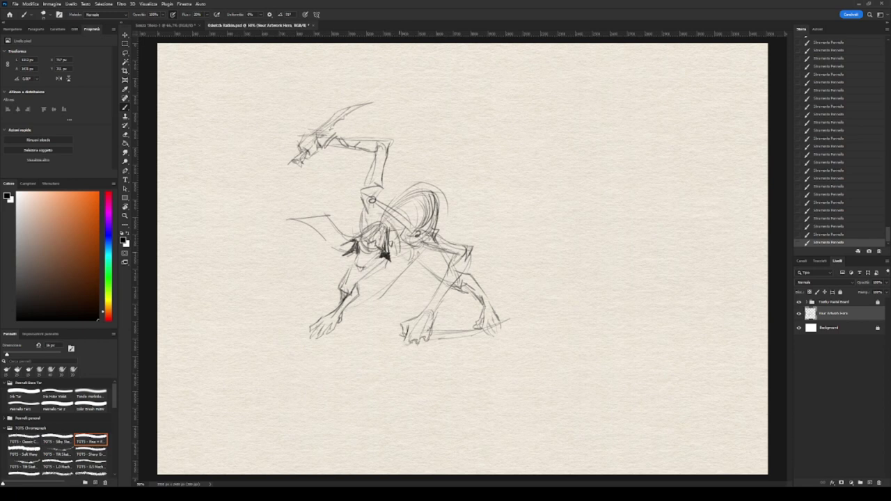
# Pick a fine 8 px brush in dark purple and ink darker lines around the head.
pyautogui.click(57, 408)
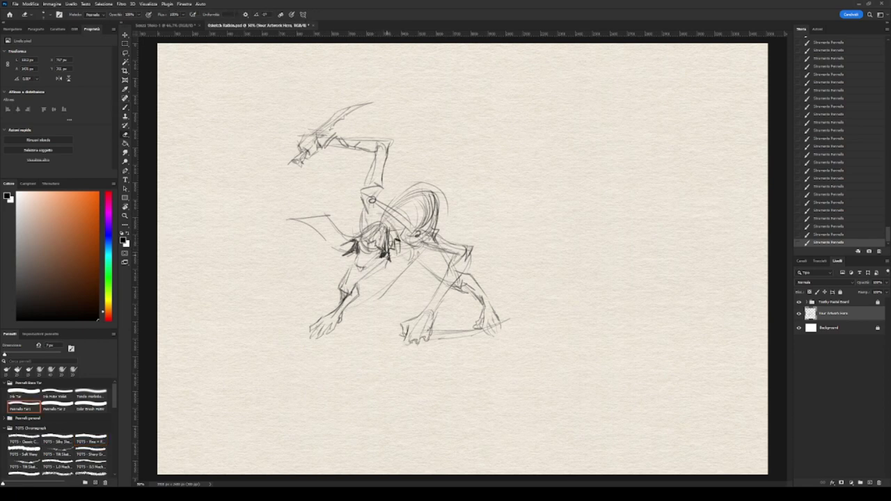
pyautogui.click(36, 295)
pyautogui.press('b')
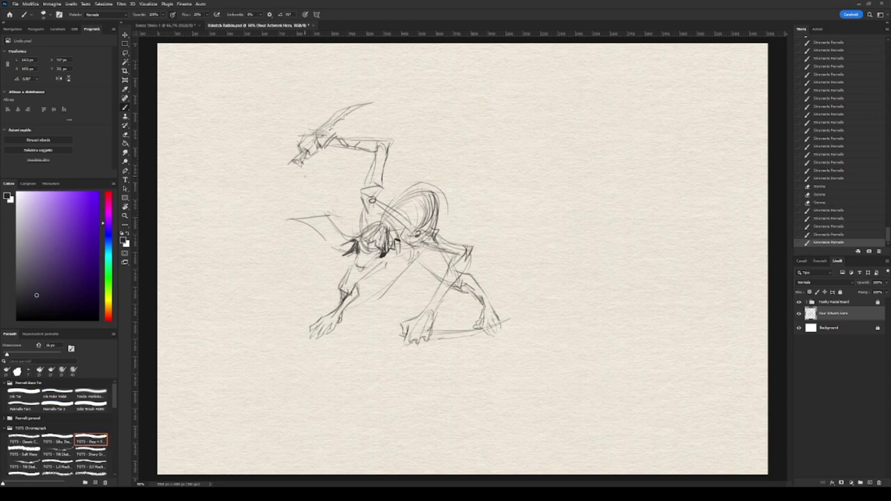
pyautogui.moveTo(359, 174); pyautogui.dragTo(357, 198)
pyautogui.moveTo(351, 194); pyautogui.dragTo(344, 209)
pyautogui.moveTo(362, 177); pyautogui.dragTo(371, 197)
pyautogui.moveTo(356, 219); pyautogui.dragTo(362, 229)
# Ink darker torso lines, including a thick curve and a darkened right side.
pyautogui.moveTo(417, 220); pyautogui.dragTo(390, 259)
pyautogui.moveTo(397, 261); pyautogui.dragTo(387, 284)
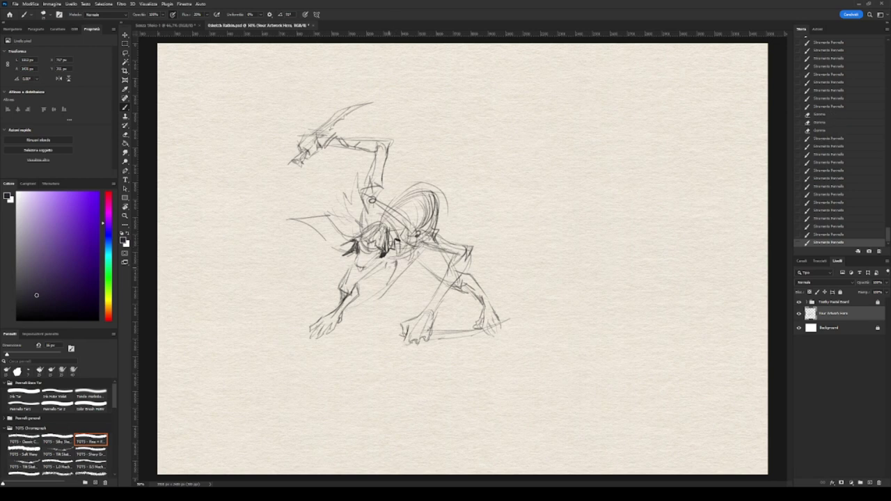
pyautogui.moveTo(424, 238); pyautogui.dragTo(415, 255)
pyautogui.moveTo(418, 181); pyautogui.dragTo(378, 225)
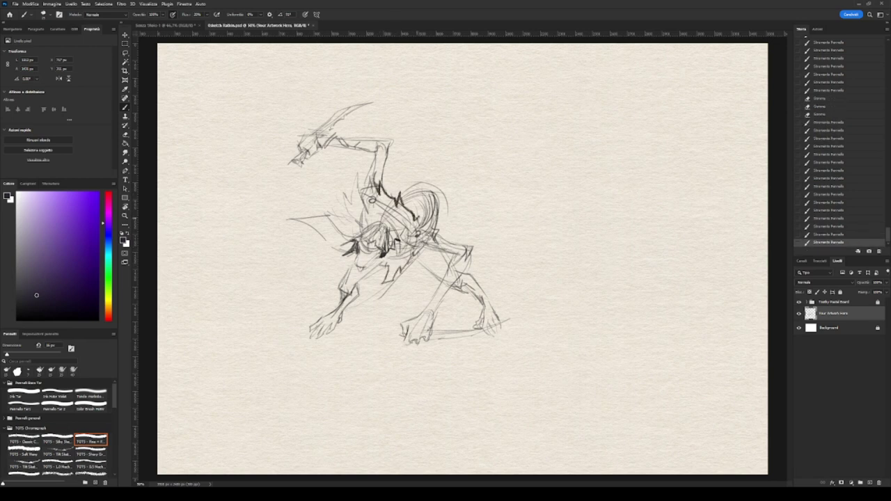
pyautogui.press('e')
pyautogui.press('b')
pyautogui.moveTo(357, 198)
pyautogui.mouseDown()
pyautogui.moveTo(352, 219)
pyautogui.moveTo(394, 227)
pyautogui.mouseUp()
pyautogui.moveTo(398, 217)
pyautogui.mouseDown()
pyautogui.moveTo(367, 241)
pyautogui.moveTo(380, 263)
pyautogui.mouseUp()
pyautogui.moveTo(400, 200)
pyautogui.mouseDown()
pyautogui.moveTo(369, 230)
pyautogui.moveTo(408, 251)
pyautogui.mouseUp()
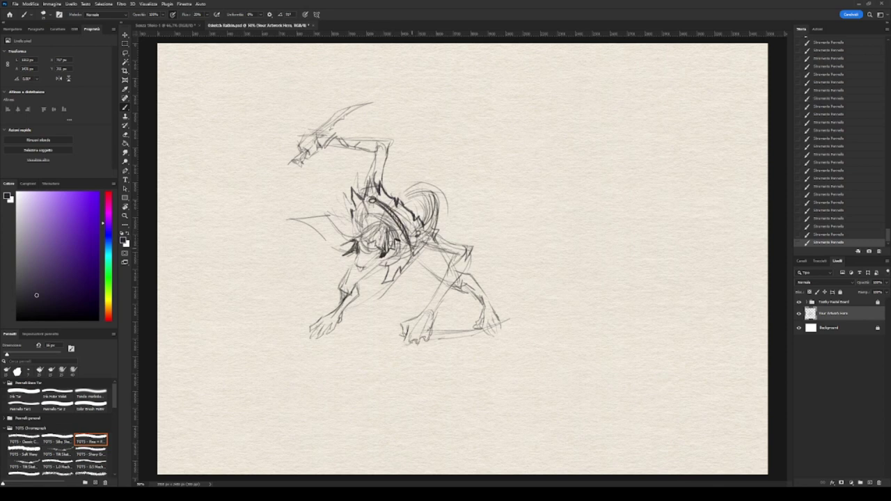
pyautogui.moveTo(394, 213); pyautogui.dragTo(391, 264)
pyautogui.moveTo(421, 210); pyautogui.dragTo(394, 252)
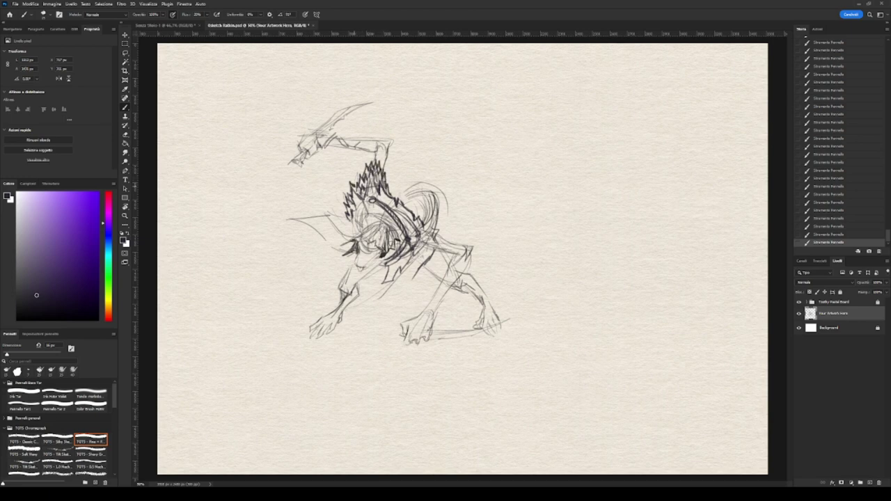
# Erase the top spikes and redraw spiky hair across the head, left side and right side.
pyautogui.press('e')
pyautogui.moveTo(369, 160)
pyautogui.mouseDown()
pyautogui.moveTo(384, 179)
pyautogui.moveTo(360, 184)
pyautogui.moveTo(376, 176)
pyautogui.mouseUp()
pyautogui.press('b')
pyautogui.moveTo(376, 167); pyautogui.dragTo(402, 203)
pyautogui.moveTo(401, 192); pyautogui.dragTo(408, 211)
pyautogui.moveTo(351, 218); pyautogui.dragTo(355, 234)
pyautogui.moveTo(415, 205); pyautogui.dragTo(422, 217)
pyautogui.moveTo(421, 205)
pyautogui.mouseDown()
pyautogui.moveTo(433, 227)
pyautogui.moveTo(434, 272)
pyautogui.moveTo(432, 234)
pyautogui.moveTo(400, 261)
pyautogui.mouseUp()
# Zoom in on the chest and fade the right side of the chest circle.
pyautogui.press('e')
pyautogui.press('b')
pyautogui.scroll(5, 429, 231)
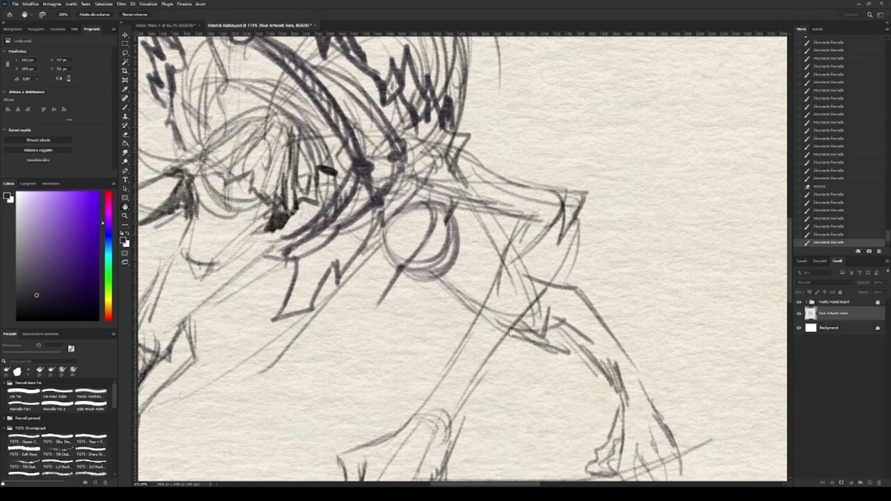
pyautogui.press('e')
pyautogui.moveTo(451, 227)
pyautogui.mouseDown()
pyautogui.moveTo(446, 262)
pyautogui.moveTo(417, 258)
pyautogui.mouseUp()
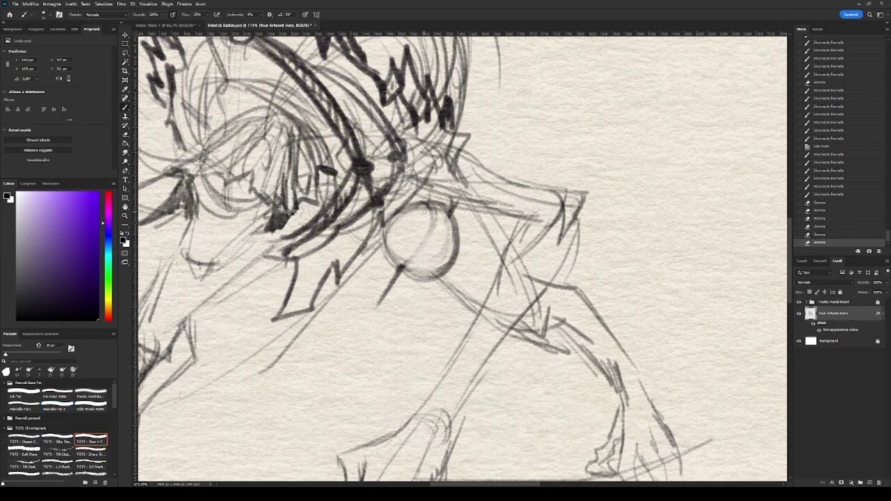
pyautogui.press('b')
# Redraw the chest circle with hatching and a darker edge, and trace the zigzag beside it.
pyautogui.moveTo(435, 206)
pyautogui.mouseDown()
pyautogui.moveTo(404, 271)
pyautogui.moveTo(417, 268)
pyautogui.mouseUp()
pyautogui.moveTo(389, 231); pyautogui.dragTo(418, 265)
pyautogui.moveTo(412, 264)
pyautogui.mouseDown()
pyautogui.moveTo(448, 256)
pyautogui.moveTo(447, 268)
pyautogui.mouseUp()
pyautogui.moveTo(404, 230); pyautogui.dragTo(420, 243)
pyautogui.moveTo(453, 219); pyautogui.dragTo(456, 260)
pyautogui.moveTo(453, 219); pyautogui.dragTo(440, 258)
pyautogui.moveTo(437, 191); pyautogui.dragTo(404, 261)
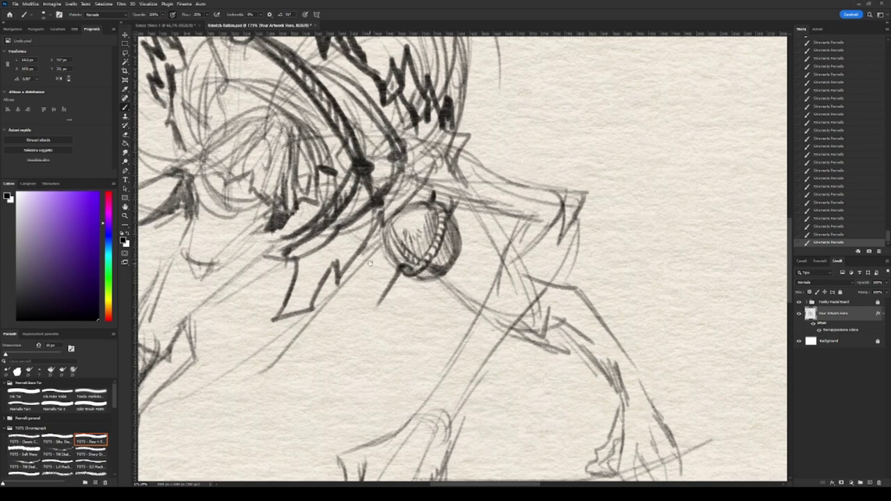
pyautogui.moveTo(417, 229); pyautogui.dragTo(504, 264)
pyautogui.moveTo(361, 359); pyautogui.dragTo(422, 304)
pyautogui.moveTo(419, 321)
pyautogui.mouseDown()
pyautogui.moveTo(447, 275)
pyautogui.moveTo(421, 302)
pyautogui.mouseUp()
# Darken the sleeve with hatching, then lightly erase near the eye with a softer brush.
pyautogui.press('e')
pyautogui.press('b')
pyautogui.moveTo(462, 247)
pyautogui.mouseDown()
pyautogui.moveTo(446, 309)
pyautogui.moveTo(543, 279)
pyautogui.mouseUp()
pyautogui.moveTo(365, 236)
pyautogui.mouseDown()
pyautogui.moveTo(456, 271)
pyautogui.moveTo(432, 284)
pyautogui.mouseUp()
pyautogui.press('e')
pyautogui.click(91, 442)
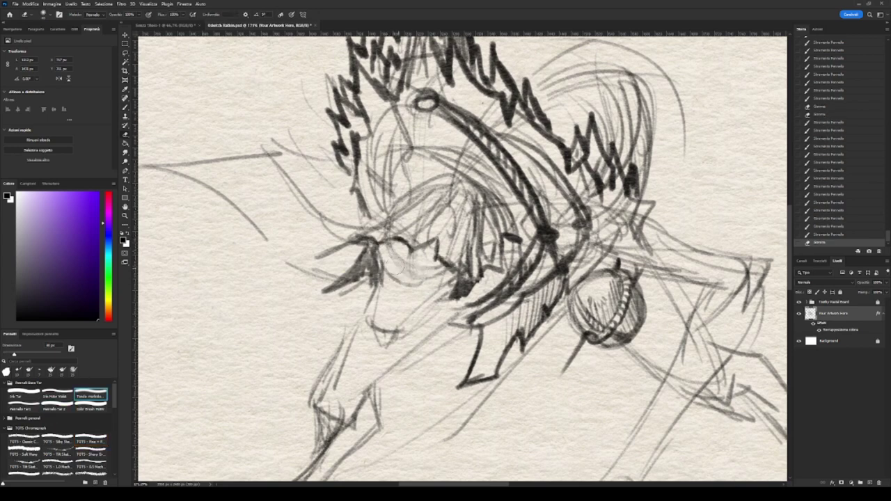
pyautogui.moveTo(384, 248); pyautogui.dragTo(441, 284)
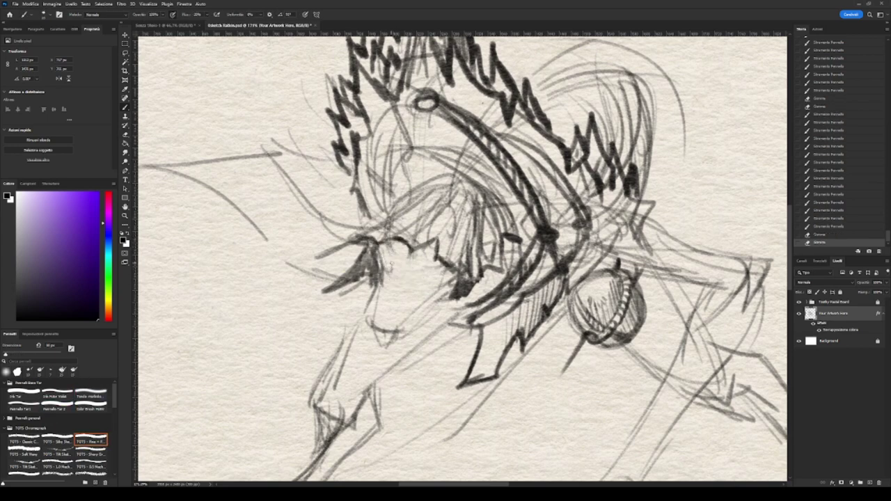
# Darken the eye and cheek, draw a large arc over the head and sketch the ear.
pyautogui.press('b')
pyautogui.moveTo(390, 255)
pyautogui.mouseDown()
pyautogui.moveTo(387, 270)
pyautogui.moveTo(435, 281)
pyautogui.mouseUp()
pyautogui.moveTo(380, 241); pyautogui.dragTo(460, 283)
pyautogui.moveTo(423, 245); pyautogui.dragTo(442, 272)
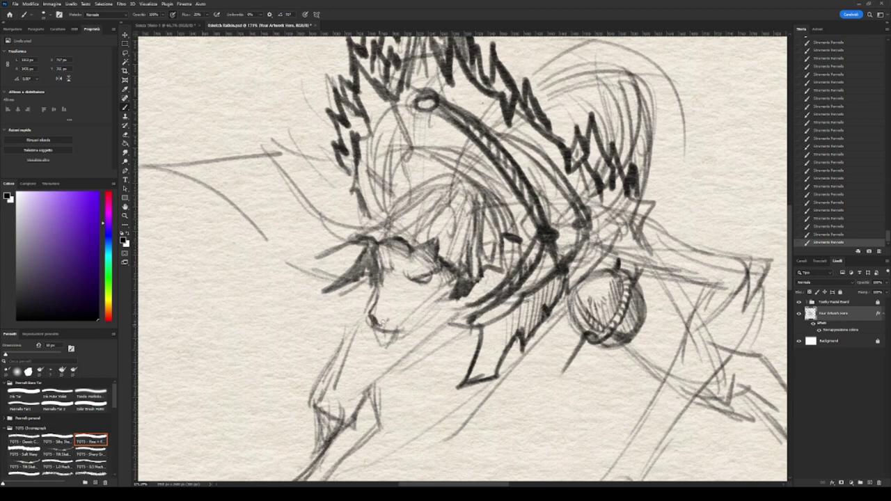
pyautogui.moveTo(413, 286); pyautogui.dragTo(454, 296)
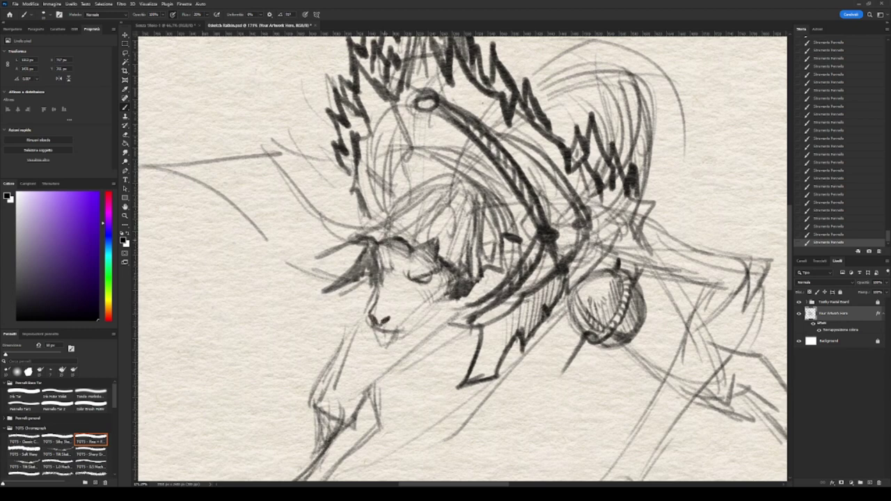
pyautogui.moveTo(394, 240)
pyautogui.mouseDown()
pyautogui.moveTo(341, 244)
pyautogui.moveTo(403, 197)
pyautogui.moveTo(479, 209)
pyautogui.mouseUp()
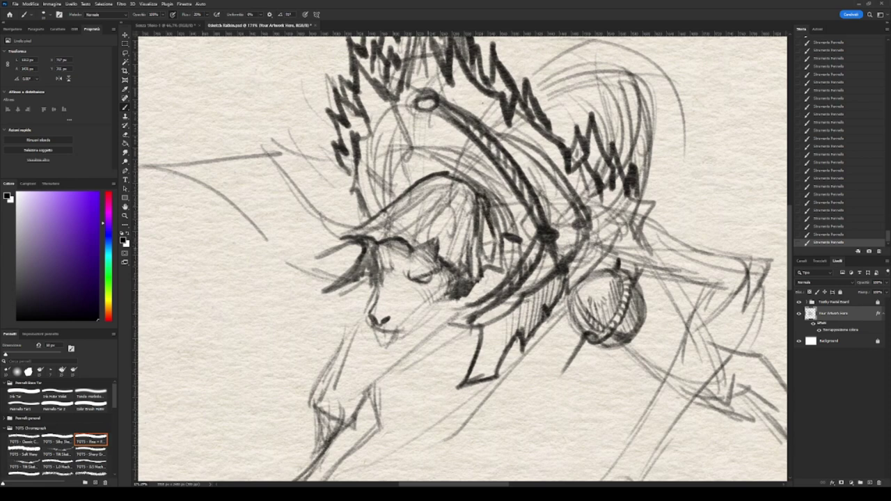
pyautogui.moveTo(368, 153)
pyautogui.mouseDown()
pyautogui.moveTo(380, 207)
pyautogui.moveTo(401, 190)
pyautogui.moveTo(391, 203)
pyautogui.mouseUp()
# Retry the ear strokes with another brush preset and erase stray marks near the horn.
pyautogui.hotkey('ctrl', 'z')
pyautogui.press('e')
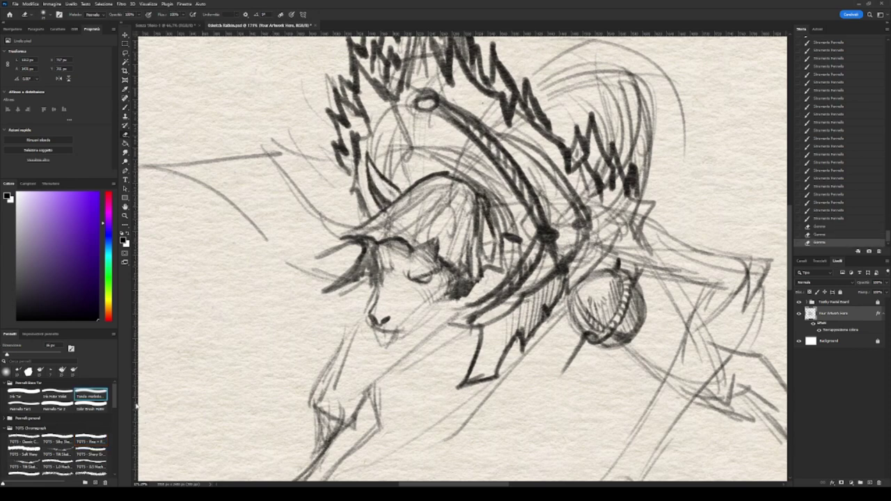
pyautogui.scroll(-5, 59, 424)
pyautogui.click(91, 386)
pyautogui.moveTo(372, 174); pyautogui.dragTo(383, 194)
pyautogui.moveTo(387, 185)
pyautogui.mouseDown()
pyautogui.moveTo(402, 203)
pyautogui.moveTo(407, 196)
pyautogui.mouseUp()
pyautogui.hotkey('ctrl', 'z')
pyautogui.scroll(2, 403, 195)
pyautogui.moveTo(114, 410); pyautogui.dragTo(114, 439)
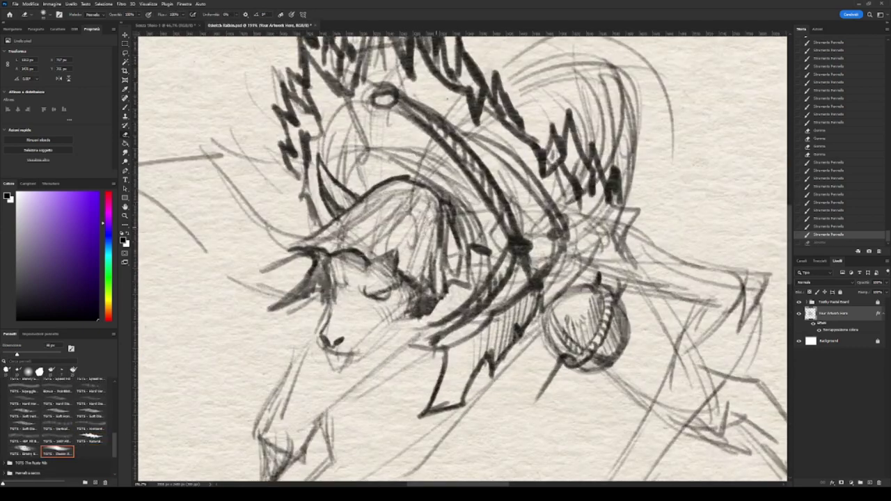
# Rework the strokes around the horn, alternating between erasing and drawing.
pyautogui.moveTo(435, 217)
pyautogui.mouseDown()
pyautogui.moveTo(480, 251)
pyautogui.moveTo(463, 257)
pyautogui.moveTo(503, 207)
pyautogui.mouseUp()
pyautogui.press('b')
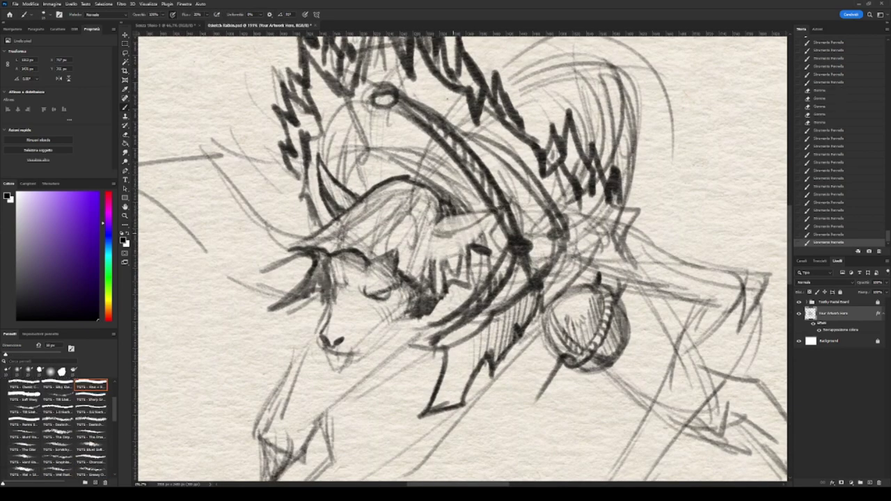
pyautogui.press('e')
pyautogui.moveTo(440, 235); pyautogui.dragTo(503, 207)
pyautogui.press('b')
pyautogui.moveTo(433, 259)
pyautogui.mouseDown()
pyautogui.moveTo(496, 222)
pyautogui.moveTo(445, 213)
pyautogui.moveTo(476, 229)
pyautogui.moveTo(494, 220)
pyautogui.mouseUp()
pyautogui.moveTo(440, 237); pyautogui.dragTo(508, 206)
pyautogui.press('e')
pyautogui.press('b')
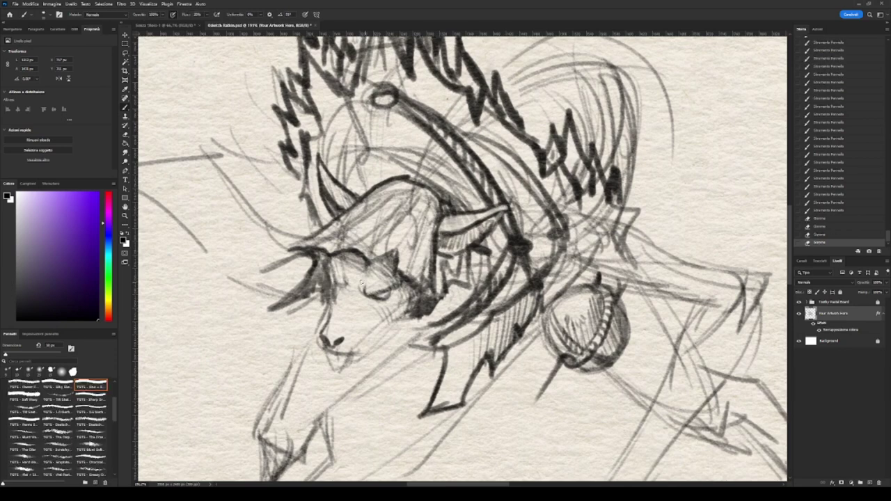
# Draw the jaw line, mouth and small teeth.
pyautogui.moveTo(288, 360); pyautogui.dragTo(322, 324)
pyautogui.moveTo(356, 363); pyautogui.dragTo(391, 337)
pyautogui.moveTo(459, 278); pyautogui.dragTo(466, 257)
pyautogui.moveTo(319, 315)
pyautogui.mouseDown()
pyautogui.moveTo(335, 359)
pyautogui.moveTo(360, 341)
pyautogui.mouseUp()
pyautogui.moveTo(355, 340)
pyautogui.mouseDown()
pyautogui.moveTo(376, 327)
pyautogui.moveTo(341, 355)
pyautogui.moveTo(350, 353)
pyautogui.mouseUp()
pyautogui.press('e')
pyautogui.press('b')
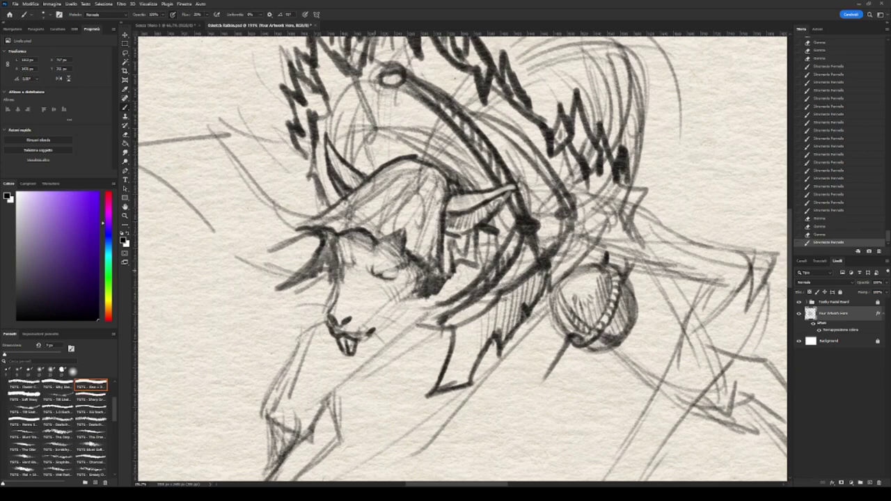
# Draw a dark narrowed eye with forehead and ear strokes, erasing excess forehead lines.
pyautogui.moveTo(373, 273)
pyautogui.mouseDown()
pyautogui.moveTo(401, 264)
pyautogui.moveTo(387, 285)
pyautogui.moveTo(397, 286)
pyautogui.mouseUp()
pyautogui.moveTo(344, 267); pyautogui.dragTo(353, 279)
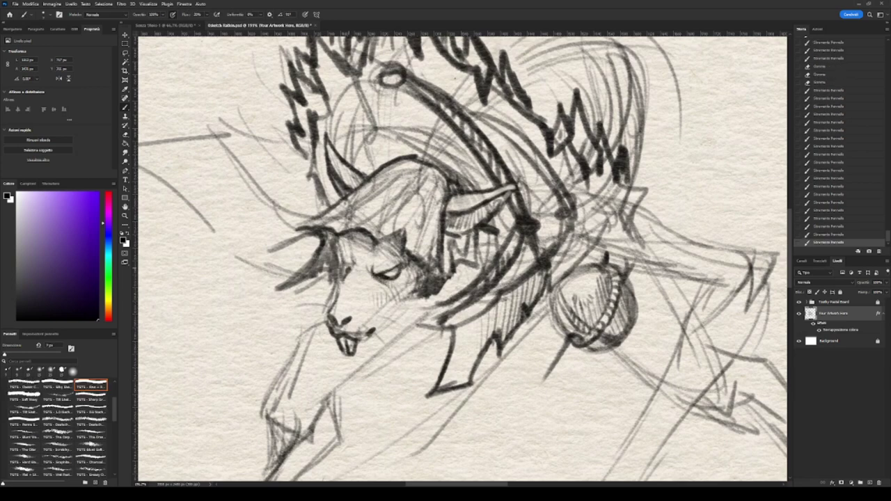
pyautogui.moveTo(333, 244)
pyautogui.mouseDown()
pyautogui.moveTo(352, 269)
pyautogui.moveTo(408, 231)
pyautogui.moveTo(307, 221)
pyautogui.mouseUp()
pyautogui.press('e')
pyautogui.press('b')
pyautogui.moveTo(296, 257); pyautogui.dragTo(318, 277)
pyautogui.press('e')
pyautogui.press('b')
# Shade the cheek, snout and mouth and erase stray marks on the face.
pyautogui.moveTo(301, 260); pyautogui.dragTo(336, 299)
pyautogui.moveTo(334, 260); pyautogui.dragTo(340, 295)
pyautogui.moveTo(355, 335); pyautogui.dragTo(370, 354)
pyautogui.moveTo(414, 292); pyautogui.dragTo(369, 344)
pyautogui.press('e')
pyautogui.moveTo(376, 310); pyautogui.dragTo(360, 333)
pyautogui.moveTo(394, 299); pyautogui.dragTo(373, 336)
pyautogui.moveTo(418, 275); pyautogui.dragTo(398, 310)
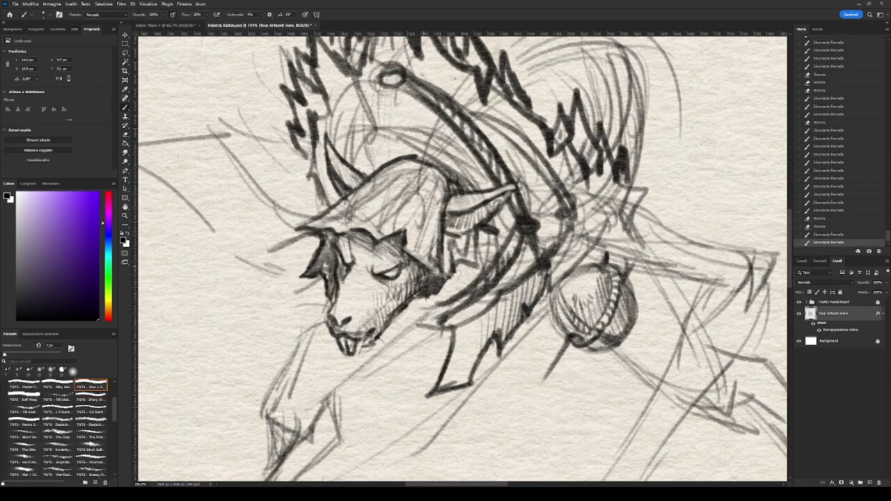
pyautogui.moveTo(364, 210)
pyautogui.mouseDown()
pyautogui.moveTo(371, 278)
pyautogui.moveTo(417, 278)
pyautogui.mouseUp()
# Switch to a new brush preset and darken the left edge of the collar bell.
pyautogui.press('e')
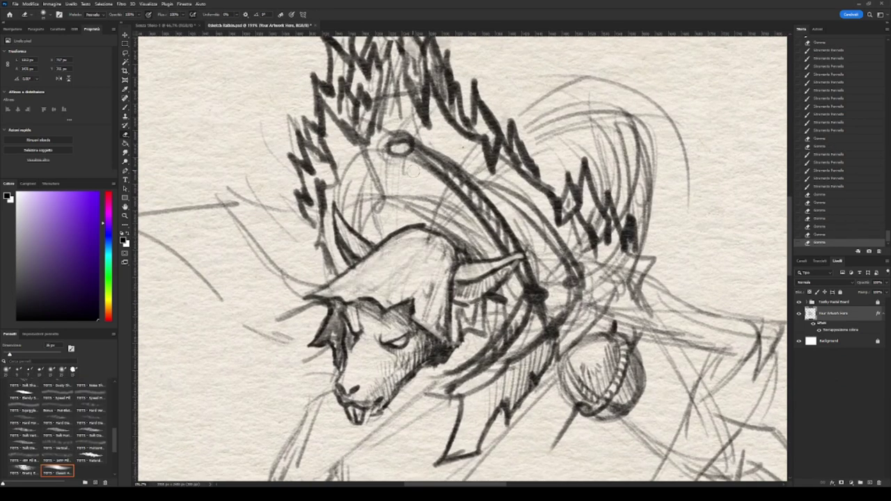
pyautogui.scroll(-3, 418, 279)
pyautogui.click(91, 387)
pyautogui.moveTo(513, 248); pyautogui.dragTo(506, 279)
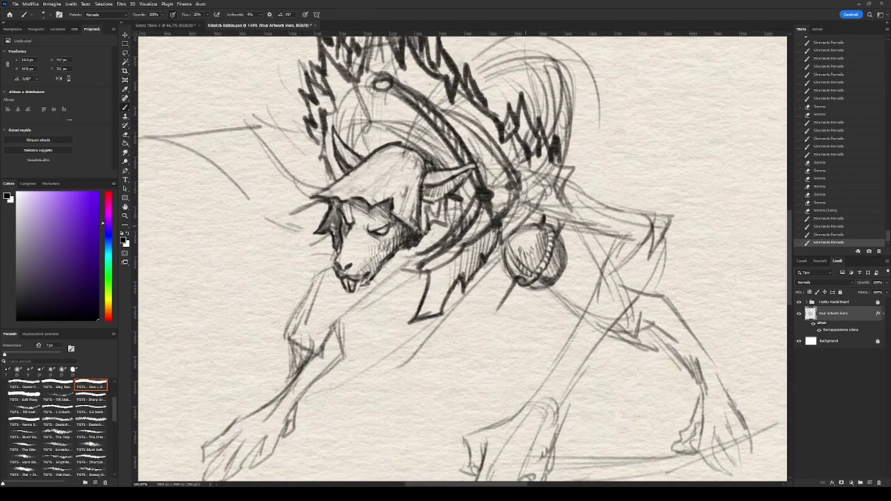
pyautogui.scroll(3, 459, 258)
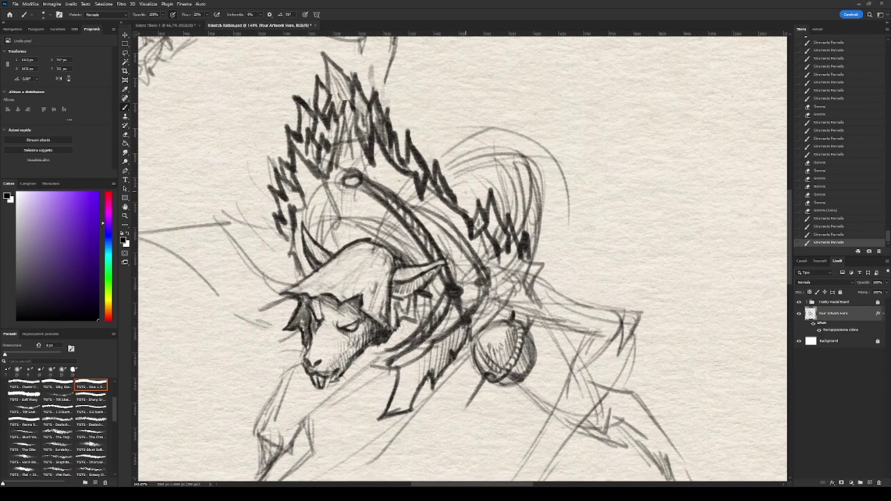
pyautogui.scroll(-3, 459, 257)
pyautogui.scroll(2, 459, 257)
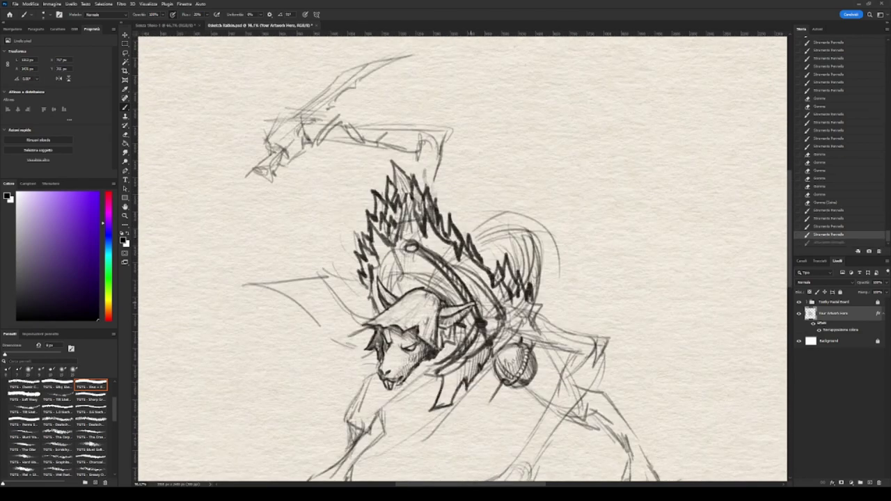
# Ink bold outlines around the hood ring, erasing part of its top.
pyautogui.moveTo(418, 279); pyautogui.dragTo(433, 236)
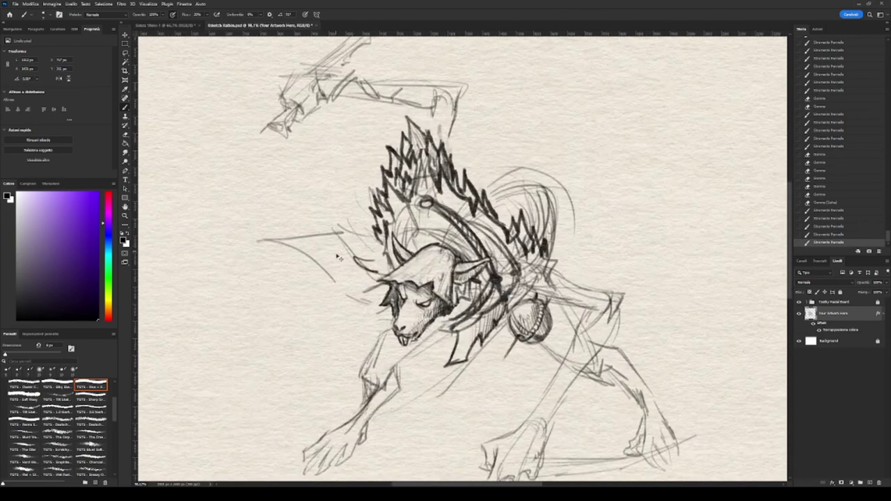
pyautogui.moveTo(376, 241); pyautogui.dragTo(373, 273)
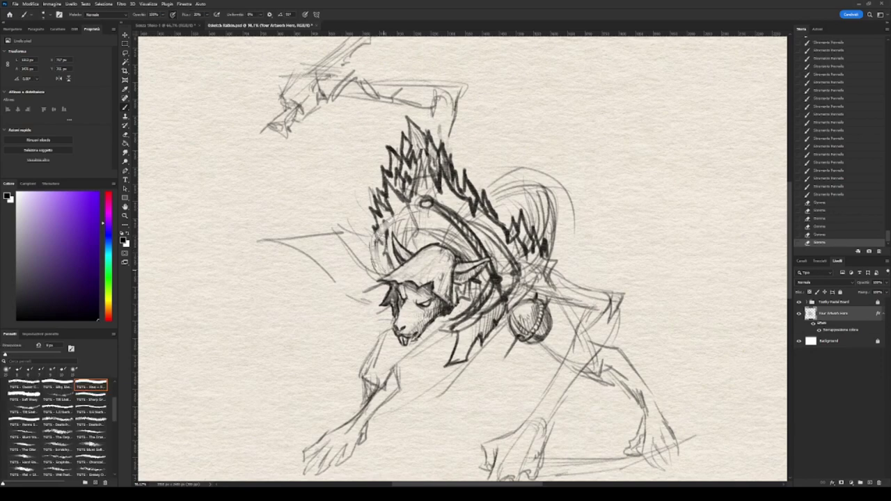
pyautogui.moveTo(380, 233)
pyautogui.mouseDown()
pyautogui.moveTo(376, 275)
pyautogui.moveTo(427, 204)
pyautogui.mouseUp()
pyautogui.moveTo(379, 230); pyautogui.dragTo(370, 270)
pyautogui.moveTo(384, 261); pyautogui.dragTo(374, 276)
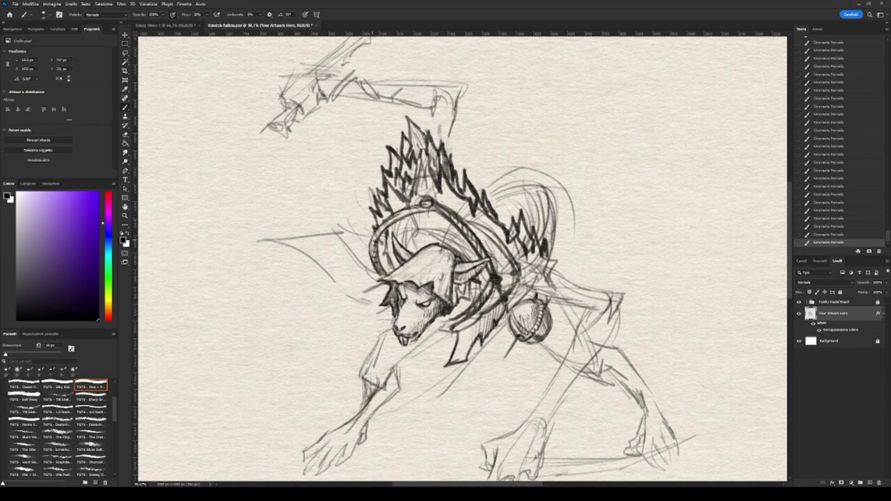
pyautogui.moveTo(393, 247)
pyautogui.mouseDown()
pyautogui.moveTo(452, 220)
pyautogui.moveTo(442, 201)
pyautogui.moveTo(428, 208)
pyautogui.moveTo(452, 207)
pyautogui.mouseUp()
pyautogui.press('e')
pyautogui.press('b')
# Refine the hood top and rim and add curved strokes at its left edge.
pyautogui.moveTo(414, 213); pyautogui.dragTo(438, 201)
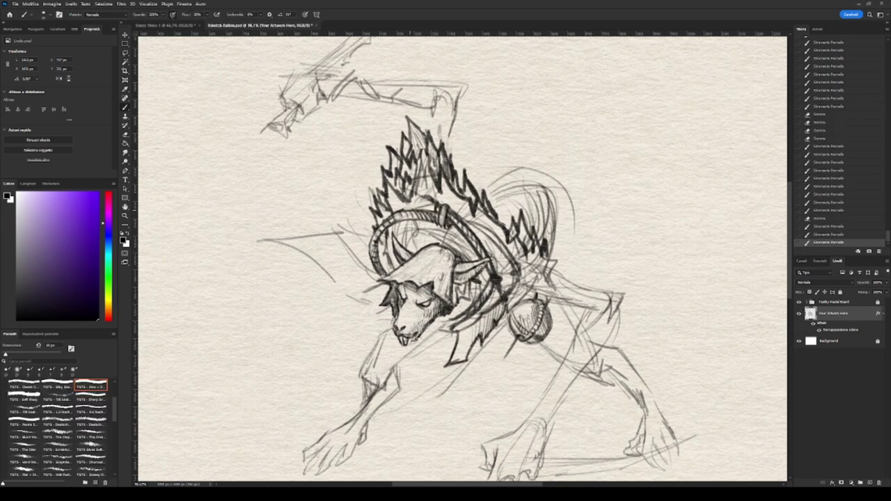
pyautogui.moveTo(416, 255); pyautogui.dragTo(465, 224)
pyautogui.moveTo(404, 234); pyautogui.dragTo(435, 223)
pyautogui.moveTo(351, 226)
pyautogui.mouseDown()
pyautogui.moveTo(362, 213)
pyautogui.moveTo(362, 263)
pyautogui.moveTo(342, 258)
pyautogui.moveTo(362, 261)
pyautogui.mouseUp()
pyautogui.press('e')
pyautogui.press('b')
# Draw the small side horn left of the face, with strokes around the face and bell.
pyautogui.moveTo(327, 284); pyautogui.dragTo(380, 272)
pyautogui.moveTo(365, 245); pyautogui.dragTo(376, 231)
pyautogui.moveTo(446, 278); pyautogui.dragTo(442, 213)
pyautogui.moveTo(426, 261); pyautogui.dragTo(454, 236)
pyautogui.moveTo(428, 252)
pyautogui.mouseDown()
pyautogui.moveTo(448, 242)
pyautogui.moveTo(463, 275)
pyautogui.mouseUp()
pyautogui.moveTo(501, 125); pyautogui.dragTo(435, 166)
pyautogui.press('e')
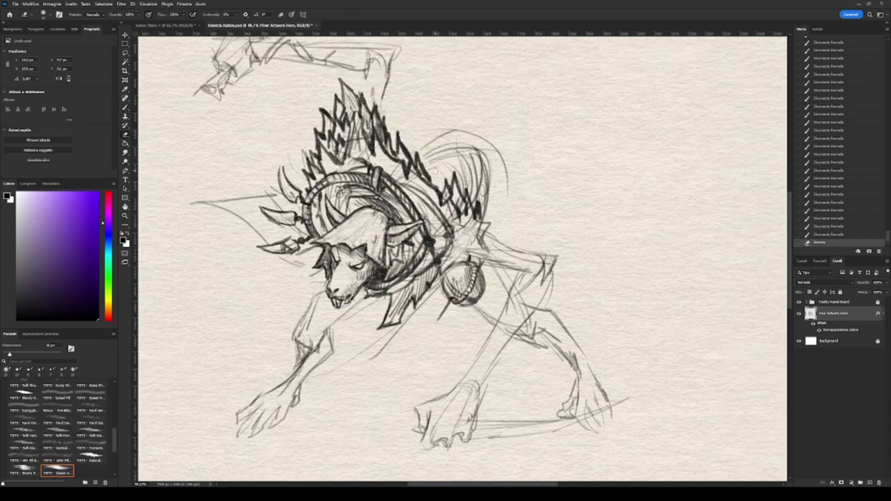
pyautogui.press('b')
# Sketch the horn details on the right side of the face.
pyautogui.moveTo(459, 233); pyautogui.dragTo(445, 266)
pyautogui.moveTo(477, 210); pyautogui.dragTo(456, 257)
pyautogui.moveTo(481, 226); pyautogui.dragTo(460, 255)
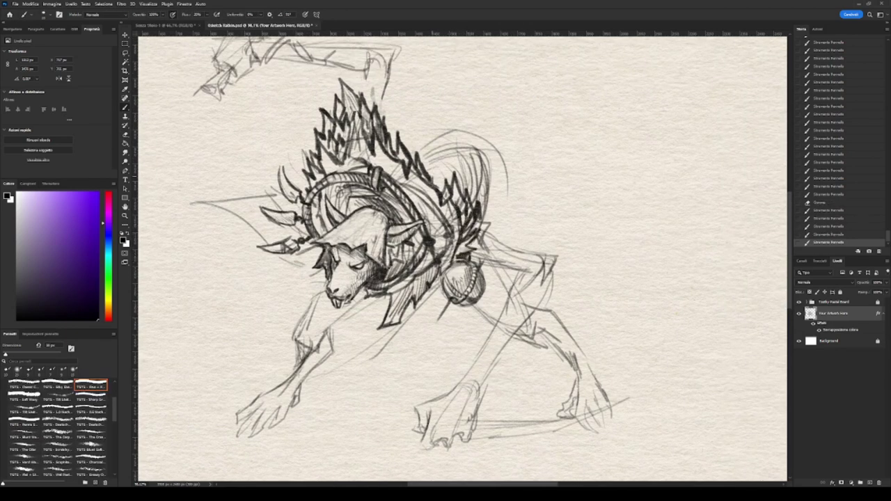
pyautogui.moveTo(441, 171); pyautogui.dragTo(430, 191)
pyautogui.moveTo(469, 191)
pyautogui.mouseDown()
pyautogui.moveTo(453, 223)
pyautogui.moveTo(480, 247)
pyautogui.mouseUp()
# Shade and darken the back and shoulder lines right of the bell.
pyautogui.moveTo(473, 263); pyautogui.dragTo(520, 270)
pyautogui.moveTo(486, 234); pyautogui.dragTo(536, 252)
pyautogui.moveTo(518, 249); pyautogui.dragTo(547, 267)
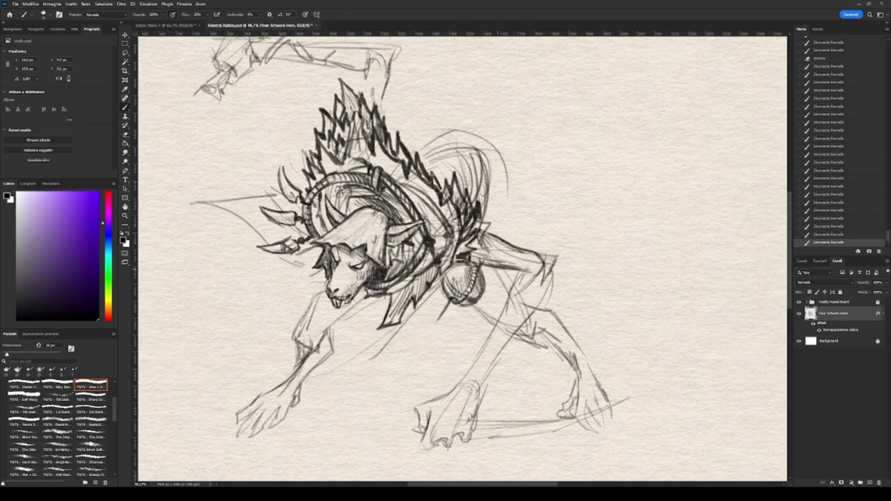
pyautogui.moveTo(480, 241)
pyautogui.mouseDown()
pyautogui.moveTo(512, 261)
pyautogui.moveTo(533, 252)
pyautogui.mouseUp()
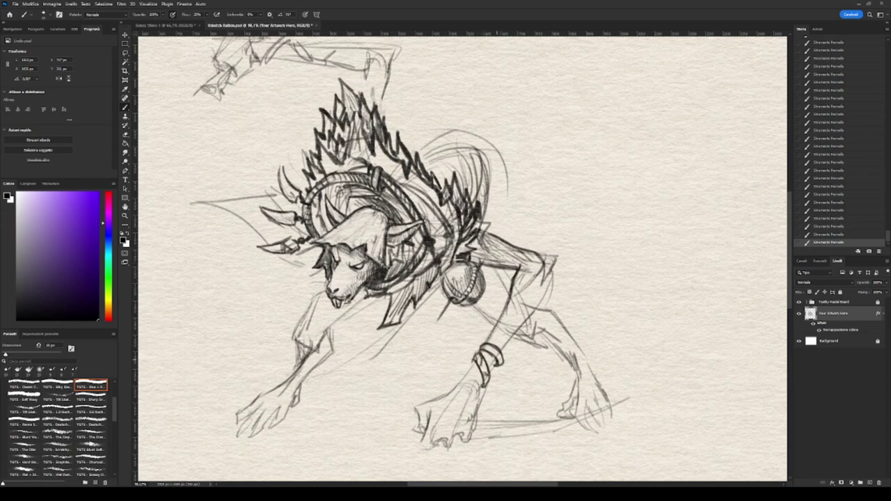
# Draw a line along the right leg, then lighten and trim its strokes.
pyautogui.moveTo(500, 358)
pyautogui.mouseDown()
pyautogui.moveTo(547, 291)
pyautogui.moveTo(520, 332)
pyautogui.mouseUp()
pyautogui.press('e')
pyautogui.moveTo(550, 280); pyautogui.dragTo(522, 327)
pyautogui.moveTo(523, 293); pyautogui.dragTo(502, 341)
pyautogui.press('b')
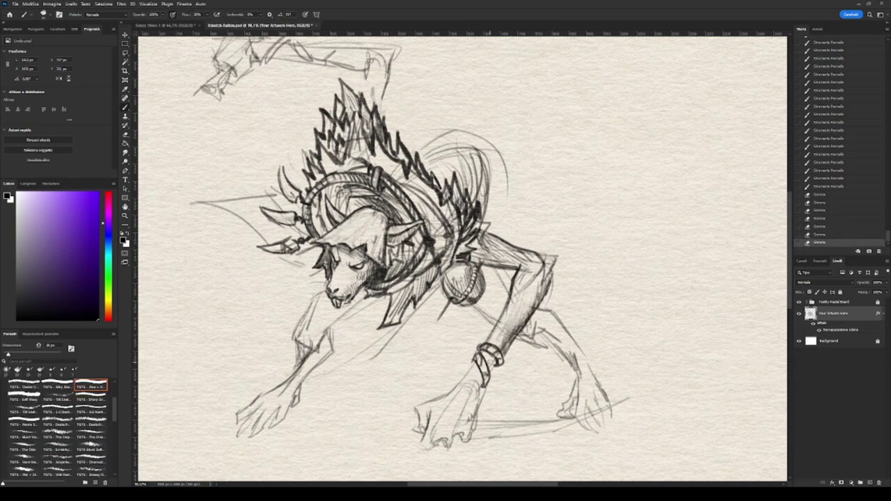
# Ink the banded bracelet around the wrist, redoing the first band strokes.
pyautogui.moveTo(446, 279); pyautogui.dragTo(468, 196)
pyautogui.moveTo(451, 310); pyautogui.dragTo(505, 315)
pyautogui.moveTo(472, 295); pyautogui.dragTo(511, 323)
pyautogui.hotkey('ctrl', 'z')
pyautogui.hotkey('ctrl', 'z')
pyautogui.hotkey('ctrl', 'z')
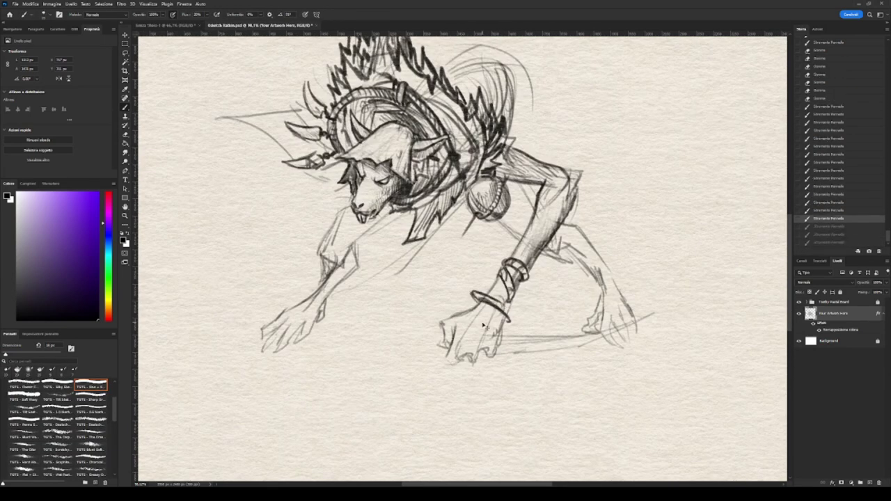
pyautogui.hotkey('ctrl', 'z')
pyautogui.hotkey('ctrl', 'z')
pyautogui.hotkey('ctrl', 'z')
pyautogui.hotkey('ctrl', 'z')
pyautogui.hotkey('ctrl', 'z')
pyautogui.hotkey('ctrl', 'z')
pyautogui.moveTo(473, 286); pyautogui.dragTo(505, 327)
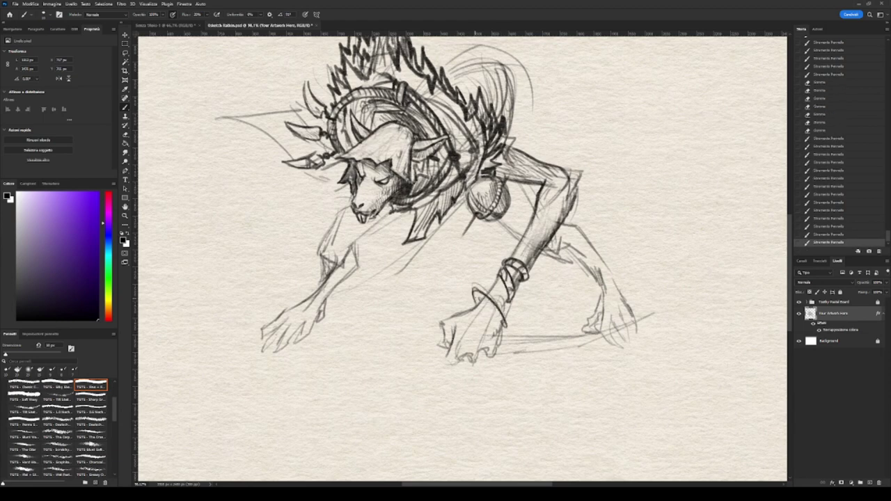
pyautogui.moveTo(471, 284)
pyautogui.mouseDown()
pyautogui.moveTo(515, 330)
pyautogui.moveTo(462, 359)
pyautogui.mouseUp()
# Hatch the clawed hand and fingers and outline the thumb.
pyautogui.moveTo(478, 324); pyautogui.dragTo(469, 361)
pyautogui.moveTo(489, 331); pyautogui.dragTo(485, 356)
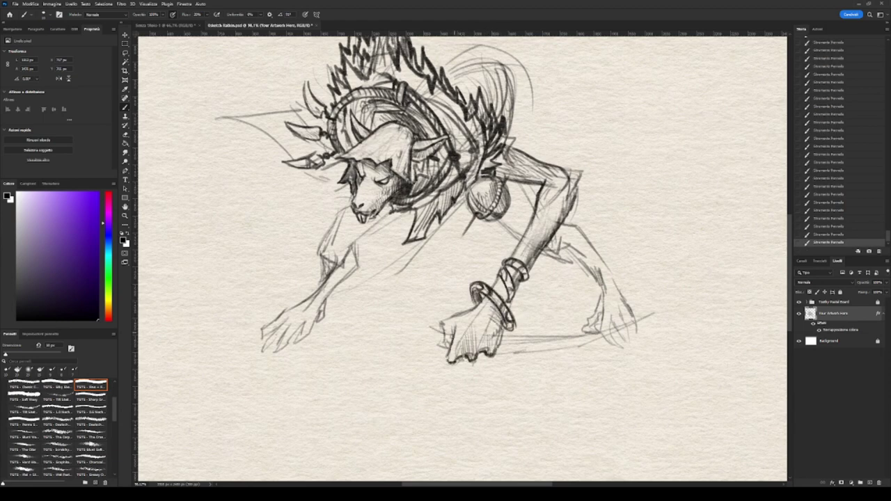
pyautogui.moveTo(424, 326); pyautogui.dragTo(416, 348)
pyautogui.moveTo(417, 345); pyautogui.dragTo(445, 344)
# Draw the long curved blade below the hand and darken the hand lines.
pyautogui.moveTo(529, 353); pyautogui.dragTo(616, 338)
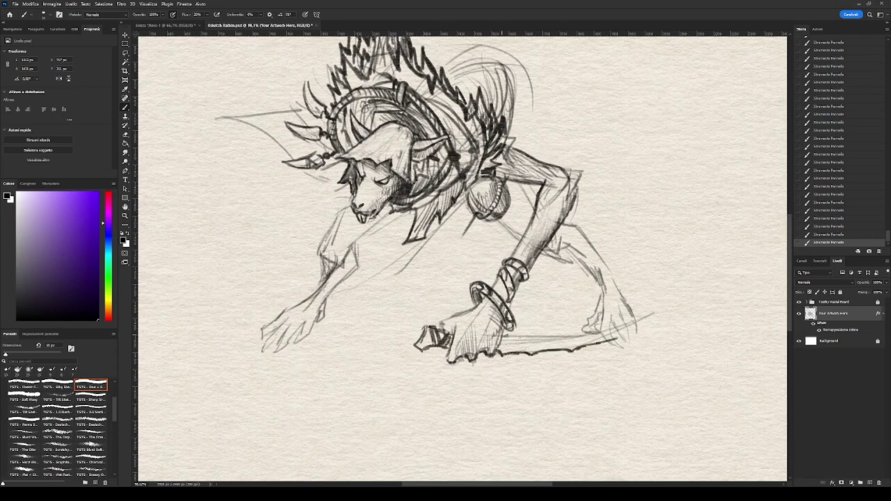
pyautogui.moveTo(503, 336)
pyautogui.mouseDown()
pyautogui.moveTo(650, 318)
pyautogui.moveTo(557, 341)
pyautogui.mouseUp()
pyautogui.press('e')
pyautogui.moveTo(635, 321); pyautogui.dragTo(599, 341)
pyautogui.press('b')
pyautogui.moveTo(457, 317); pyautogui.dragTo(443, 333)
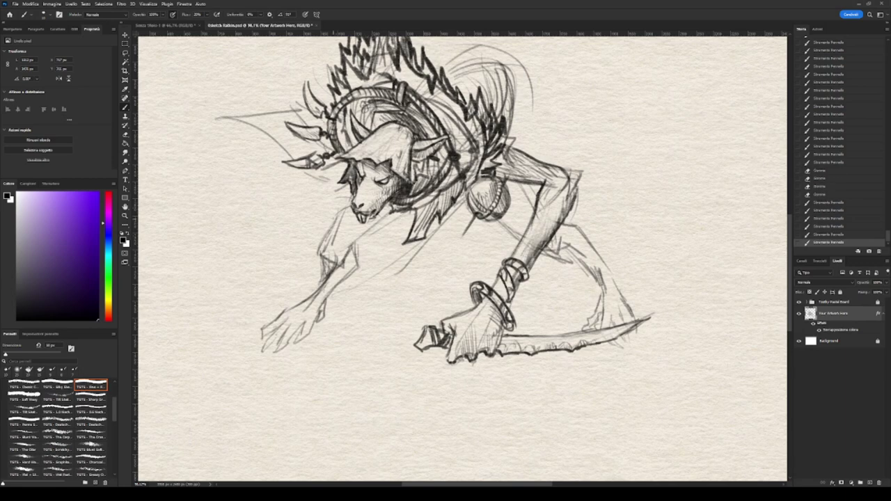
# Ink the left arm, define its fingers and hatch it below the head.
pyautogui.moveTo(345, 203)
pyautogui.mouseDown()
pyautogui.moveTo(324, 265)
pyautogui.moveTo(358, 273)
pyautogui.moveTo(318, 330)
pyautogui.moveTo(293, 349)
pyautogui.moveTo(280, 344)
pyautogui.moveTo(275, 357)
pyautogui.mouseUp()
pyautogui.moveTo(283, 322)
pyautogui.mouseDown()
pyautogui.moveTo(261, 355)
pyautogui.moveTo(269, 327)
pyautogui.moveTo(257, 335)
pyautogui.mouseUp()
pyautogui.moveTo(322, 286); pyautogui.dragTo(330, 299)
pyautogui.scroll(3, 462, 256)
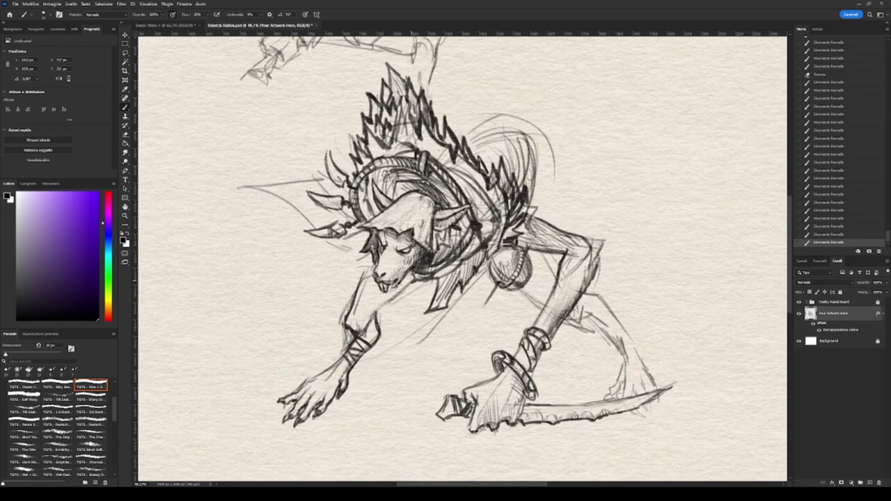
pyautogui.moveTo(375, 277); pyautogui.dragTo(364, 321)
pyautogui.moveTo(392, 278); pyautogui.dragTo(372, 310)
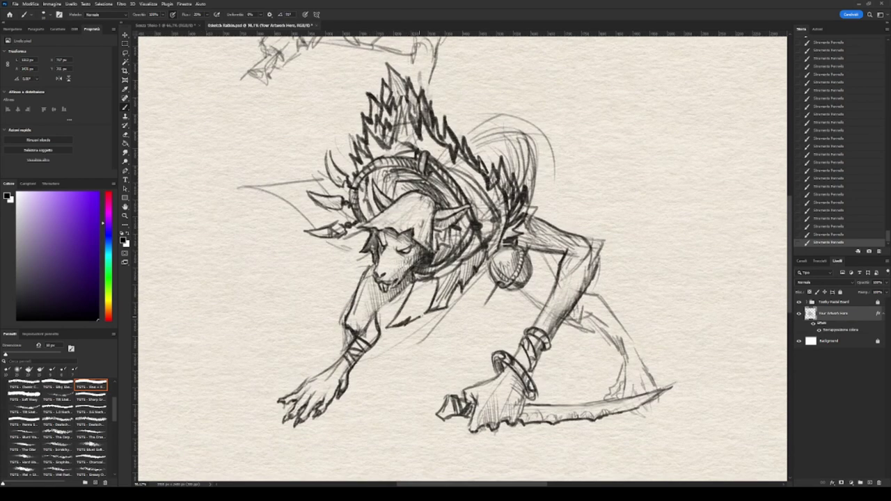
# Erase lines left of the head and rotate the canvas view for easier drawing.
pyautogui.hotkey('ctrl', '-')
pyautogui.click(58, 473)
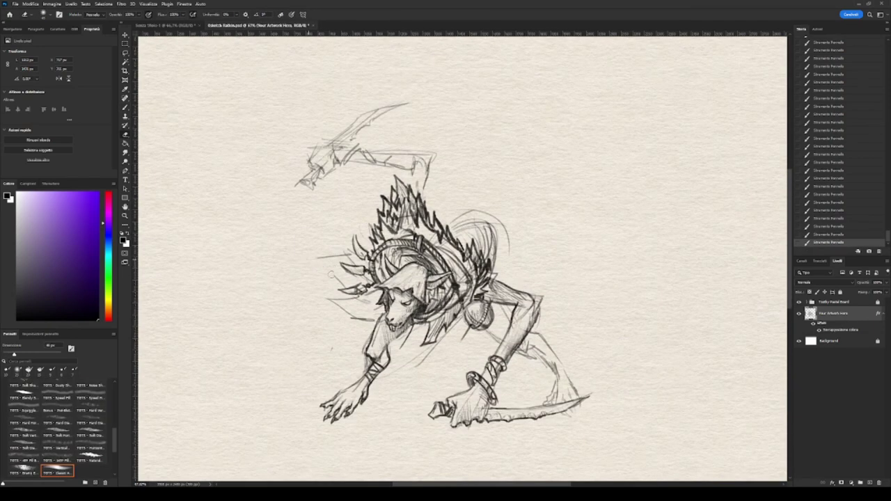
pyautogui.moveTo(330, 275); pyautogui.dragTo(348, 254)
pyautogui.press('b')
pyautogui.scroll(2, 554, 184)
pyautogui.moveTo(418, 244); pyautogui.dragTo(456, 268)
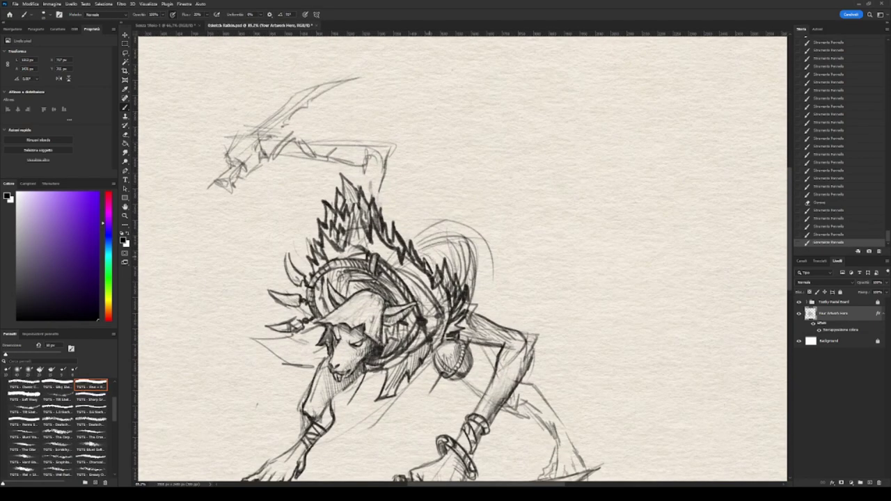
pyautogui.press('r')
pyautogui.moveTo(554, 184); pyautogui.dragTo(390, 328)
# Add pencil strokes along the arm and hatch the lower body.
pyautogui.moveTo(456, 234)
pyautogui.mouseDown()
pyautogui.moveTo(491, 262)
pyautogui.moveTo(495, 253)
pyautogui.mouseUp()
pyautogui.moveTo(502, 228); pyautogui.dragTo(510, 259)
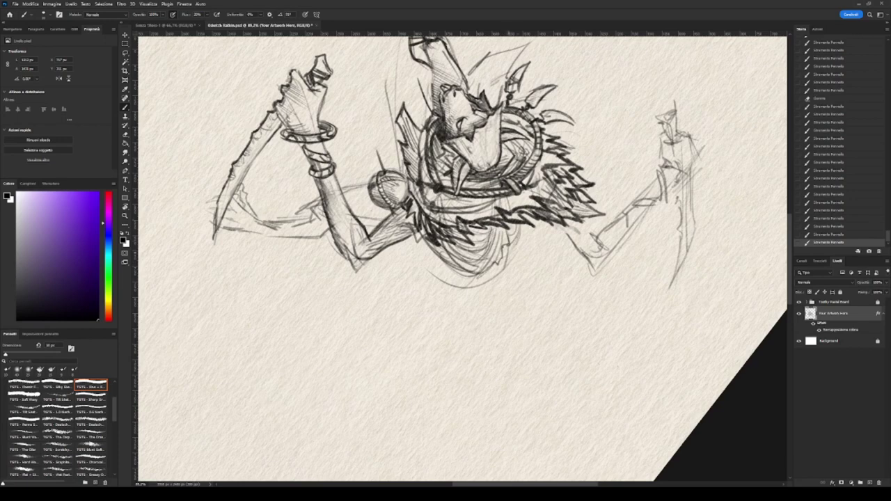
pyautogui.moveTo(499, 223); pyautogui.dragTo(526, 266)
pyautogui.moveTo(503, 225); pyautogui.dragTo(523, 263)
pyautogui.moveTo(445, 245)
pyautogui.mouseDown()
pyautogui.moveTo(468, 268)
pyautogui.moveTo(481, 229)
pyautogui.moveTo(519, 271)
pyautogui.moveTo(478, 259)
pyautogui.mouseUp()
pyautogui.moveTo(334, 201); pyautogui.dragTo(348, 236)
pyautogui.moveTo(299, 83); pyautogui.dragTo(282, 131)
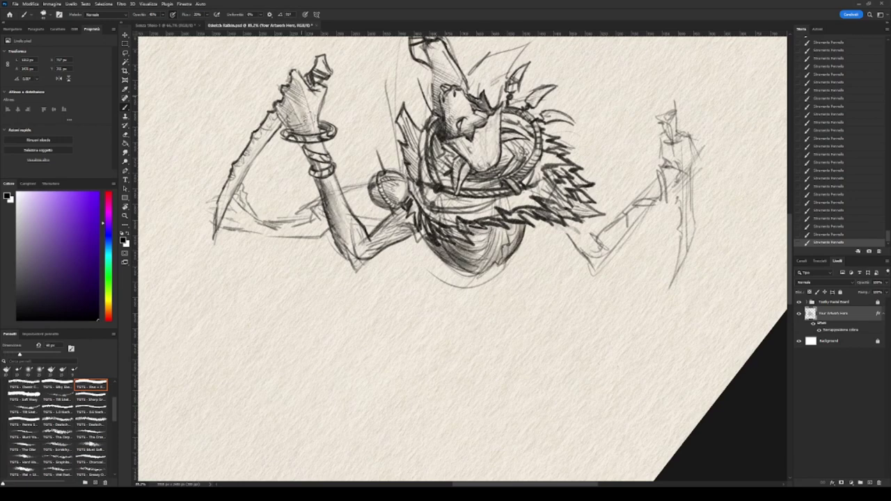
# Add more hatching across the body.
pyautogui.scroll(5, 460, 258)
pyautogui.moveTo(419, 168); pyautogui.dragTo(433, 182)
pyautogui.moveTo(418, 111); pyautogui.dragTo(440, 202)
pyautogui.scroll(-1, 459, 257)
pyautogui.scroll(-1, 600, 260)
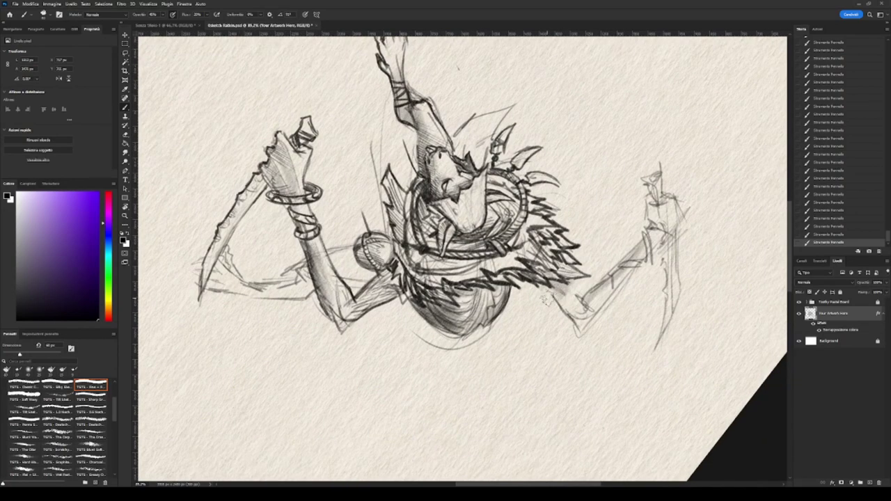
# Reset the canvas rotation upright, save, and hatch the body and legs.
pyautogui.press('r')
pyautogui.press('Escape')
pyautogui.hotkey('ctrl', 's')
pyautogui.press('b')
pyautogui.moveTo(565, 299); pyautogui.dragTo(422, 230)
pyautogui.moveTo(386, 257)
pyautogui.mouseDown()
pyautogui.moveTo(402, 300)
pyautogui.moveTo(445, 319)
pyautogui.moveTo(480, 383)
pyautogui.moveTo(472, 389)
pyautogui.mouseUp()
# At full brush opacity, draw zigzag edges along the left claw.
pyautogui.moveTo(418, 279); pyautogui.dragTo(554, 300)
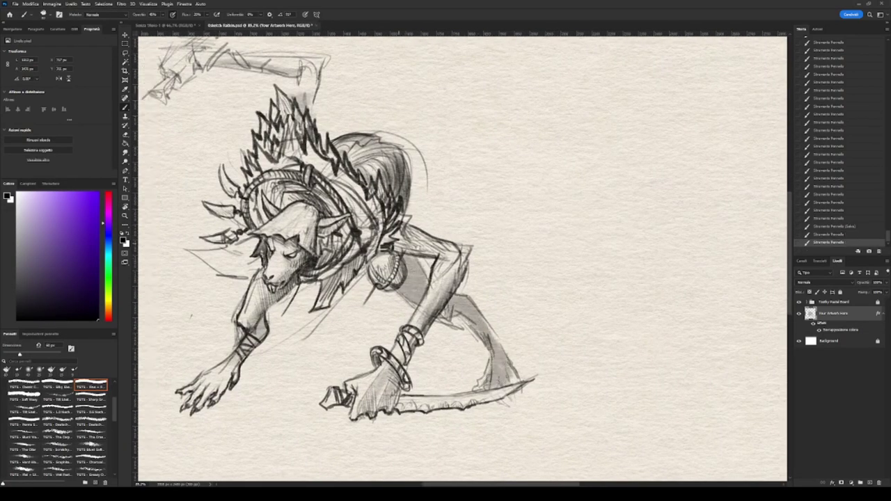
pyautogui.press('0')
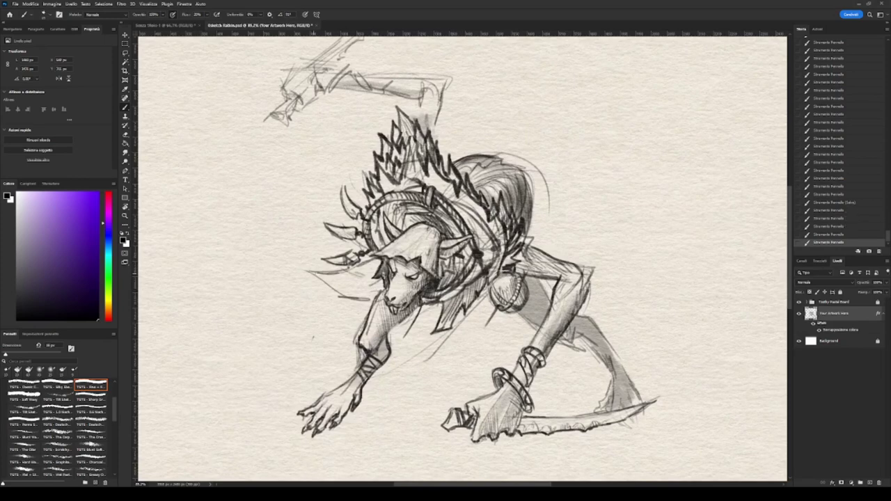
pyautogui.scroll(3, 323, 282)
pyautogui.moveTo(291, 245)
pyautogui.mouseDown()
pyautogui.moveTo(320, 260)
pyautogui.moveTo(340, 252)
pyautogui.mouseUp()
pyautogui.moveTo(288, 275)
pyautogui.mouseDown()
pyautogui.moveTo(395, 317)
pyautogui.moveTo(402, 301)
pyautogui.mouseUp()
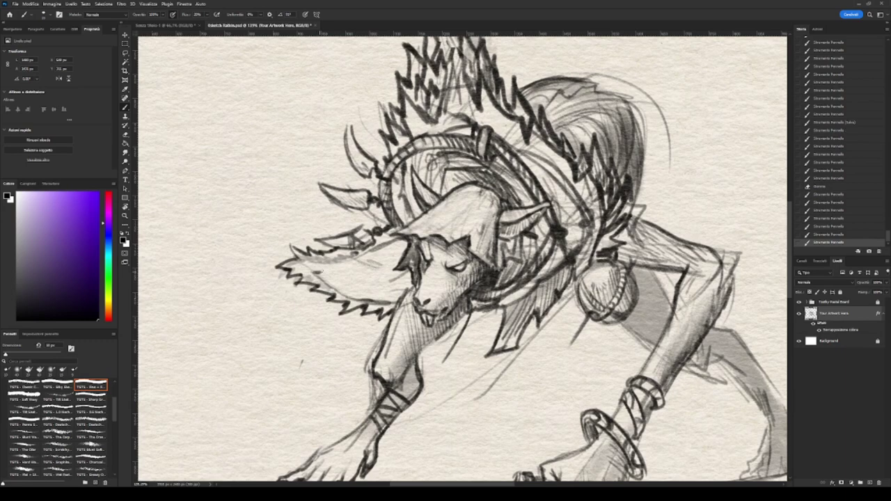
pyautogui.moveTo(306, 265)
pyautogui.mouseDown()
pyautogui.moveTo(348, 259)
pyautogui.moveTo(345, 288)
pyautogui.moveTo(406, 292)
pyautogui.moveTo(411, 278)
pyautogui.moveTo(321, 314)
pyautogui.moveTo(417, 293)
pyautogui.mouseUp()
# Darken the claw shading with a 20% opacity, 70 px brush.
pyautogui.press('2')
pyautogui.press(']')
pyautogui.press(']')
pyautogui.press(']')
pyautogui.moveTo(404, 250); pyautogui.dragTo(327, 310)
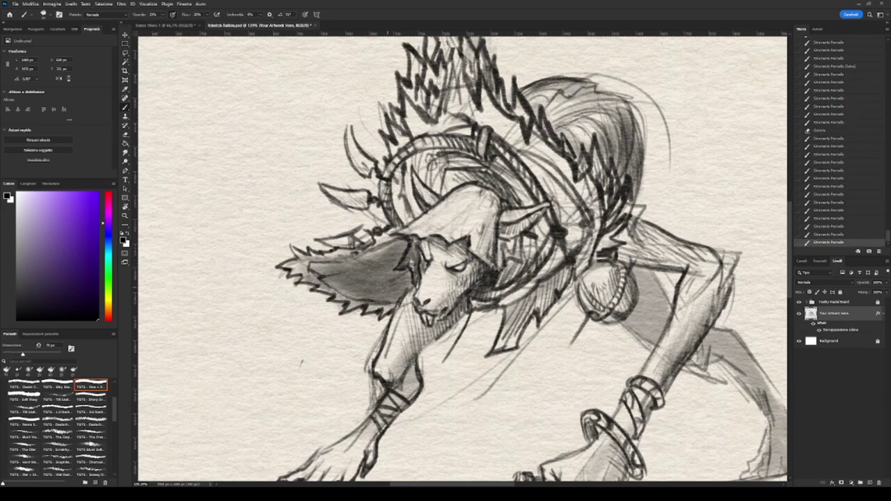
pyautogui.moveTo(400, 272)
pyautogui.mouseDown()
pyautogui.moveTo(299, 279)
pyautogui.moveTo(300, 296)
pyautogui.moveTo(376, 257)
pyautogui.mouseUp()
# Erase stray marks around the claw and add a dark stroke beside the head.
pyautogui.press('e')
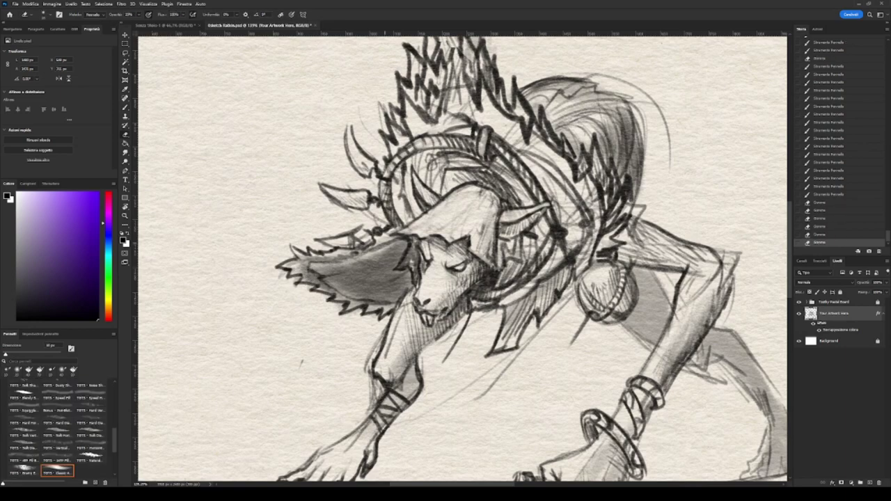
pyautogui.moveTo(322, 278)
pyautogui.mouseDown()
pyautogui.moveTo(382, 295)
pyautogui.moveTo(332, 291)
pyautogui.mouseUp()
pyautogui.scroll(-5, 330, 208)
pyautogui.scroll(6, 330, 198)
pyautogui.moveTo(330, 198); pyautogui.dragTo(327, 222)
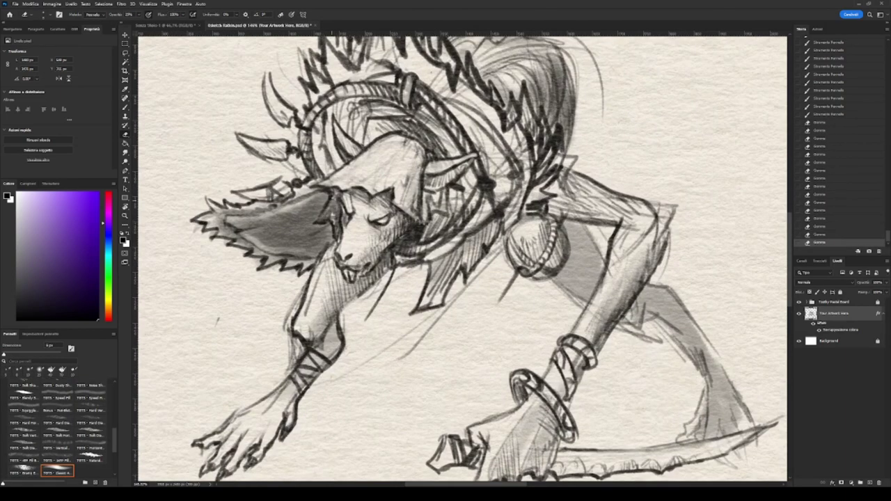
pyautogui.scroll(-5, 318, 237)
# Sketch a curled tail right of the body and erase marks near the back.
pyautogui.press('b')
pyautogui.scroll(2, 459, 265)
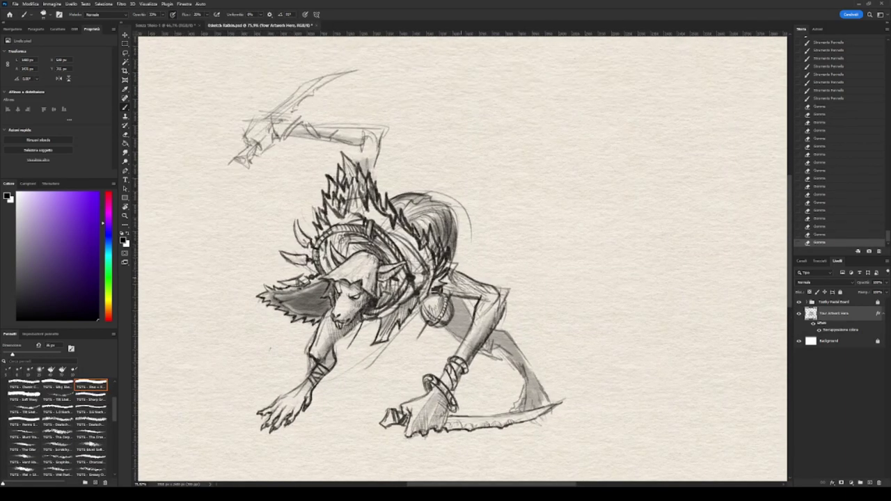
pyautogui.moveTo(501, 153)
pyautogui.mouseDown()
pyautogui.moveTo(518, 282)
pyautogui.moveTo(549, 230)
pyautogui.moveTo(515, 292)
pyautogui.mouseUp()
pyautogui.moveTo(503, 177)
pyautogui.mouseDown()
pyautogui.moveTo(530, 196)
pyautogui.moveTo(497, 150)
pyautogui.mouseUp()
pyautogui.hotkey('ctrl', 'z')
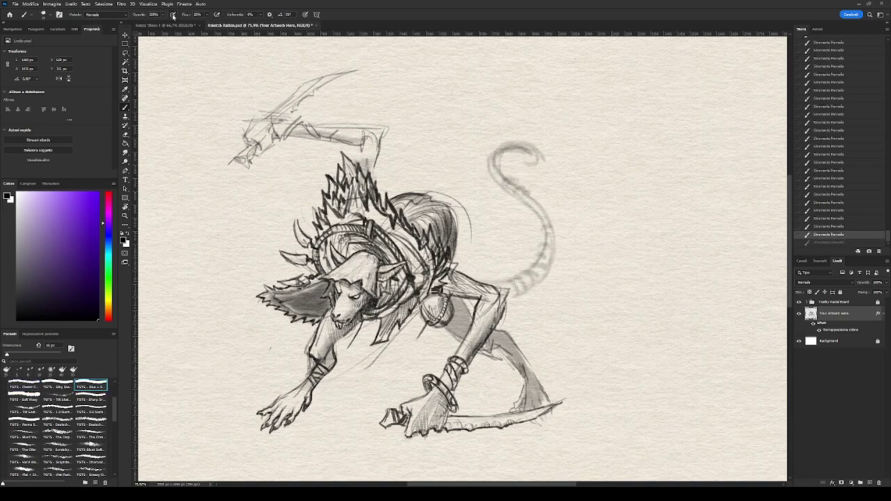
pyautogui.hotkey('ctrl', '+')
pyautogui.press('e')
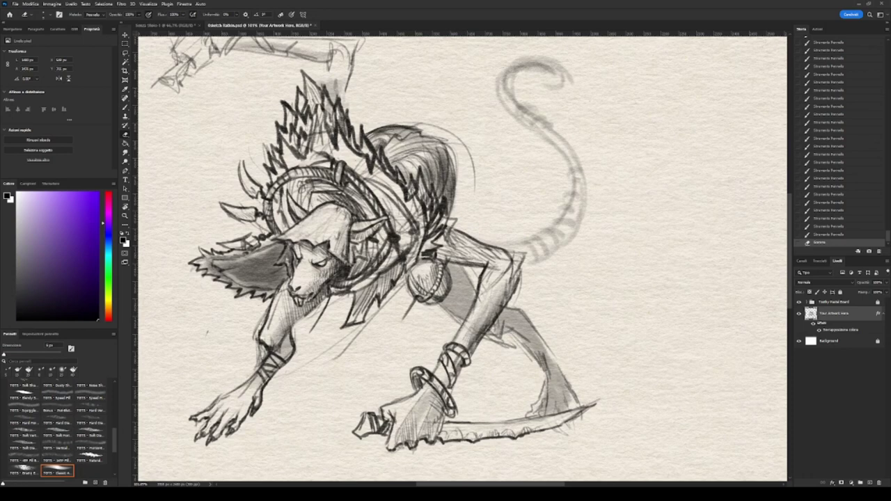
pyautogui.moveTo(407, 126)
pyautogui.mouseDown()
pyautogui.moveTo(459, 136)
pyautogui.moveTo(473, 185)
pyautogui.mouseUp()
# Ink the raised arm, weapon handle, sword pommel and the curved blade's upper edge.
pyautogui.moveTo(418, 244); pyautogui.dragTo(494, 417)
pyautogui.press('b')
pyautogui.moveTo(397, 254)
pyautogui.mouseDown()
pyautogui.moveTo(428, 209)
pyautogui.moveTo(421, 282)
pyautogui.mouseUp()
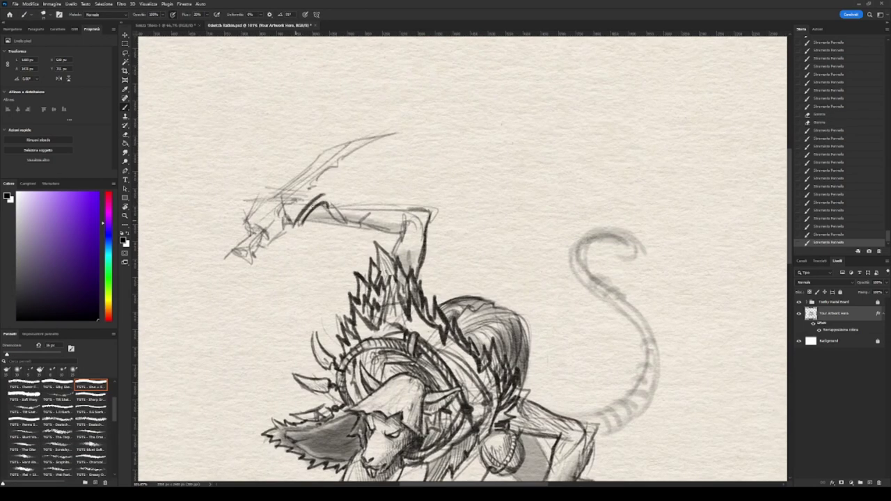
pyautogui.moveTo(302, 229); pyautogui.dragTo(357, 207)
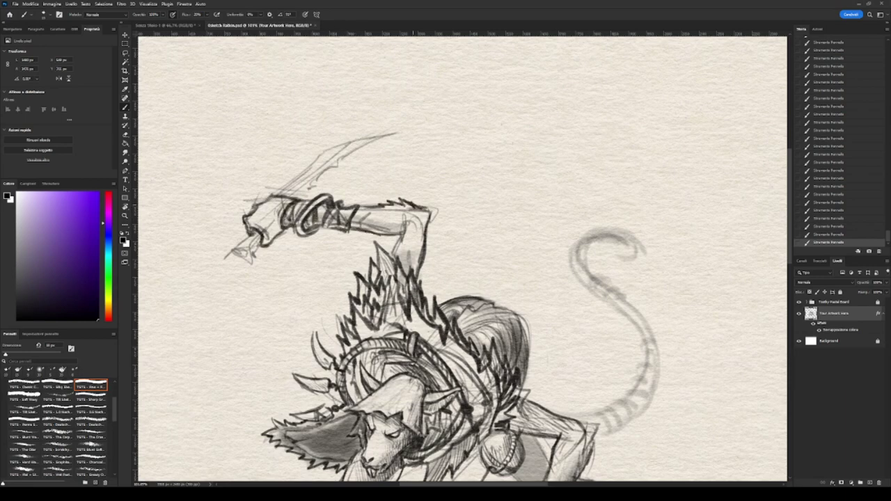
pyautogui.hotkey('ctrl', 'z')
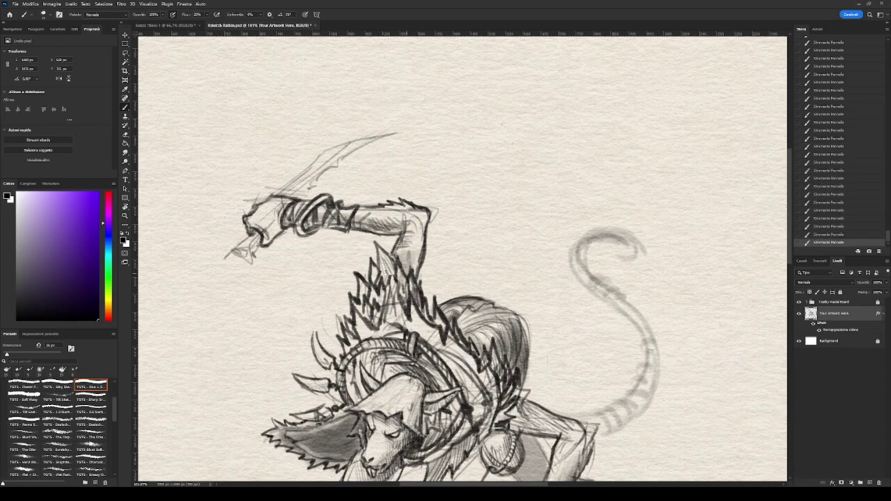
pyautogui.moveTo(250, 242); pyautogui.dragTo(255, 260)
pyautogui.moveTo(282, 194); pyautogui.dragTo(406, 127)
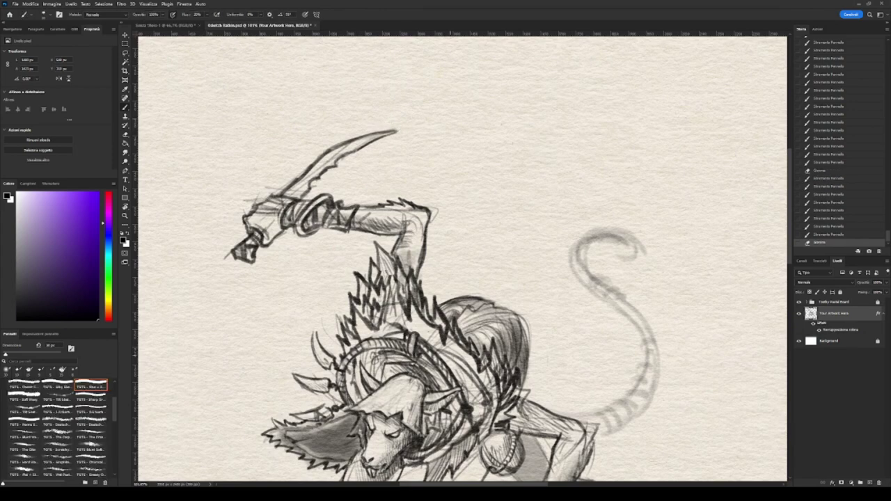
# Hatch shading on the rat's back leg.
pyautogui.moveTo(417, 348); pyautogui.dragTo(426, 223)
pyautogui.moveTo(392, 319)
pyautogui.mouseDown()
pyautogui.moveTo(392, 264)
pyautogui.moveTo(322, 242)
pyautogui.mouseUp()
pyautogui.moveTo(460, 233); pyautogui.dragTo(473, 270)
pyautogui.moveTo(487, 237)
pyautogui.mouseDown()
pyautogui.moveTo(462, 277)
pyautogui.moveTo(543, 310)
pyautogui.moveTo(425, 313)
pyautogui.mouseUp()
# Redraw the tail darker up to its curled tip and erase stray marks.
pyautogui.moveTo(476, 379); pyautogui.dragTo(512, 463)
pyautogui.moveTo(440, 139)
pyautogui.mouseDown()
pyautogui.moveTo(513, 266)
pyautogui.moveTo(487, 320)
pyautogui.mouseUp()
pyautogui.moveTo(456, 160)
pyautogui.mouseDown()
pyautogui.moveTo(498, 191)
pyautogui.moveTo(527, 285)
pyautogui.moveTo(501, 143)
pyautogui.mouseUp()
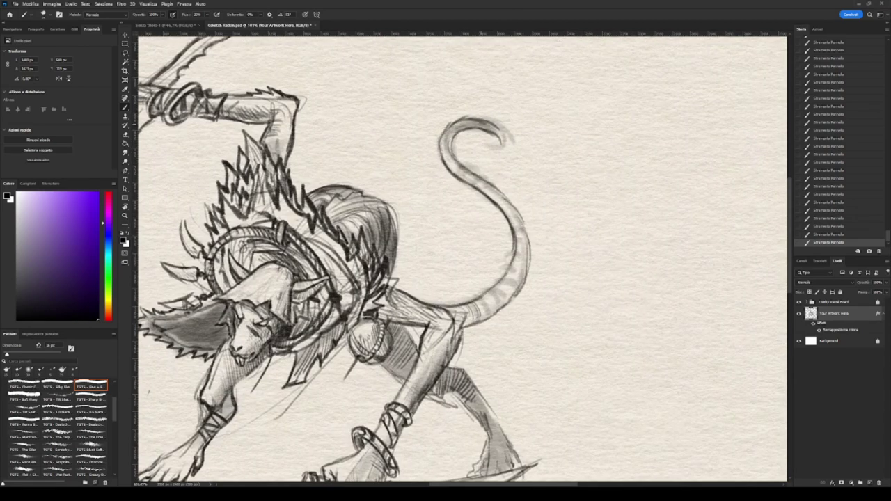
pyautogui.moveTo(487, 278); pyautogui.dragTo(595, 247)
pyautogui.press('e')
pyautogui.moveTo(626, 181); pyautogui.dragTo(637, 261)
pyautogui.moveTo(629, 222); pyautogui.dragTo(637, 228)
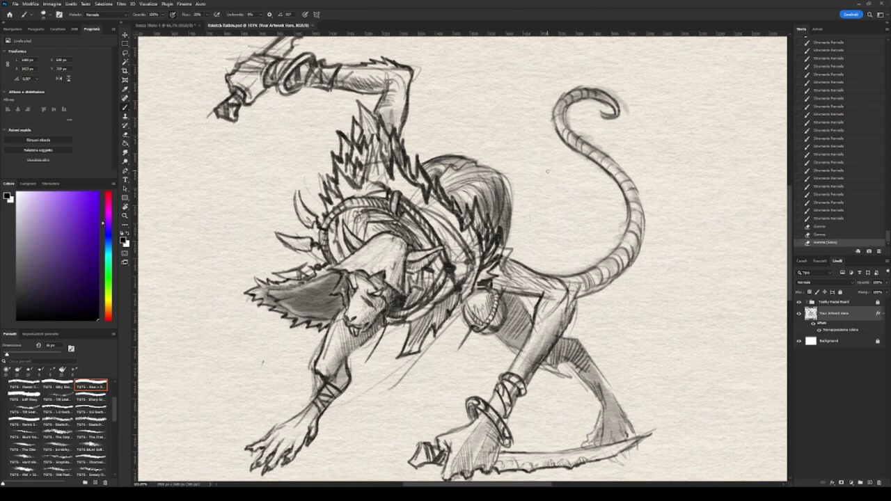
# Transform the rat sketch so a copy sits to the right on the page.
pyautogui.hotkey('ctrl', '0')
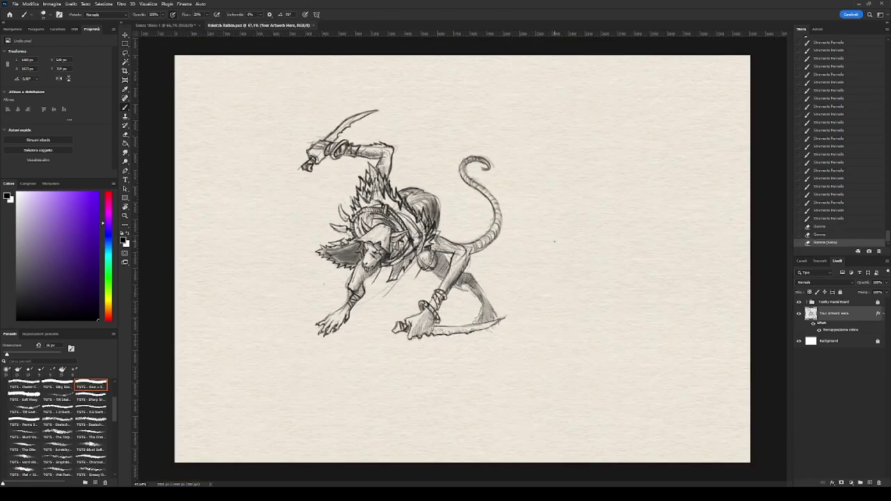
pyautogui.hotkey('ctrl', 't')
pyautogui.moveTo(390, 230)
pyautogui.mouseDown()
pyautogui.moveTo(327, 278)
pyautogui.moveTo(592, 275)
pyautogui.mouseUp()
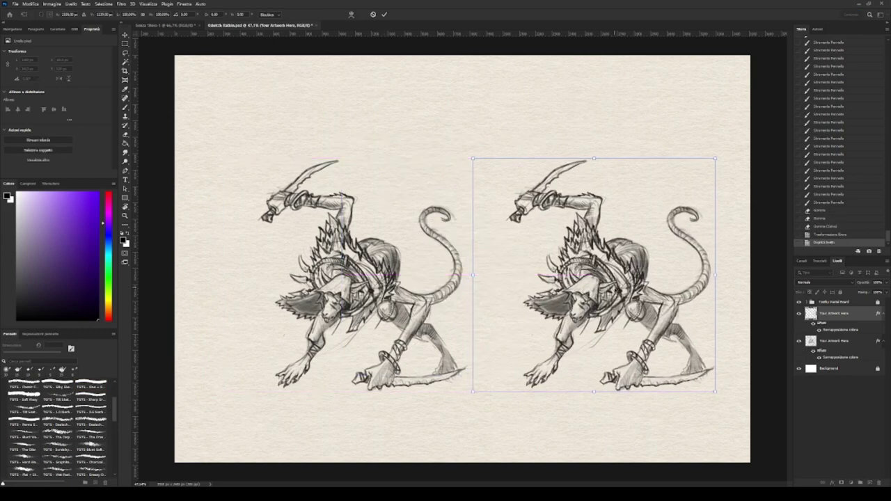
pyautogui.scroll(3, 672, 315)
pyautogui.press('Return')
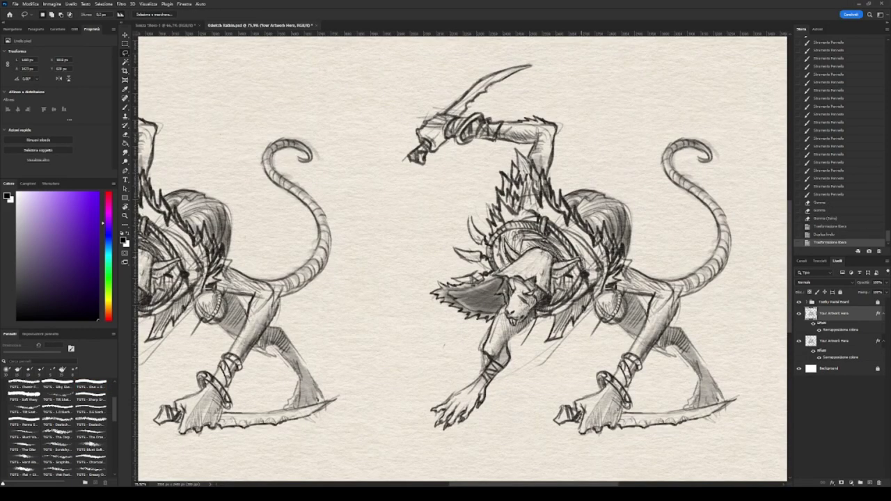
# Cut the middle rat's head out, move it up-left, and lighten the neck lines.
pyautogui.moveTo(487, 237); pyautogui.dragTo(490, 240)
pyautogui.hotkey('ctrl', 'x')
pyautogui.hotkey('ctrl', 'v')
pyautogui.moveTo(536, 281); pyautogui.dragTo(386, 212)
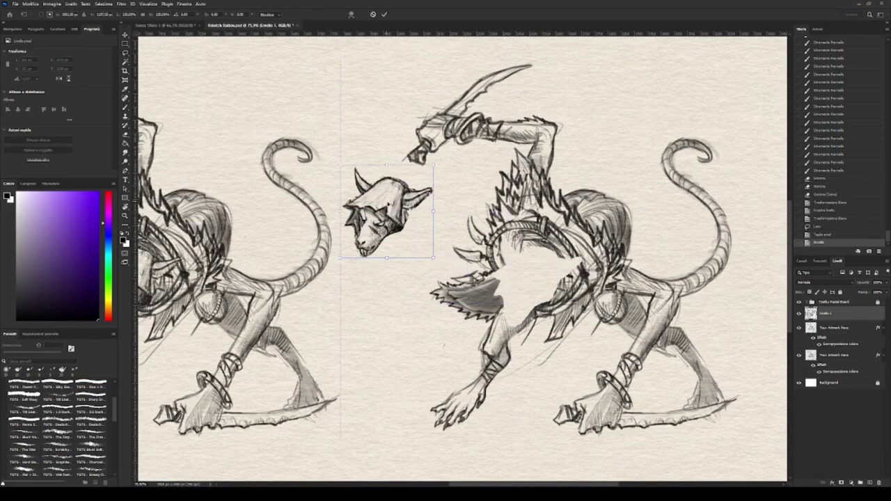
pyautogui.press('Return')
pyautogui.moveTo(502, 292); pyautogui.dragTo(548, 285)
# Fit the head onto the middle rat's neck, scaled and rotated, then merge it into the sketch.
pyautogui.click(835, 314)
pyautogui.hotkey('ctrl', 't')
pyautogui.moveTo(410, 197); pyautogui.dragTo(548, 267)
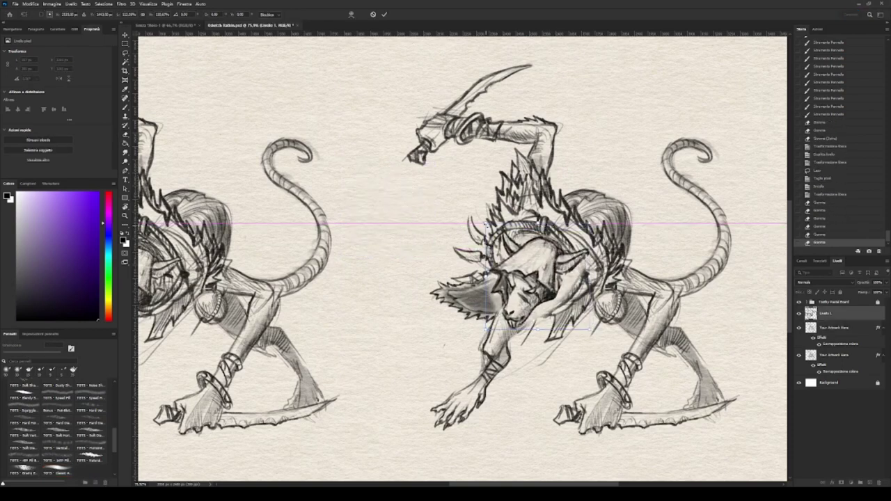
pyautogui.moveTo(589, 327); pyautogui.dragTo(591, 331)
pyautogui.press('Return')
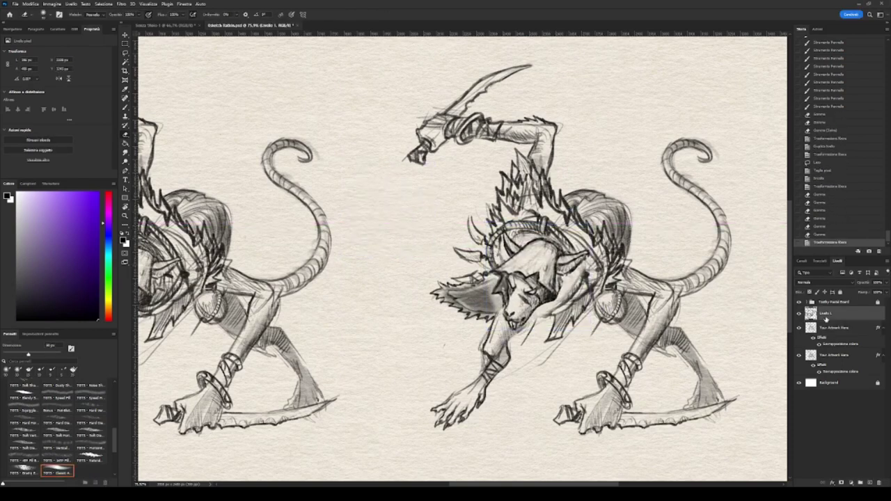
pyautogui.hotkey('ctrl', 'e')
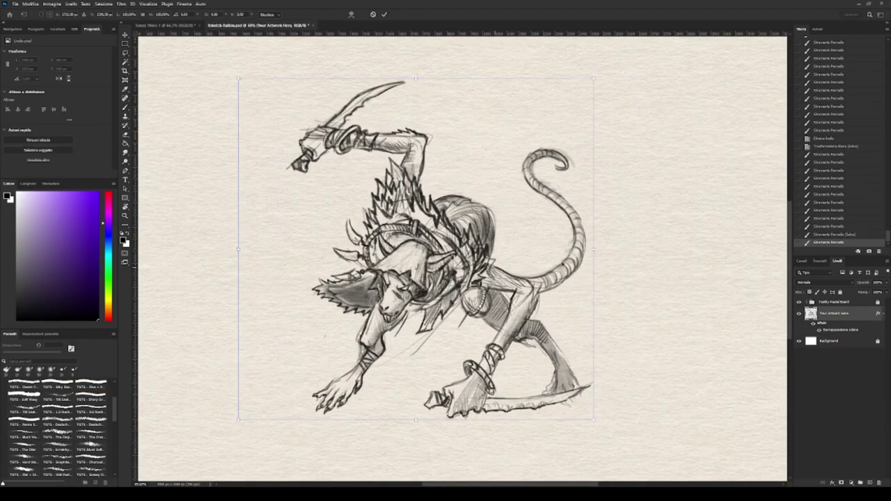
# Move Livello 1 beneath the Your Artwork Here sketch layer for base colours.
pyautogui.moveTo(842, 335); pyautogui.dragTo(842, 341)
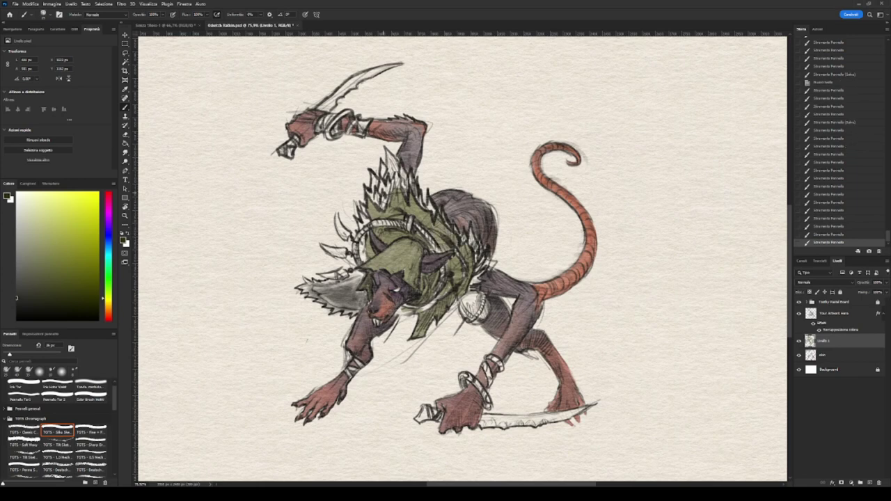
# Paint dark spiky fur on the chest and back, then mauve over the shoulder fur.
pyautogui.hotkey('ctrl', 'z')
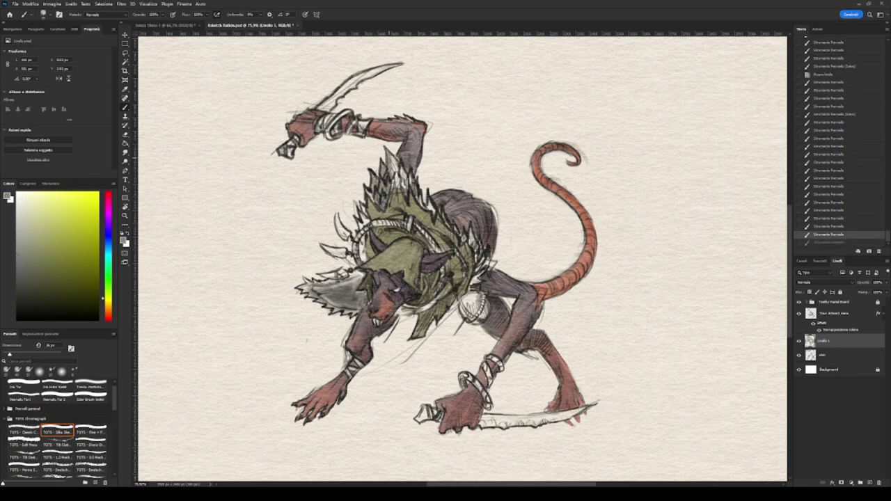
pyautogui.keyDown('alt'); pyautogui.click(377, 192); pyautogui.keyUp('alt')
pyautogui.moveTo(380, 202)
pyautogui.mouseDown()
pyautogui.moveTo(391, 150)
pyautogui.moveTo(424, 176)
pyautogui.mouseUp()
pyautogui.moveTo(426, 206); pyautogui.dragTo(464, 240)
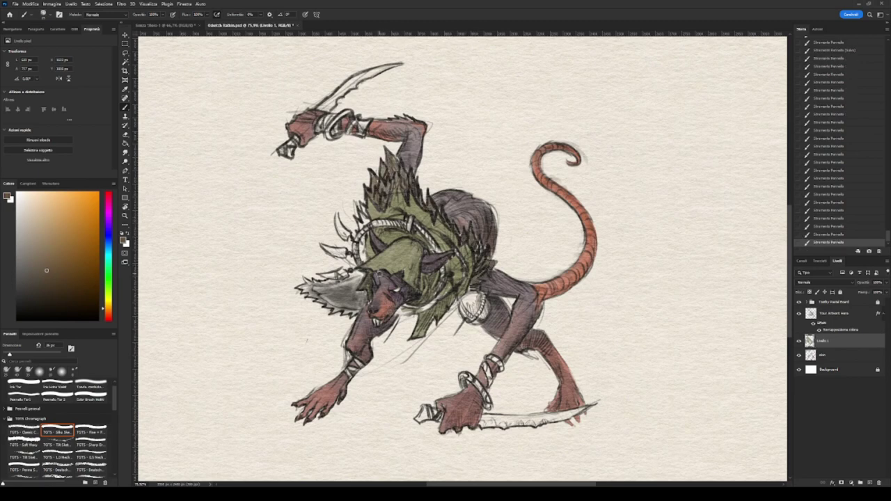
pyautogui.moveTo(304, 287)
pyautogui.mouseDown()
pyautogui.moveTo(319, 277)
pyautogui.moveTo(345, 297)
pyautogui.moveTo(349, 287)
pyautogui.mouseUp()
pyautogui.keyDown('alt'); pyautogui.click(358, 273); pyautogui.keyUp('alt')
pyautogui.moveTo(330, 291); pyautogui.dragTo(362, 274)
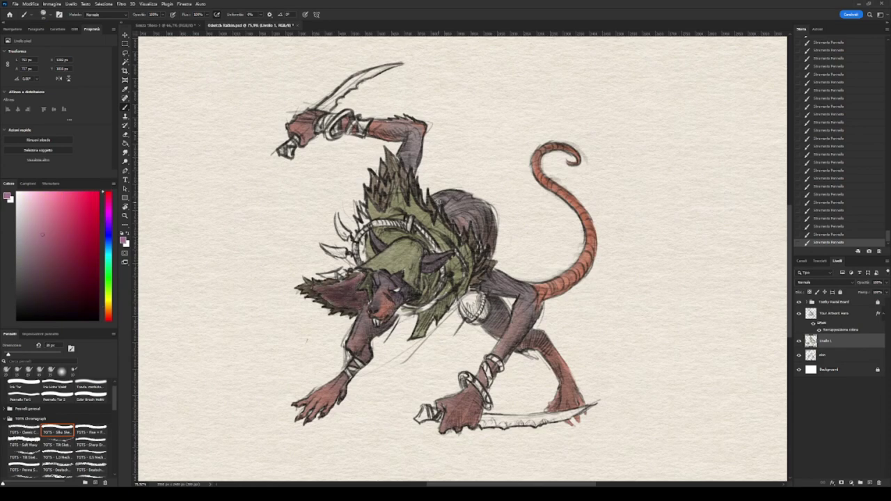
# Choose olive from the swatches and paint the chest orb cyan.
pyautogui.click(28, 183)
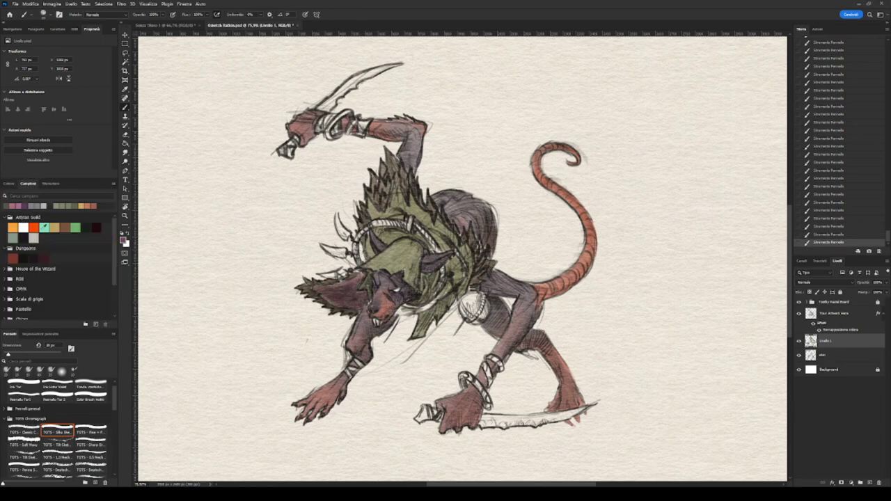
pyautogui.click(54, 227)
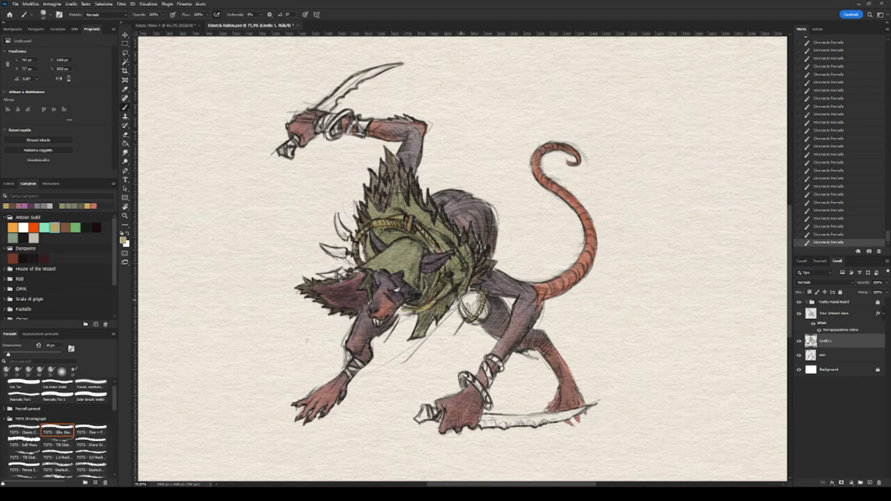
pyautogui.click(471, 304)
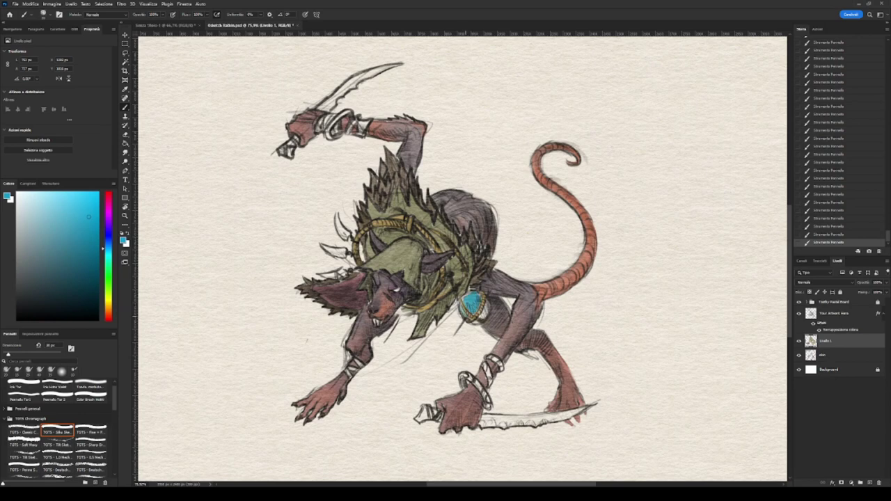
# Add a light mint highlight and a darker top edge to the orb.
pyautogui.keyDown('alt'); pyautogui.click(466, 297); pyautogui.keyUp('alt')
pyautogui.moveTo(471, 298); pyautogui.dragTo(474, 302)
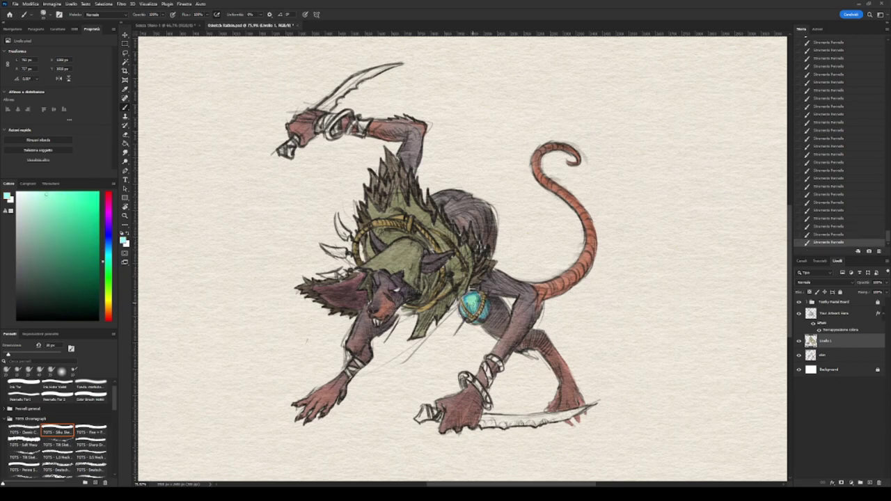
pyautogui.press('x')
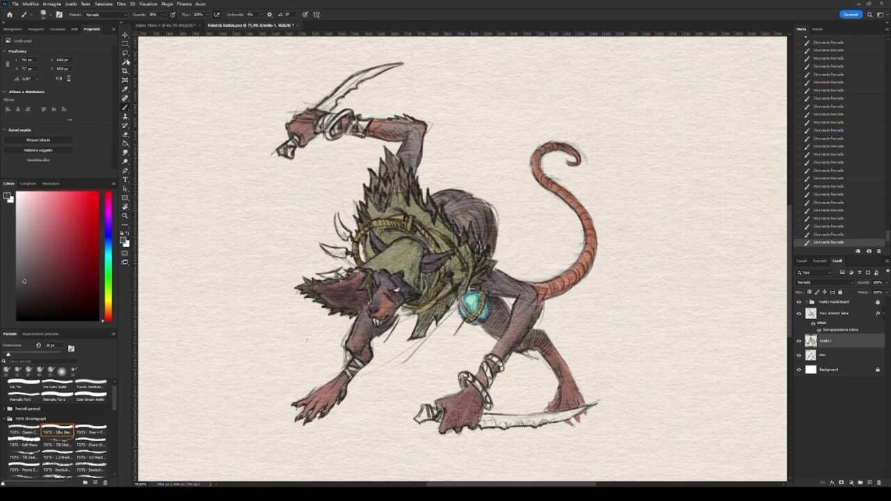
pyautogui.moveTo(464, 299); pyautogui.dragTo(480, 294)
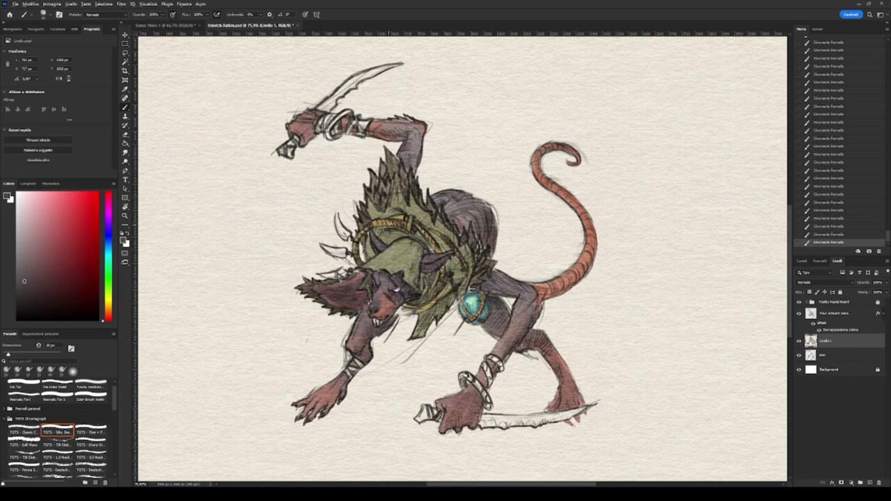
# Paint beige paper tone over the sword-tip and lower-blade highlights, and darken near the lower bracelet.
pyautogui.keyDown('alt'); pyautogui.click(515, 327); pyautogui.keyUp('alt')
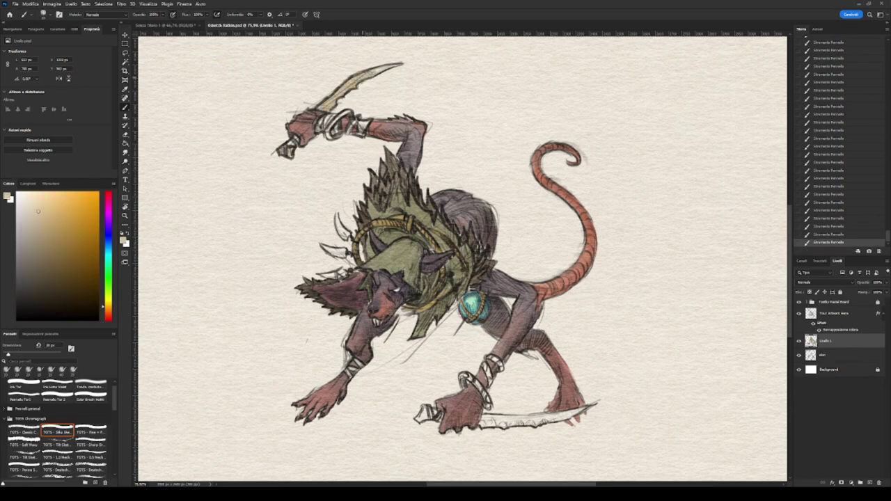
pyautogui.moveTo(380, 69); pyautogui.dragTo(393, 68)
pyautogui.moveTo(542, 420); pyautogui.dragTo(585, 408)
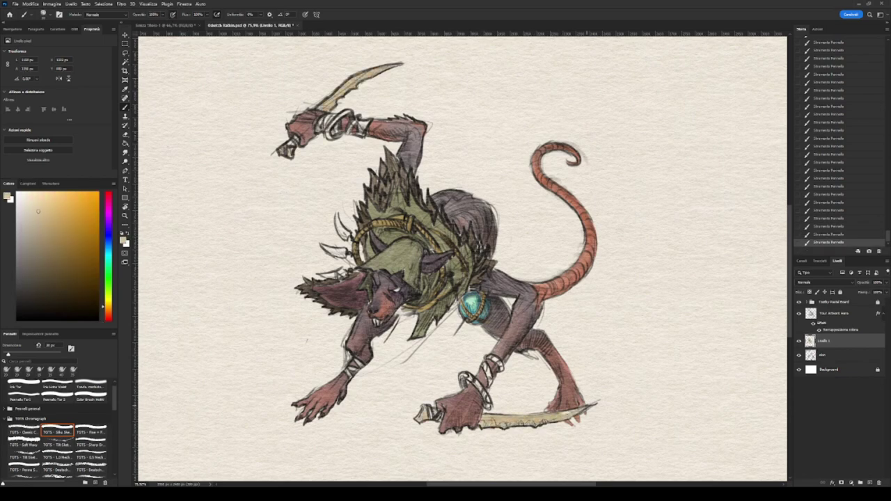
pyautogui.moveTo(484, 391); pyautogui.dragTo(487, 405)
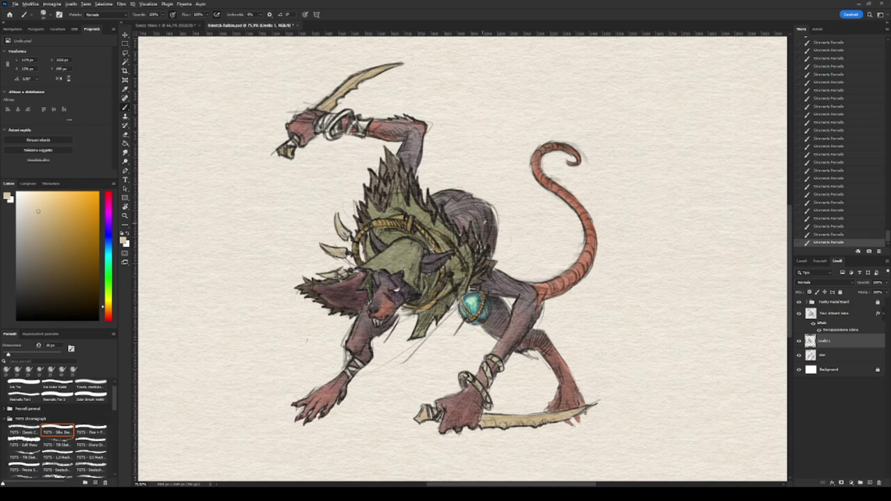
# On the skin layer, sample the tail's red and choose dark red from the Dungeons swatches.
pyautogui.press('x')
pyautogui.hotkey('alt', '[')
pyautogui.keyDown('alt'); pyautogui.click(542, 292); pyautogui.keyUp('alt')
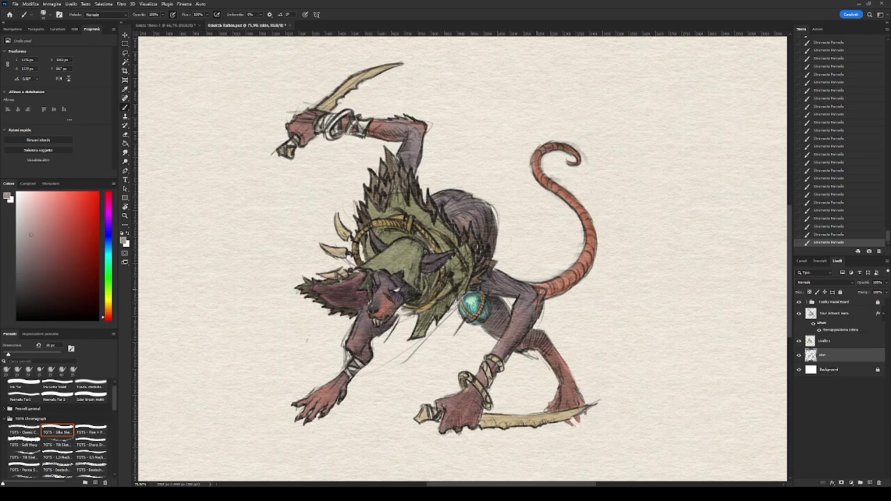
pyautogui.click(29, 185)
pyautogui.hotkey('ctrl', 'z')
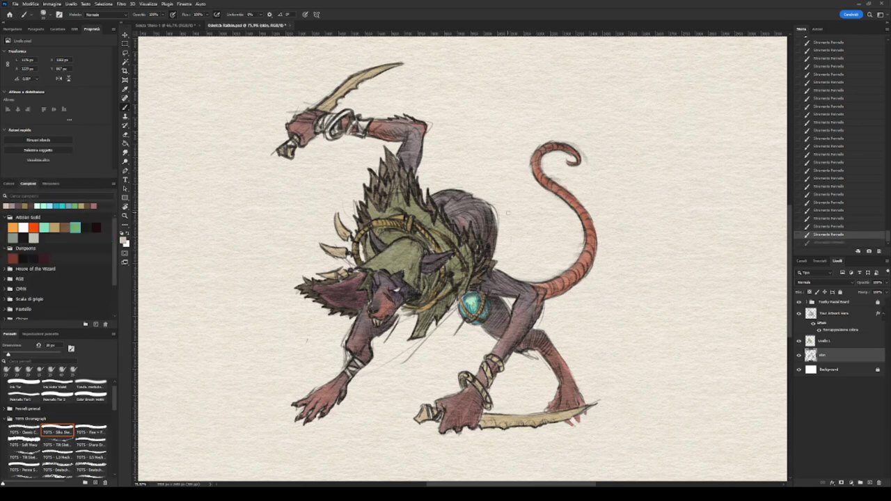
pyautogui.hotkey('ctrl', 'shift', 'z')
pyautogui.click(12, 258)
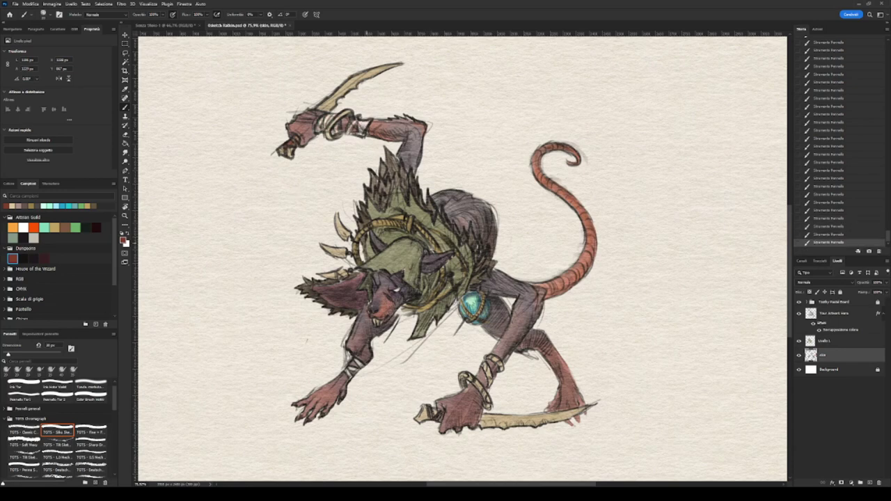
pyautogui.press('x')
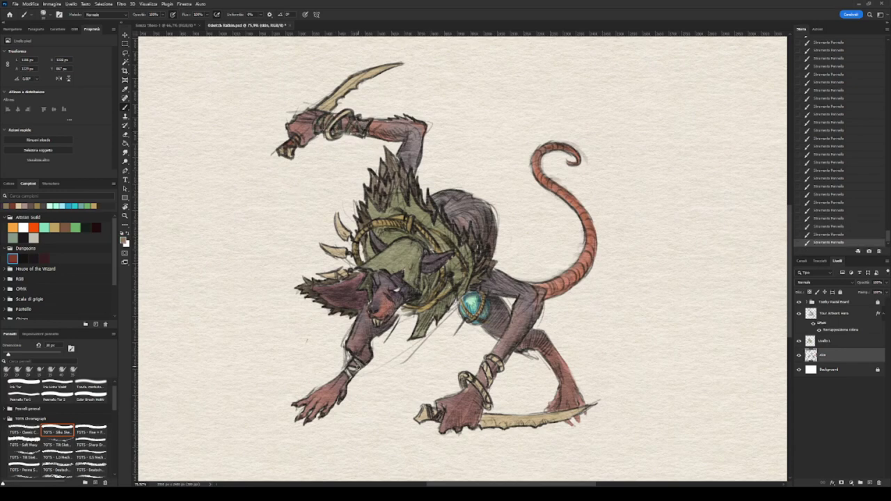
# On Your Artwork Here, undo and redraw a short dark stroke near the lower arm.
pyautogui.hotkey('alt', ']')
pyautogui.hotkey('alt', ']')
pyautogui.press('F6')
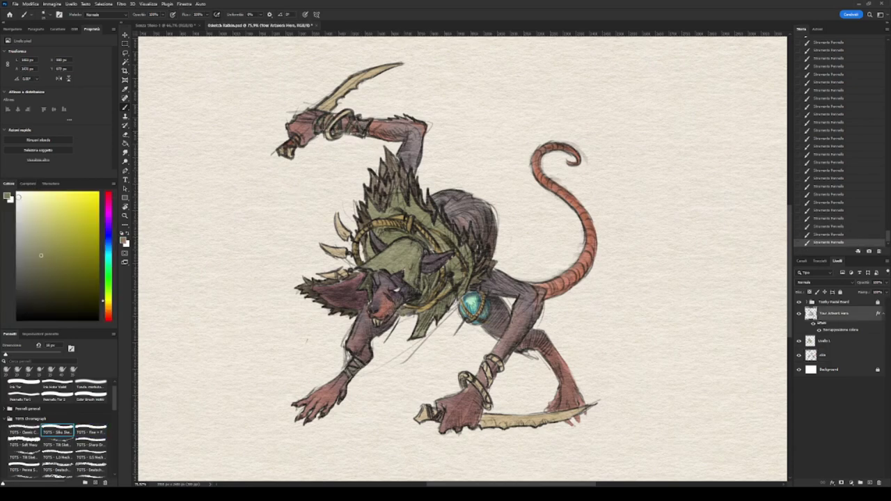
pyautogui.hotkey('ctrl', 'z')
pyautogui.moveTo(395, 309); pyautogui.dragTo(427, 313)
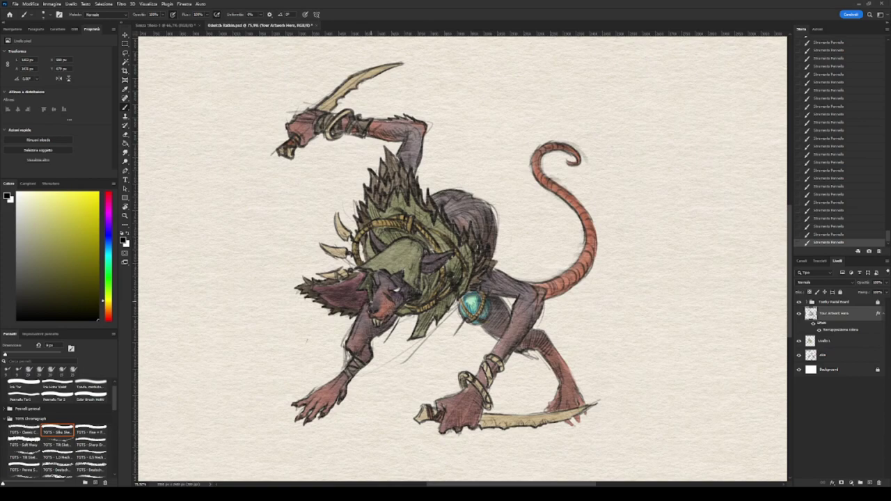
# Sample red and paint a glint on the rat's eye on the alza layer.
pyautogui.keyDown('alt'); pyautogui.click(394, 289); pyautogui.keyUp('alt')
pyautogui.hotkey('alt', '[')
pyautogui.hotkey('alt', '[')
pyautogui.hotkey('ctrl', 'z')
pyautogui.scroll(5, 394, 292)
pyautogui.hotkey('ctrl', 'z')
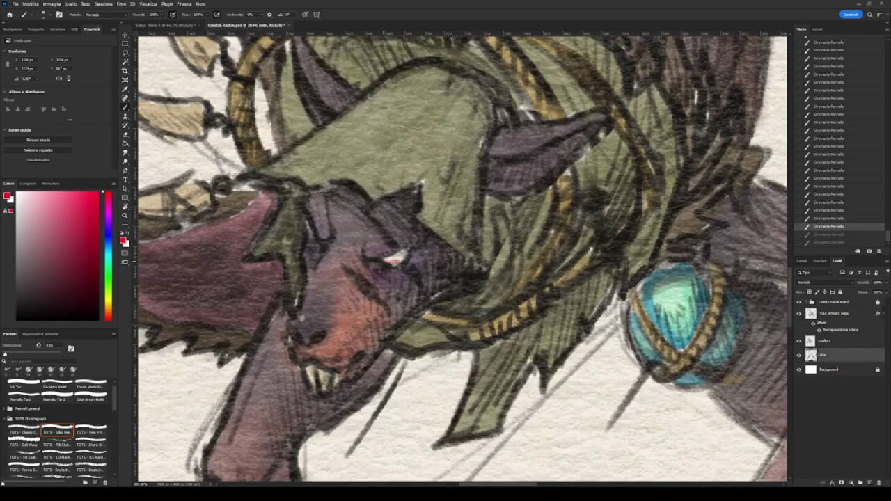
pyautogui.moveTo(394, 260); pyautogui.dragTo(386, 261)
# Fit the drawing on screen and group the artwork layers together.
pyautogui.hotkey('ctrl', '0')
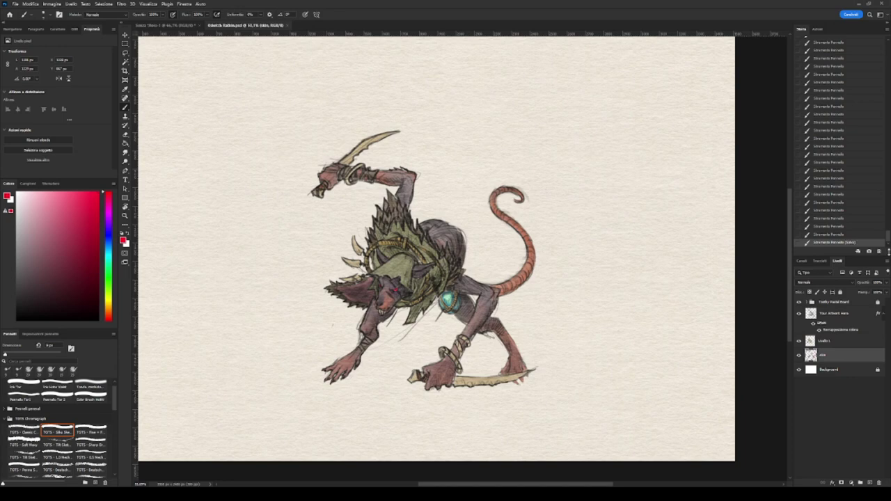
pyautogui.hotkey('alt', 'shift', ']')
pyautogui.hotkey('alt', 'shift', ']')
pyautogui.hotkey('ctrl', 'g')
# Name the group Ratkin, shrink it into the lower-left, and add a new empty layer.
pyautogui.press('Return')
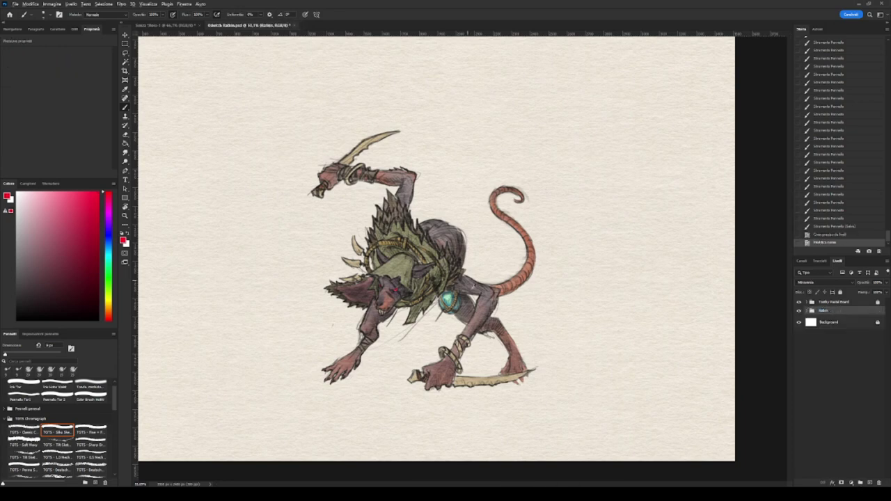
pyautogui.hotkey('ctrl', '-')
pyautogui.hotkey('ctrl', 't')
pyautogui.moveTo(467, 288); pyautogui.dragTo(362, 323)
pyautogui.press('Return')
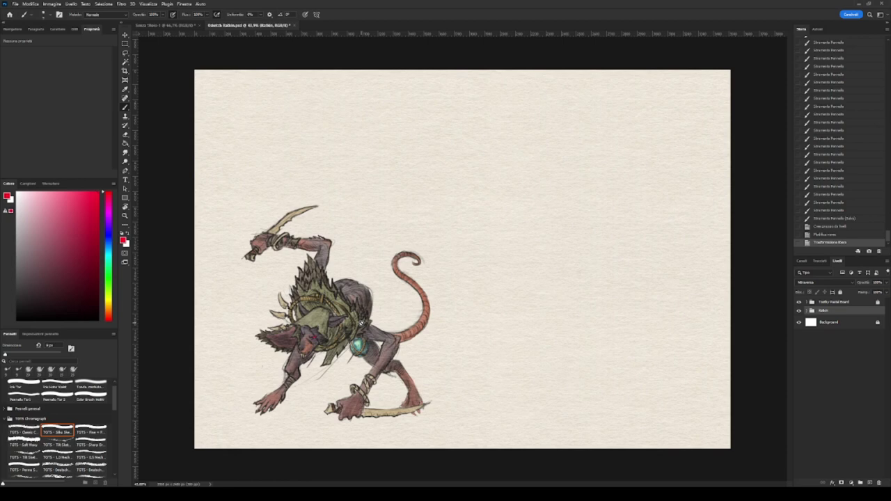
pyautogui.click(869, 482)
# In black at 40% opacity, rough in the second rat's head circle, jaw, back and chest curves.
pyautogui.press('d')
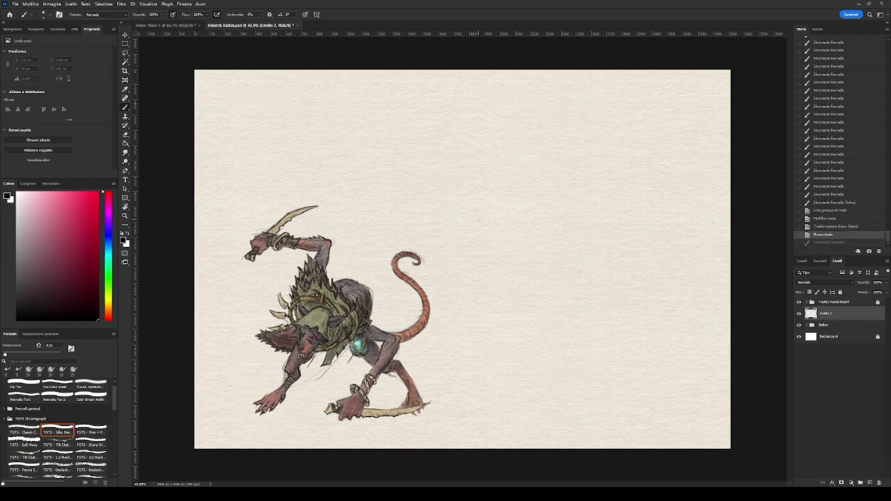
pyautogui.press('4')
pyautogui.moveTo(532, 176); pyautogui.dragTo(547, 212)
pyautogui.moveTo(504, 194)
pyautogui.mouseDown()
pyautogui.moveTo(518, 234)
pyautogui.moveTo(550, 196)
pyautogui.moveTo(572, 221)
pyautogui.mouseUp()
pyautogui.moveTo(565, 209)
pyautogui.mouseDown()
pyautogui.moveTo(557, 249)
pyautogui.moveTo(621, 270)
pyautogui.mouseUp()
pyautogui.moveTo(572, 223)
pyautogui.mouseDown()
pyautogui.moveTo(637, 247)
pyautogui.moveTo(662, 290)
pyautogui.mouseUp()
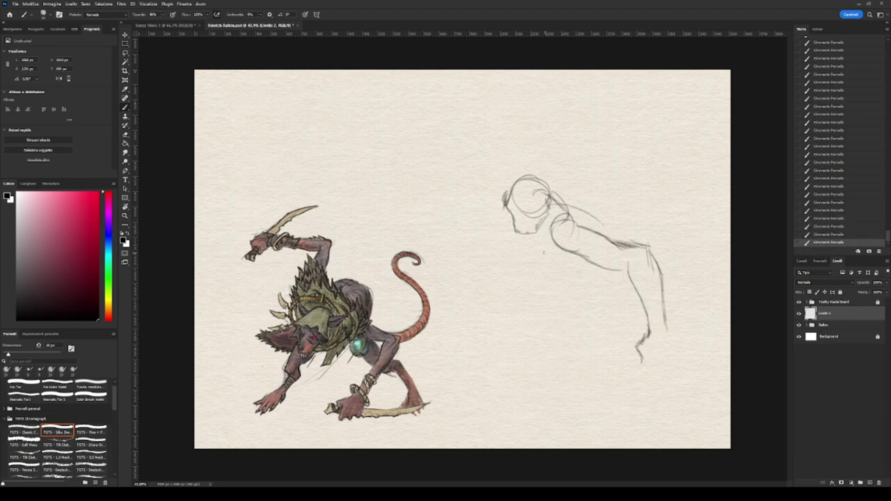
pyautogui.moveTo(544, 252); pyautogui.dragTo(529, 264)
pyautogui.moveTo(557, 240); pyautogui.dragTo(581, 275)
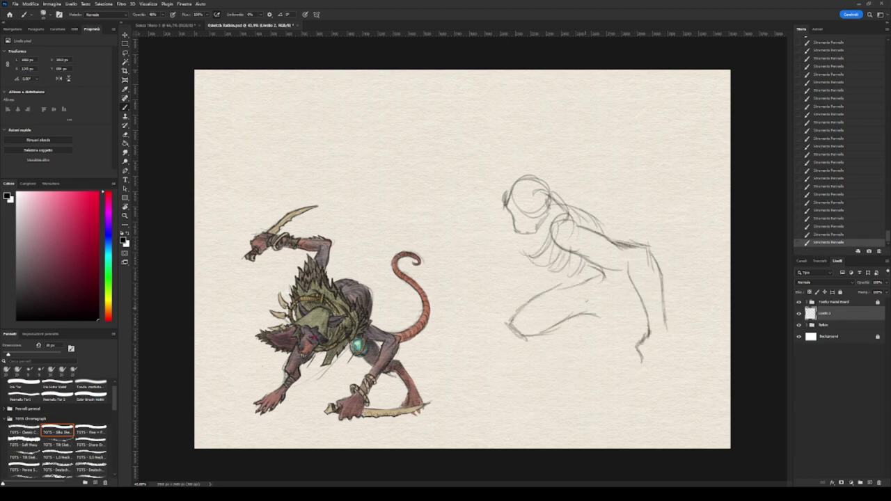
# Add the jaw and teeth, question marks above the head, horns and a right-side tail.
pyautogui.scroll(3, 561, 195)
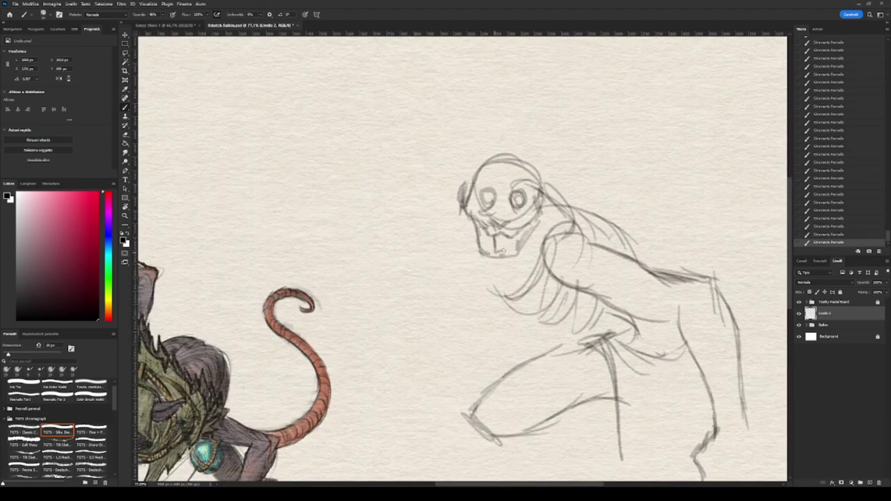
pyautogui.moveTo(487, 230)
pyautogui.mouseDown()
pyautogui.moveTo(495, 264)
pyautogui.moveTo(519, 264)
pyautogui.mouseUp()
pyautogui.moveTo(406, 153); pyautogui.dragTo(419, 169)
pyautogui.moveTo(428, 136); pyautogui.dragTo(474, 168)
pyautogui.moveTo(536, 180); pyautogui.dragTo(578, 147)
pyautogui.moveTo(487, 278)
pyautogui.mouseDown()
pyautogui.moveTo(327, 230)
pyautogui.moveTo(437, 310)
pyautogui.mouseUp()
pyautogui.moveTo(696, 176); pyautogui.dragTo(647, 428)
pyautogui.moveTo(327, 230); pyautogui.dragTo(355, 268)
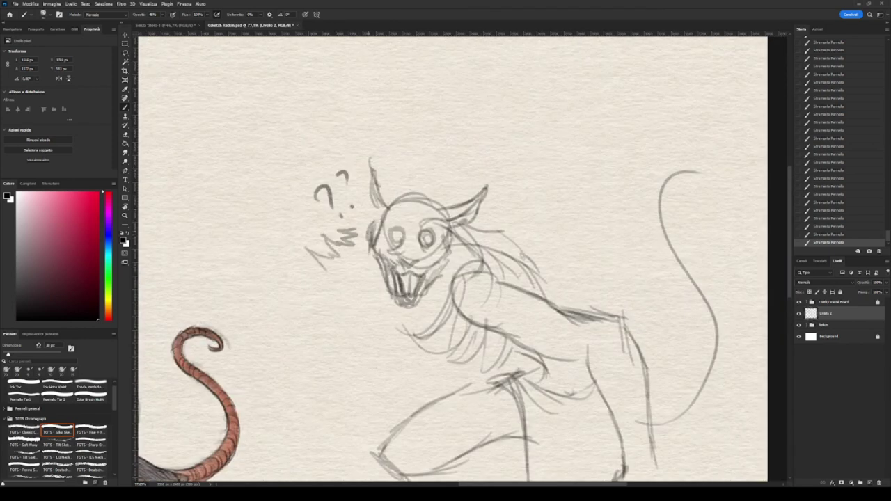
pyautogui.hotkey('ctrl', 'z')
pyautogui.hotkey('ctrl', 'z')
# Draw an eye band, a reaching clawed arm, chest and arm fur, the leg and a clawed foot.
pyautogui.moveTo(417, 279); pyautogui.dragTo(487, 230)
pyautogui.moveTo(433, 185); pyautogui.dragTo(504, 196)
pyautogui.moveTo(440, 224)
pyautogui.mouseDown()
pyautogui.moveTo(409, 305)
pyautogui.moveTo(344, 269)
pyautogui.moveTo(364, 302)
pyautogui.mouseUp()
pyautogui.hotkey('ctrl', 'z')
pyautogui.moveTo(376, 306); pyautogui.dragTo(425, 291)
pyautogui.moveTo(502, 212); pyautogui.dragTo(497, 265)
pyautogui.moveTo(504, 258); pyautogui.dragTo(463, 348)
pyautogui.moveTo(518, 323); pyautogui.dragTo(455, 358)
pyautogui.moveTo(533, 278); pyautogui.dragTo(515, 338)
pyautogui.moveTo(553, 216); pyautogui.dragTo(526, 282)
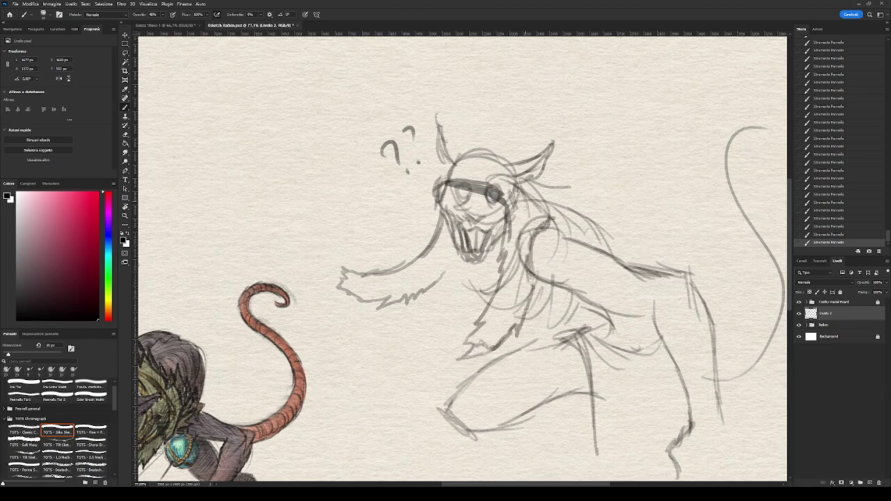
# Add shoulder and head lines, then redraw the clawed hand and lightly erase part of it.
pyautogui.moveTo(511, 170); pyautogui.dragTo(497, 237)
pyautogui.moveTo(445, 174)
pyautogui.mouseDown()
pyautogui.moveTo(501, 198)
pyautogui.moveTo(518, 142)
pyautogui.mouseUp()
pyautogui.moveTo(397, 189); pyautogui.dragTo(435, 182)
pyautogui.moveTo(348, 271)
pyautogui.mouseDown()
pyautogui.moveTo(390, 307)
pyautogui.moveTo(411, 286)
pyautogui.moveTo(376, 300)
pyautogui.moveTo(351, 291)
pyautogui.moveTo(369, 300)
pyautogui.moveTo(365, 315)
pyautogui.mouseUp()
pyautogui.press('e')
pyautogui.press('b')
pyautogui.moveTo(347, 288); pyautogui.dragTo(367, 312)
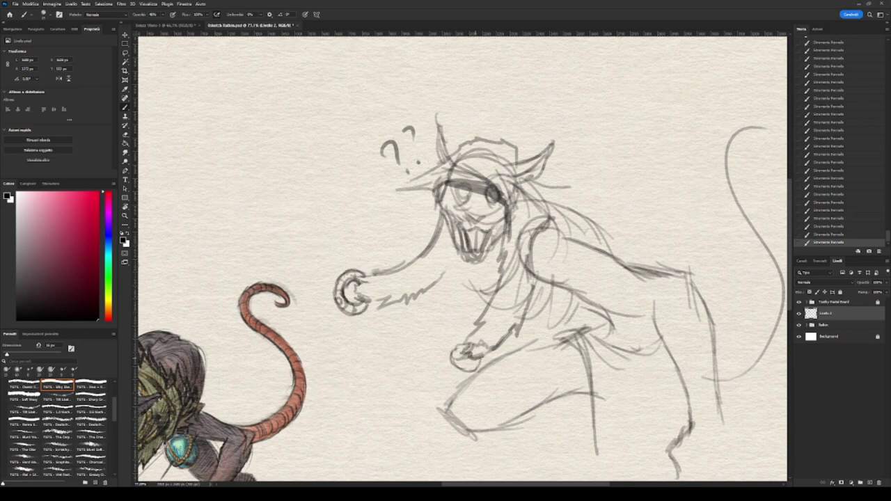
pyautogui.press('e')
pyautogui.moveTo(459, 348); pyautogui.dragTo(480, 355)
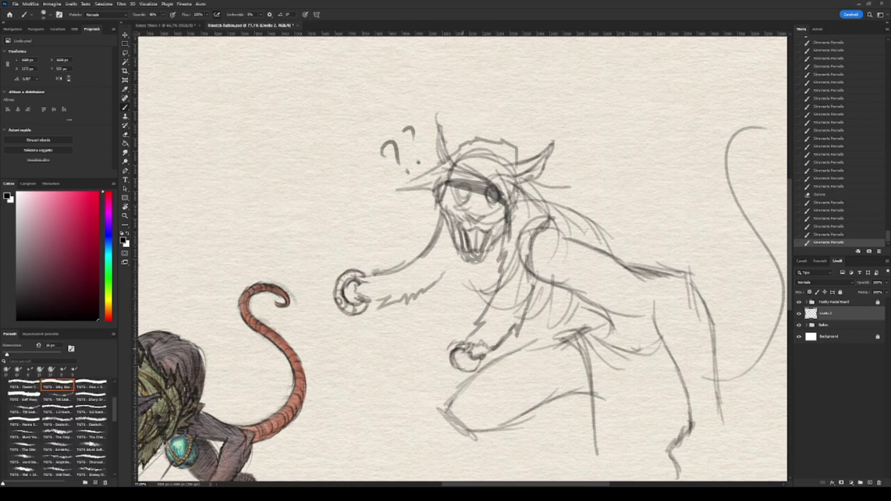
# Sketch cloth draped over the leg with fold lines and a ragged zigzag edge.
pyautogui.moveTo(459, 278); pyautogui.dragTo(436, 250)
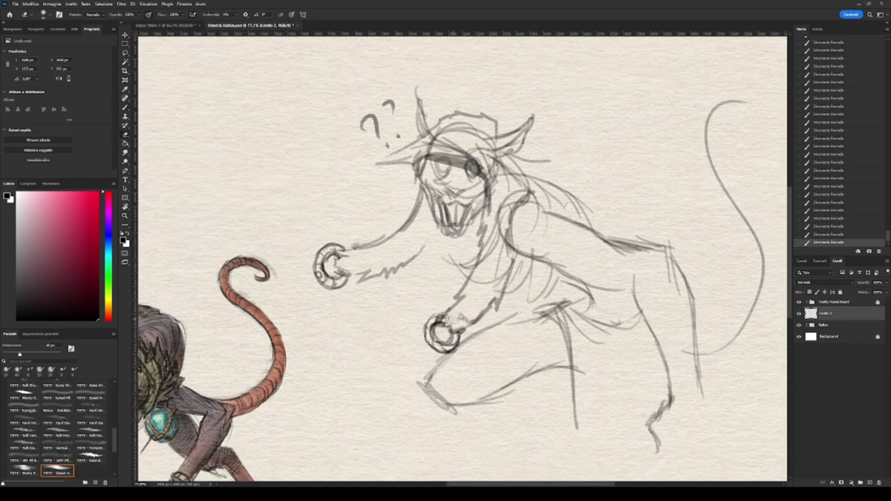
pyautogui.scroll(2, 418, 264)
pyautogui.scroll(2, 418, 265)
pyautogui.moveTo(536, 245); pyautogui.dragTo(465, 328)
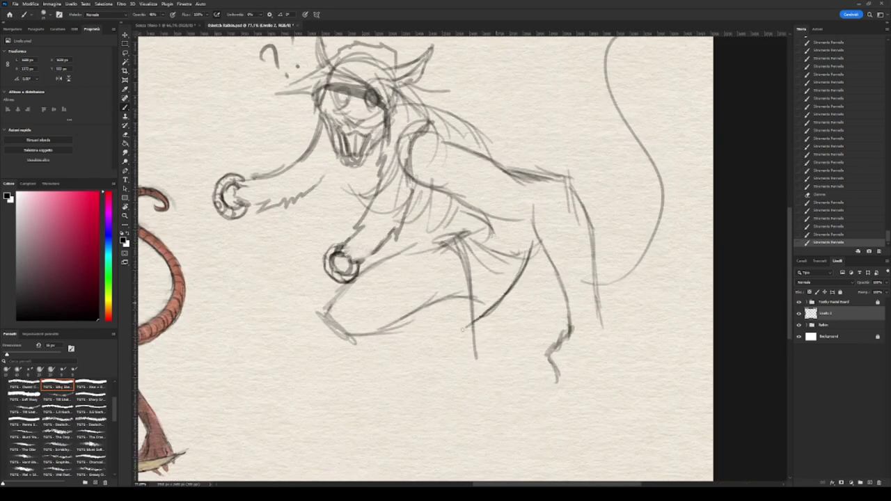
pyautogui.moveTo(526, 292); pyautogui.dragTo(459, 331)
pyautogui.moveTo(527, 273); pyautogui.dragTo(500, 312)
pyautogui.moveTo(532, 258); pyautogui.dragTo(548, 283)
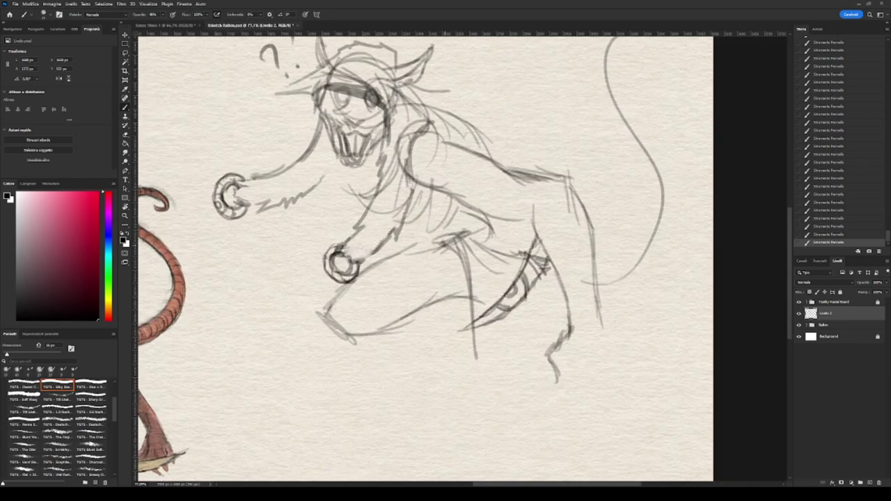
pyautogui.moveTo(492, 327); pyautogui.dragTo(472, 409)
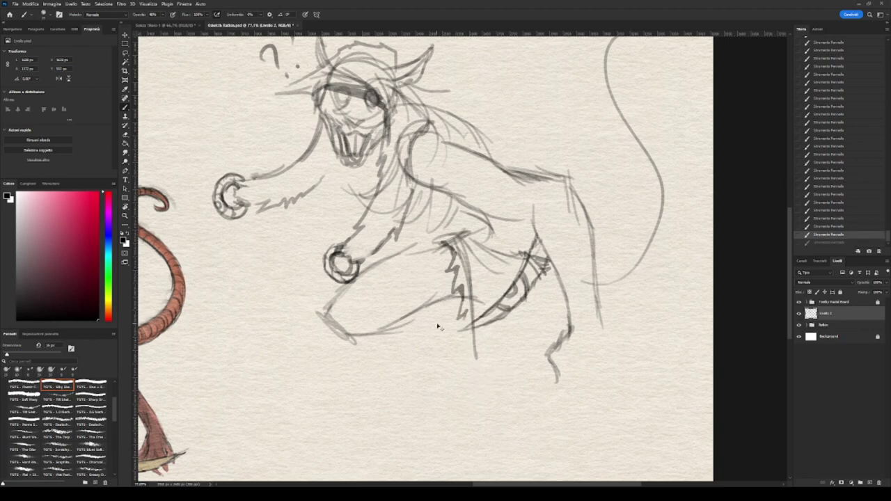
pyautogui.hotkey('ctrl', 'z')
pyautogui.moveTo(426, 306)
pyautogui.mouseDown()
pyautogui.moveTo(435, 400)
pyautogui.moveTo(524, 334)
pyautogui.mouseUp()
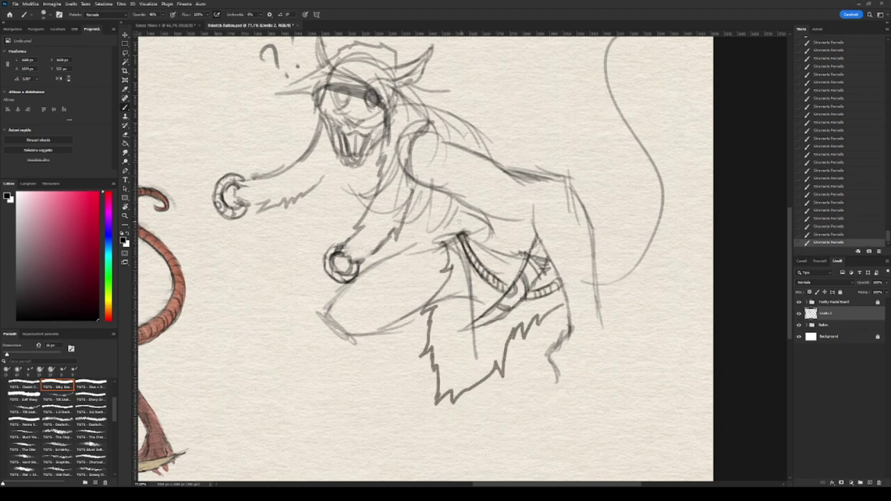
# Add a knuckle near the belt, cloth details, the knee, lower leg and thigh hatching.
pyautogui.moveTo(472, 240); pyautogui.dragTo(493, 229)
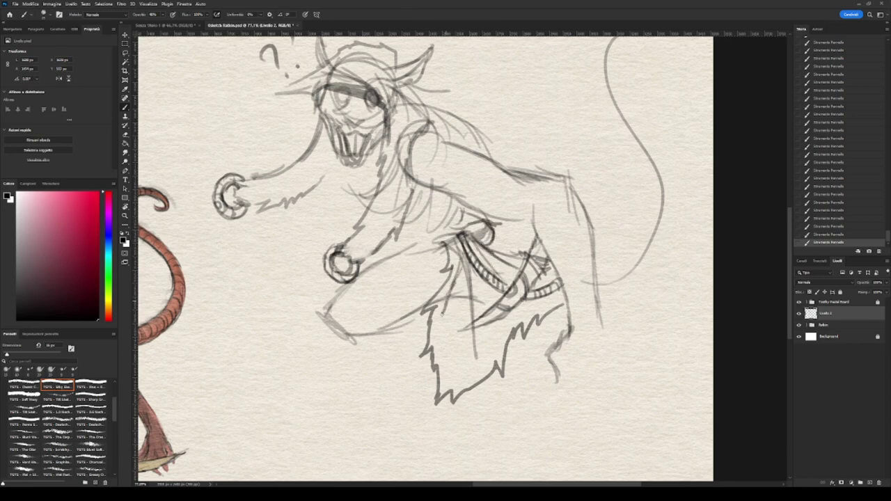
pyautogui.moveTo(440, 313); pyautogui.dragTo(458, 363)
pyautogui.moveTo(478, 330)
pyautogui.mouseDown()
pyautogui.moveTo(456, 370)
pyautogui.moveTo(519, 327)
pyautogui.moveTo(523, 345)
pyautogui.mouseUp()
pyautogui.press('e')
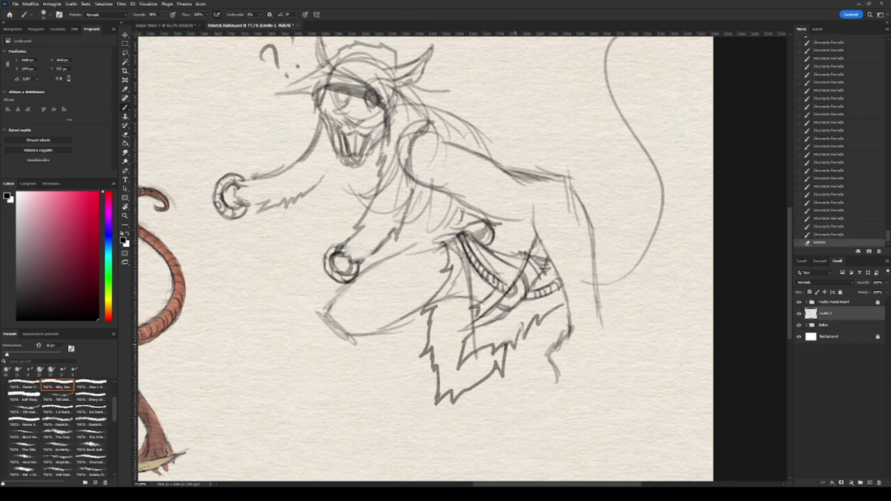
pyautogui.moveTo(327, 314); pyautogui.dragTo(354, 340)
pyautogui.moveTo(359, 277)
pyautogui.mouseDown()
pyautogui.moveTo(323, 317)
pyautogui.moveTo(418, 251)
pyautogui.mouseUp()
pyautogui.moveTo(365, 327); pyautogui.dragTo(401, 317)
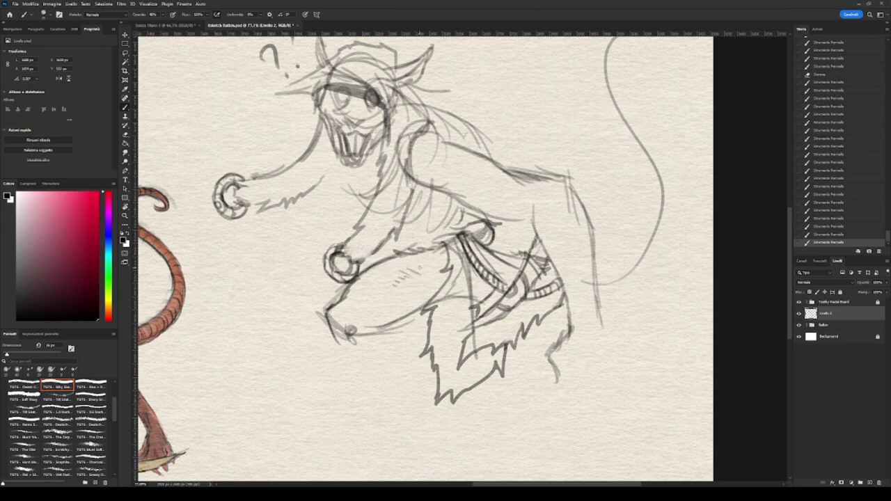
pyautogui.moveTo(445, 254); pyautogui.dragTo(400, 282)
# Darken the back and hindquarter outlines and add hair strokes along the back.
pyautogui.moveTo(416, 185); pyautogui.dragTo(536, 211)
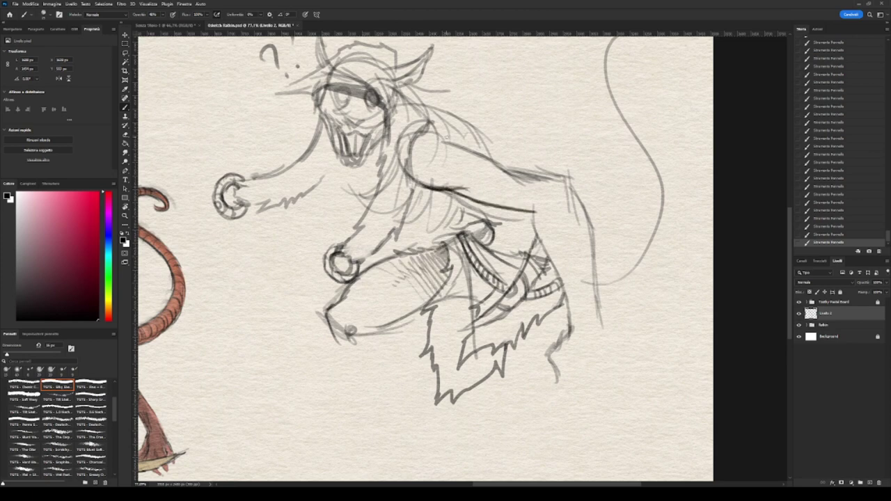
pyautogui.moveTo(446, 148)
pyautogui.mouseDown()
pyautogui.moveTo(519, 181)
pyautogui.moveTo(568, 186)
pyautogui.mouseUp()
pyautogui.moveTo(539, 223); pyautogui.dragTo(570, 348)
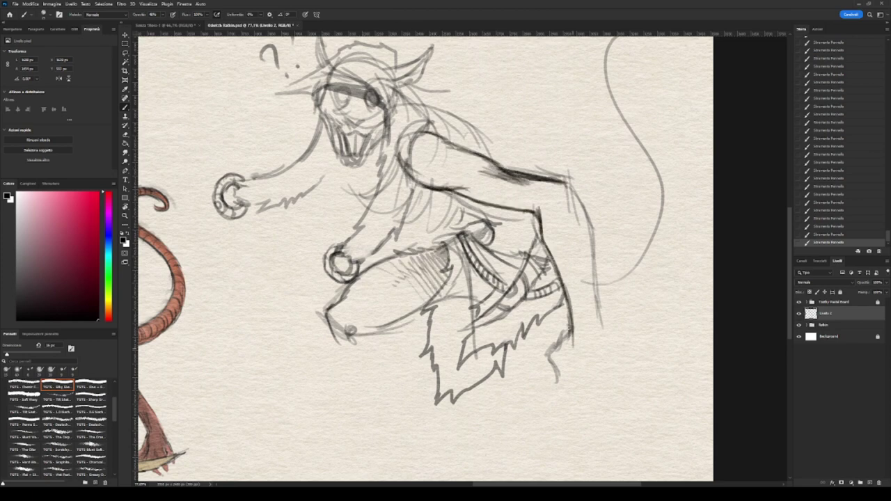
pyautogui.moveTo(487, 244); pyautogui.dragTo(564, 348)
pyautogui.moveTo(651, 43); pyautogui.dragTo(512, 206)
pyautogui.hotkey('ctrl', 'z')
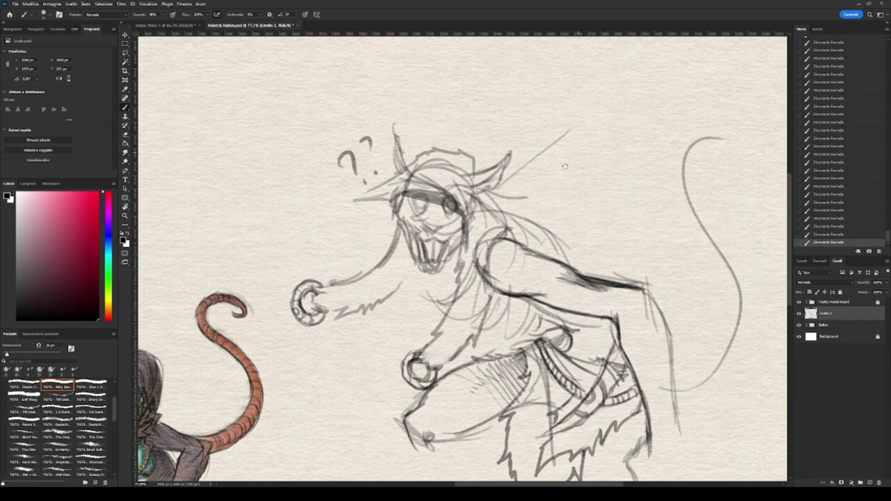
pyautogui.moveTo(496, 110); pyautogui.dragTo(411, 192)
pyautogui.moveTo(418, 313); pyautogui.dragTo(424, 230)
pyautogui.moveTo(448, 188); pyautogui.dragTo(539, 275)
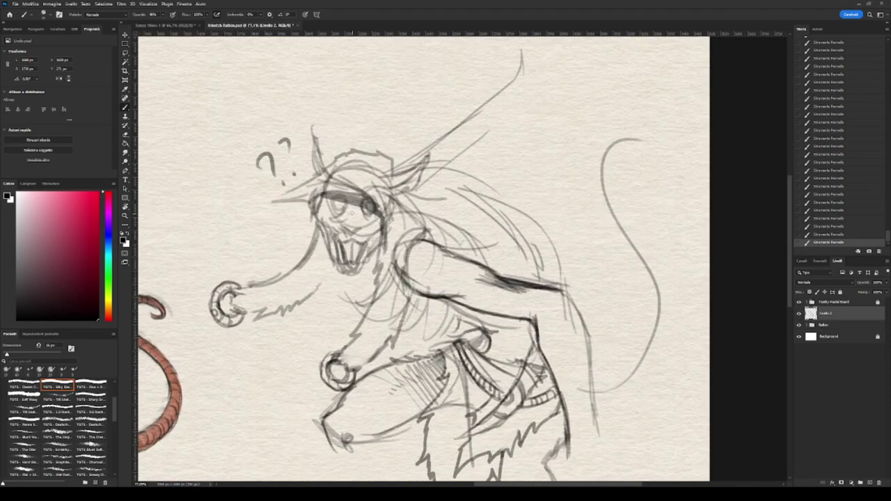
# Erase the sketchy eyes and redraw the nose, upper lip and buck teeth.
pyautogui.press('e')
pyautogui.moveTo(331, 195); pyautogui.dragTo(373, 209)
pyautogui.scroll(3, 316, 199)
pyautogui.moveTo(355, 241); pyautogui.dragTo(386, 264)
pyautogui.moveTo(382, 263)
pyautogui.mouseDown()
pyautogui.moveTo(392, 257)
pyautogui.moveTo(375, 263)
pyautogui.mouseUp()
pyautogui.moveTo(349, 268); pyautogui.dragTo(376, 289)
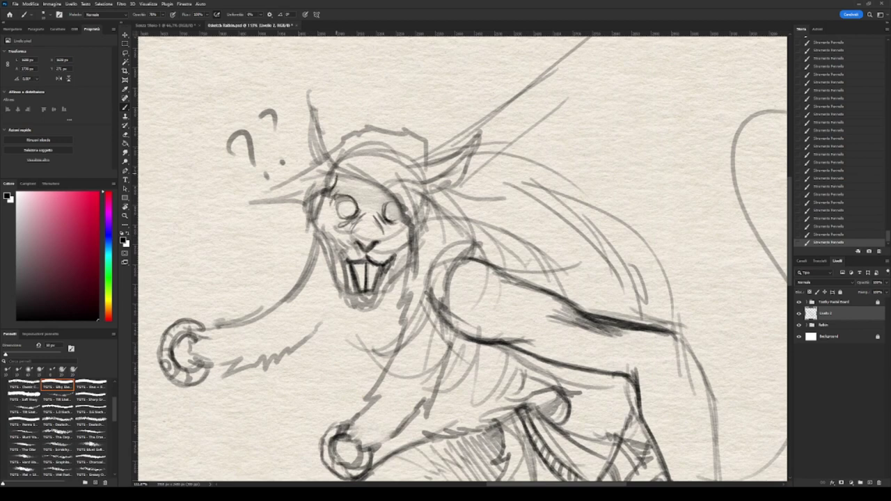
# Darken the left eye outline and redraw the screaming mouth and teeth.
pyautogui.moveTo(346, 201); pyautogui.dragTo(320, 234)
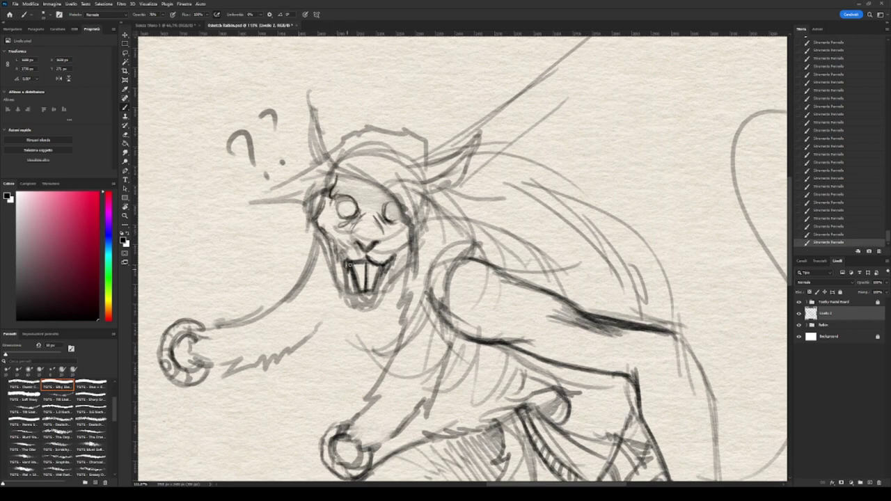
pyautogui.press('e')
pyautogui.moveTo(391, 258)
pyautogui.mouseDown()
pyautogui.moveTo(383, 273)
pyautogui.moveTo(351, 274)
pyautogui.moveTo(381, 265)
pyautogui.mouseUp()
pyautogui.press('b')
pyautogui.moveTo(352, 271)
pyautogui.mouseDown()
pyautogui.moveTo(355, 297)
pyautogui.moveTo(372, 306)
pyautogui.moveTo(351, 295)
pyautogui.moveTo(352, 309)
pyautogui.mouseUp()
pyautogui.moveTo(403, 268); pyautogui.dragTo(394, 287)
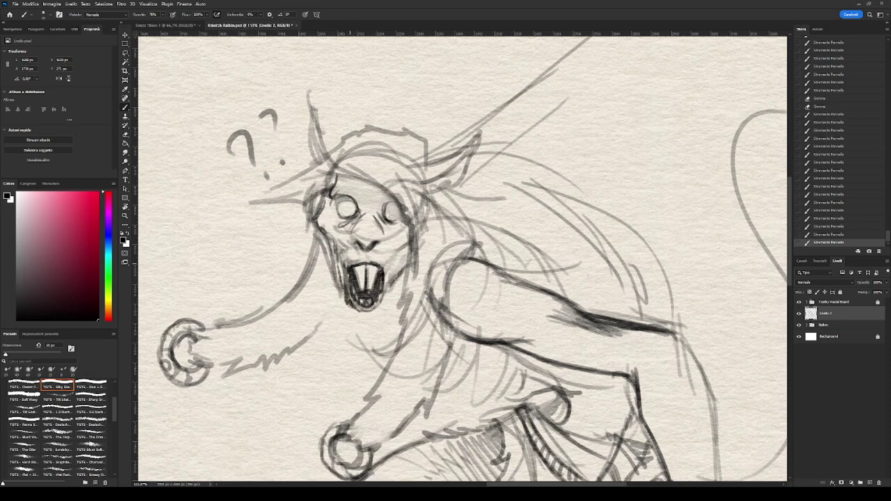
# Add whiskers and cheek strokes on both sides of the face.
pyautogui.moveTo(348, 256)
pyautogui.mouseDown()
pyautogui.moveTo(298, 272)
pyautogui.moveTo(290, 248)
pyautogui.mouseUp()
pyautogui.hotkey('ctrl', 'z')
pyautogui.moveTo(350, 264); pyautogui.dragTo(311, 262)
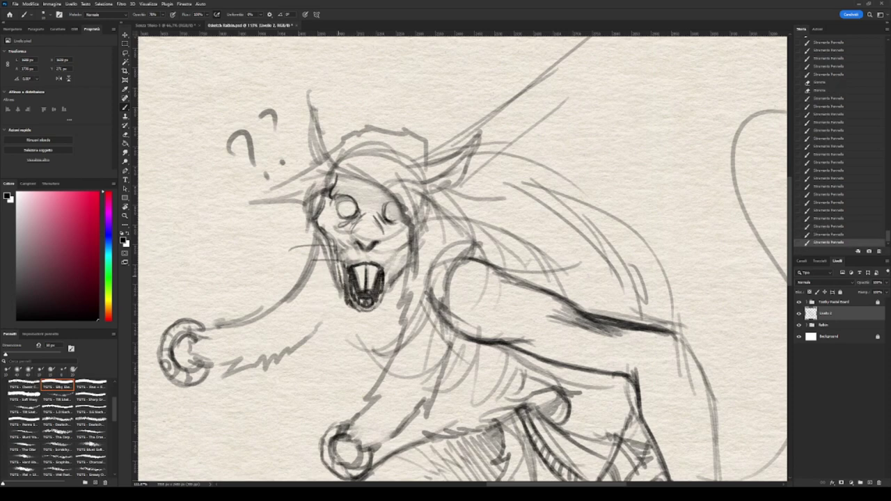
pyautogui.hotkey('ctrl', 'z')
pyautogui.moveTo(316, 226); pyautogui.dragTo(286, 224)
pyautogui.moveTo(410, 240); pyautogui.dragTo(389, 252)
pyautogui.moveTo(416, 261); pyautogui.dragTo(387, 280)
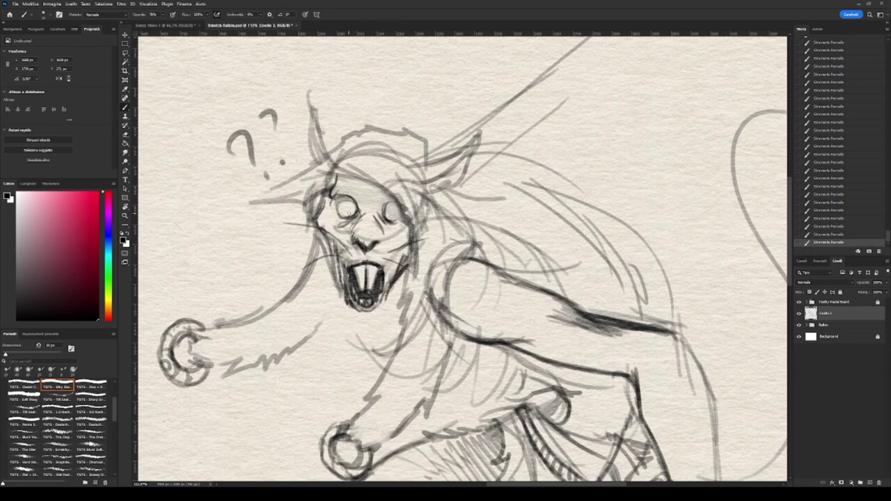
# Draw a dark brow over the eye and thicken it into a double headband line.
pyautogui.moveTo(390, 209); pyautogui.dragTo(406, 320)
pyautogui.press('e')
pyautogui.moveTo(397, 188); pyautogui.dragTo(414, 292)
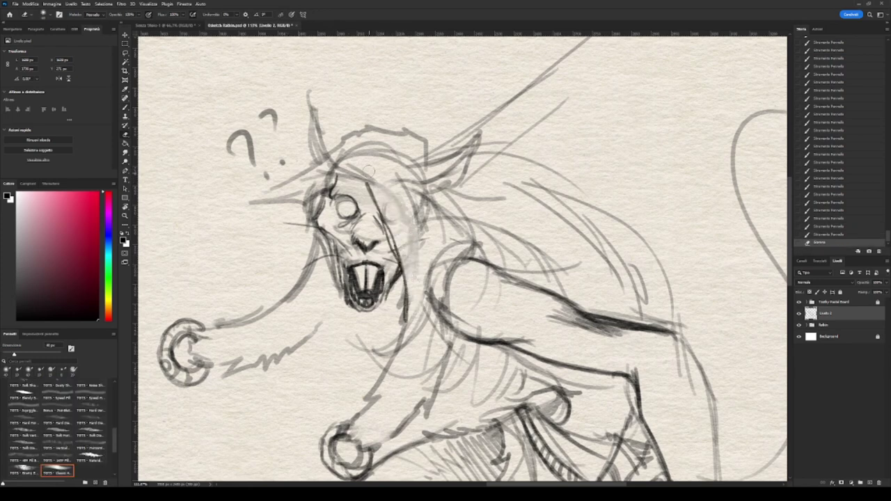
pyautogui.press('b')
pyautogui.moveTo(330, 174)
pyautogui.mouseDown()
pyautogui.moveTo(417, 203)
pyautogui.moveTo(348, 193)
pyautogui.moveTo(381, 204)
pyautogui.moveTo(426, 196)
pyautogui.mouseUp()
pyautogui.moveTo(365, 206); pyautogui.dragTo(435, 202)
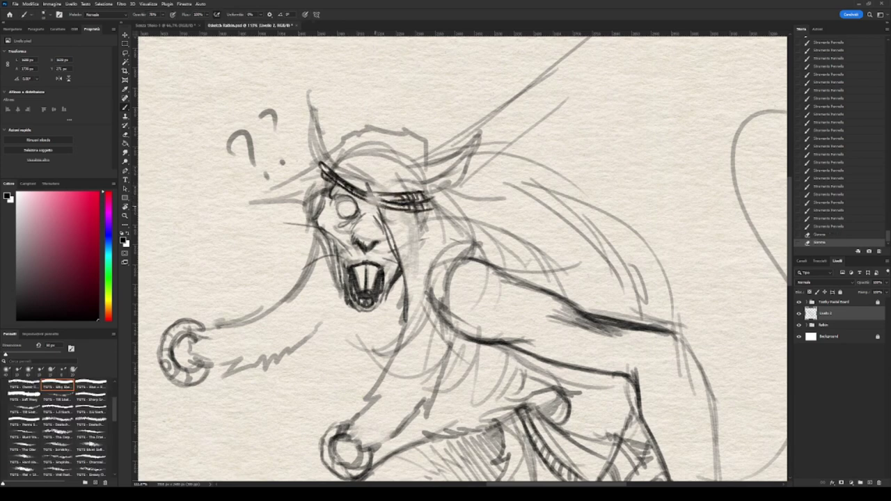
# Darken the face side and neck, and add bold lines along the shoulder and arm.
pyautogui.moveTo(361, 190)
pyautogui.mouseDown()
pyautogui.moveTo(394, 206)
pyautogui.moveTo(400, 243)
pyautogui.mouseUp()
pyautogui.moveTo(391, 210); pyautogui.dragTo(411, 242)
pyautogui.moveTo(404, 290)
pyautogui.mouseDown()
pyautogui.moveTo(408, 334)
pyautogui.moveTo(490, 200)
pyautogui.mouseUp()
pyautogui.moveTo(432, 261); pyautogui.dragTo(389, 321)
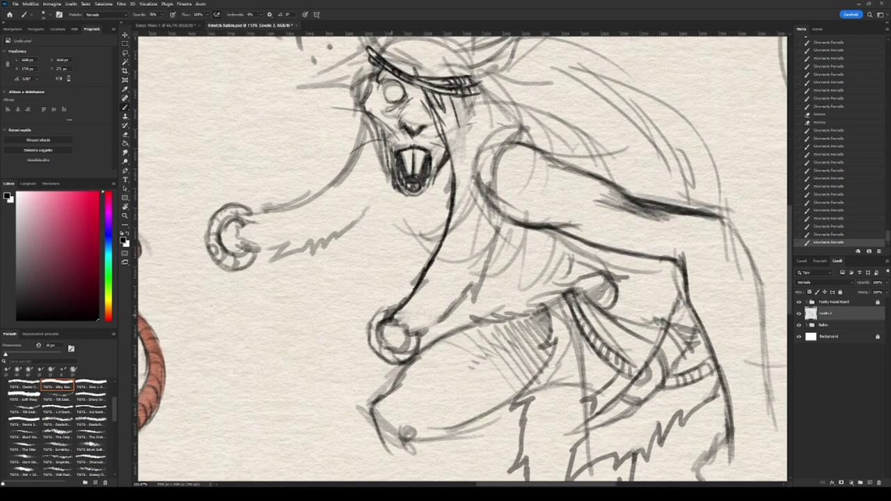
pyautogui.moveTo(477, 258); pyautogui.dragTo(428, 325)
pyautogui.moveTo(494, 213); pyautogui.dragTo(474, 298)
pyautogui.moveTo(487, 209)
pyautogui.mouseDown()
pyautogui.moveTo(471, 290)
pyautogui.moveTo(456, 301)
pyautogui.mouseUp()
pyautogui.moveTo(445, 265); pyautogui.dragTo(511, 281)
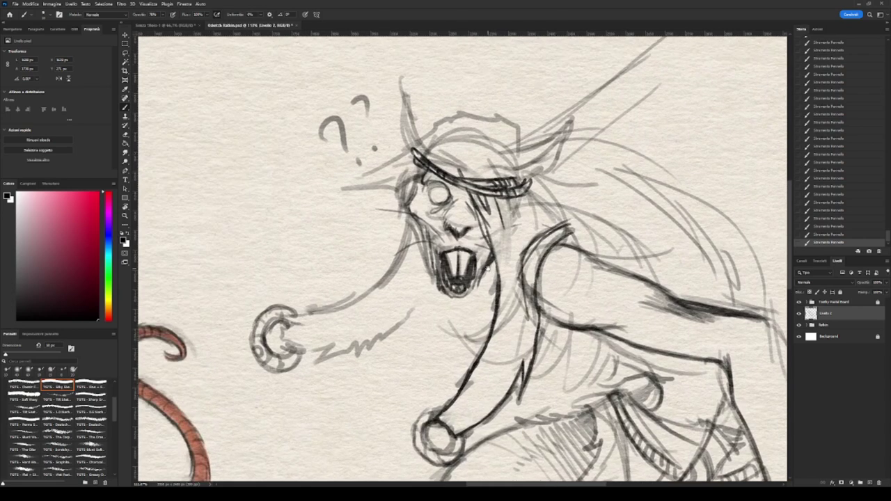
# Outline a hat on the head and redraw the outstretched arm toward the hand.
pyautogui.moveTo(434, 188)
pyautogui.mouseDown()
pyautogui.moveTo(445, 202)
pyautogui.moveTo(457, 199)
pyautogui.mouseUp()
pyautogui.moveTo(426, 202); pyautogui.dragTo(389, 236)
pyautogui.moveTo(390, 189)
pyautogui.mouseDown()
pyautogui.moveTo(423, 146)
pyautogui.moveTo(487, 167)
pyautogui.mouseUp()
pyautogui.moveTo(400, 209); pyautogui.dragTo(451, 173)
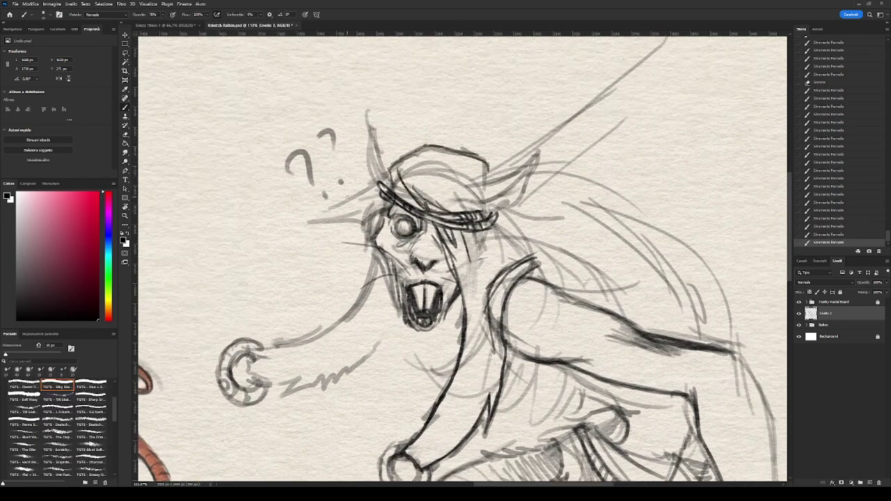
pyautogui.moveTo(376, 196); pyautogui.dragTo(285, 343)
pyautogui.moveTo(418, 279); pyautogui.dragTo(476, 231)
# Add fur strokes along the forearm and near the hand.
pyautogui.moveTo(324, 340); pyautogui.dragTo(376, 316)
pyautogui.moveTo(349, 330); pyautogui.dragTo(458, 253)
pyautogui.moveTo(348, 345); pyautogui.dragTo(405, 299)
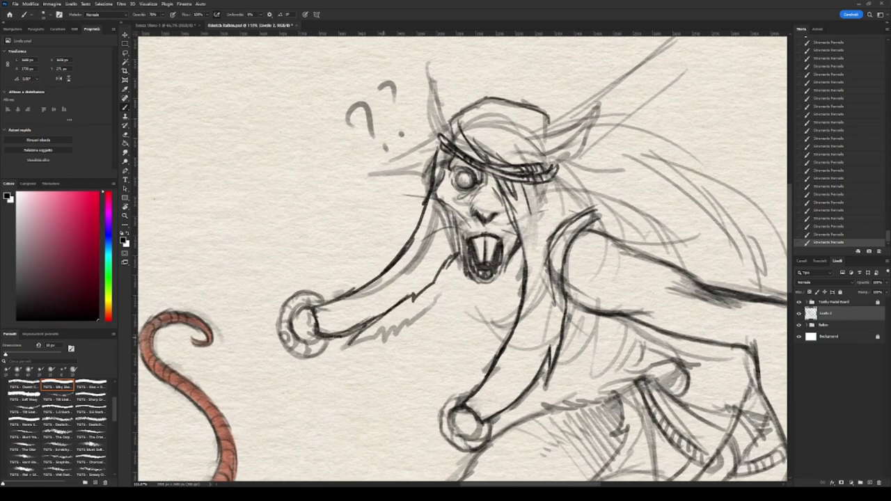
pyautogui.moveTo(487, 278); pyautogui.dragTo(355, 212)
# Redraw the torso with a belt line across the waist and a refined hip outline.
pyautogui.moveTo(540, 282)
pyautogui.mouseDown()
pyautogui.moveTo(547, 310)
pyautogui.moveTo(567, 317)
pyautogui.mouseUp()
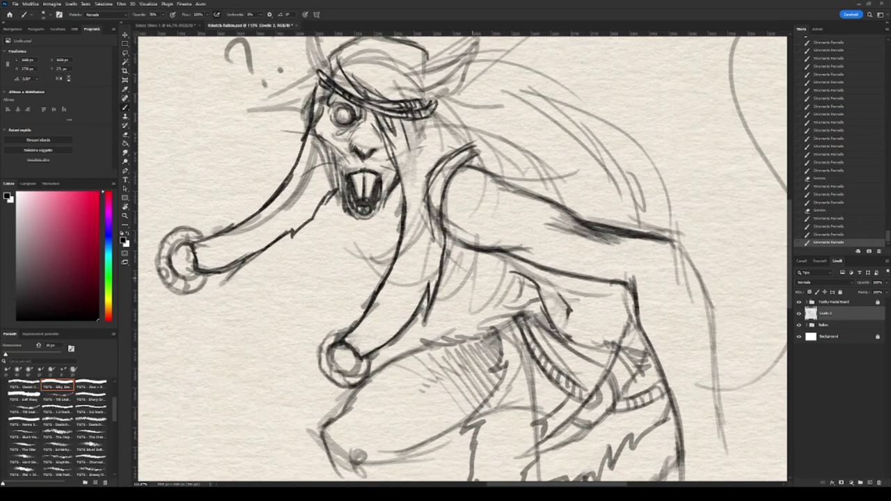
pyautogui.moveTo(445, 273); pyautogui.dragTo(490, 300)
pyautogui.moveTo(439, 291); pyautogui.dragTo(536, 298)
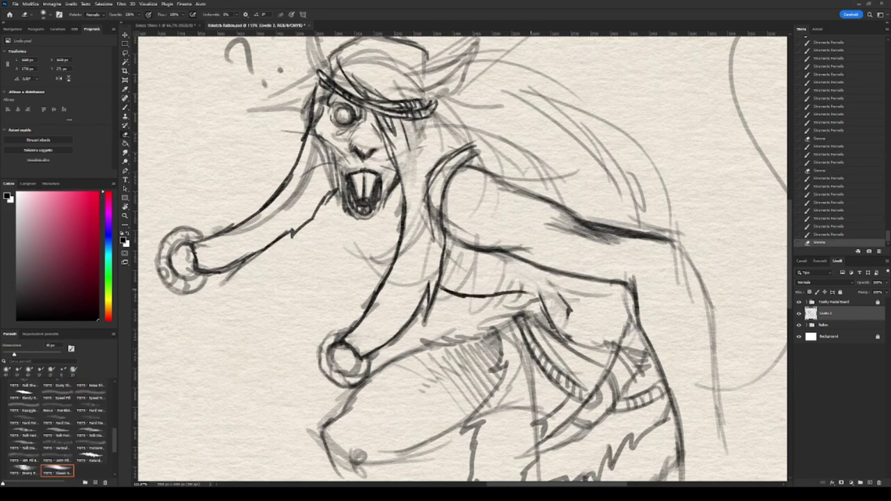
pyautogui.moveTo(550, 340); pyautogui.dragTo(604, 348)
pyautogui.moveTo(537, 285); pyautogui.dragTo(593, 282)
pyautogui.moveTo(400, 202); pyautogui.dragTo(394, 230)
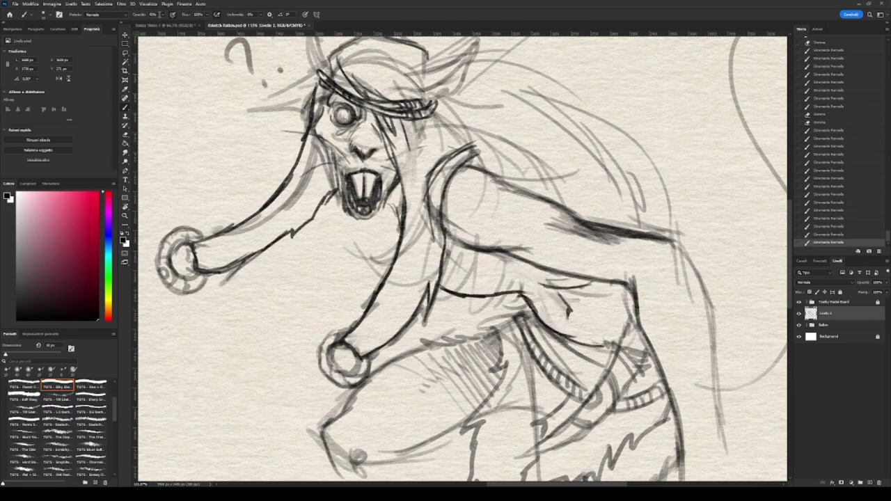
# Hatch shading across the shoulder and upper arm.
pyautogui.moveTo(446, 244)
pyautogui.mouseDown()
pyautogui.moveTo(476, 212)
pyautogui.moveTo(512, 213)
pyautogui.mouseUp()
pyautogui.moveTo(491, 249); pyautogui.dragTo(533, 213)
pyautogui.moveTo(449, 237); pyautogui.dragTo(483, 203)
pyautogui.moveTo(465, 237); pyautogui.dragTo(502, 206)
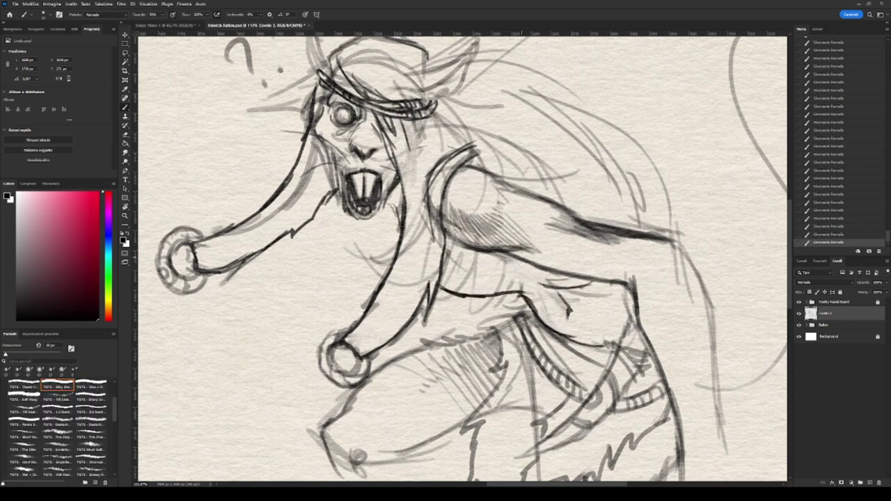
pyautogui.moveTo(543, 279); pyautogui.dragTo(630, 237)
pyautogui.moveTo(390, 265); pyautogui.dragTo(438, 330)
# Try hair strokes beside the face, then undo them.
pyautogui.moveTo(445, 185)
pyautogui.mouseDown()
pyautogui.moveTo(437, 219)
pyautogui.moveTo(460, 275)
pyautogui.mouseUp()
pyautogui.moveTo(487, 160); pyautogui.dragTo(480, 240)
pyautogui.moveTo(515, 158); pyautogui.dragTo(490, 229)
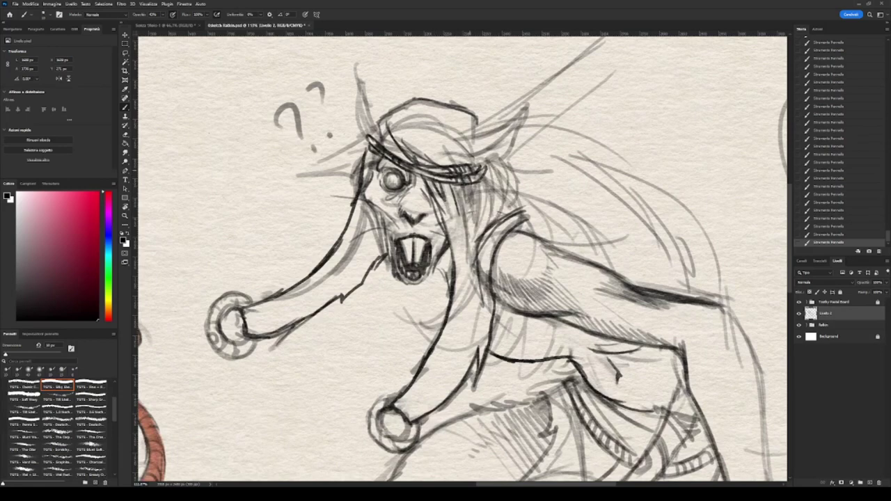
pyautogui.hotkey('ctrl', 'z')
pyautogui.hotkey('ctrl', 'shift', 'z')
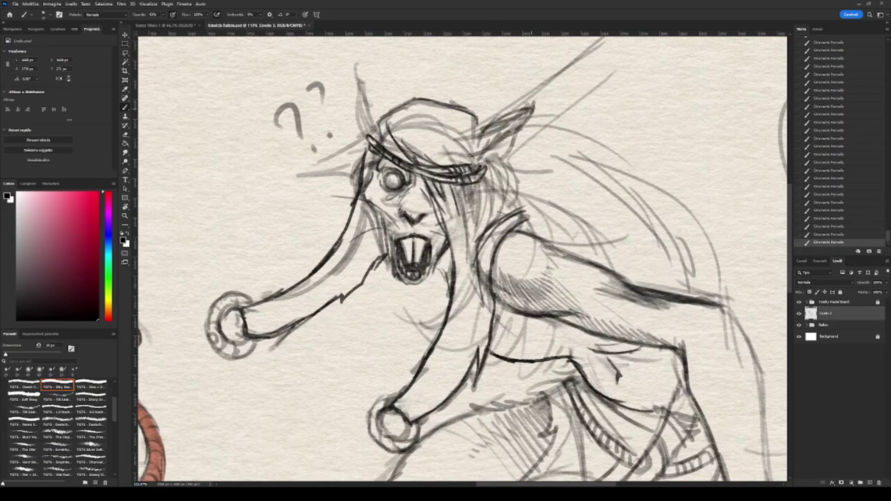
pyautogui.hotkey('ctrl', 'z')
pyautogui.hotkey('ctrl', 'z')
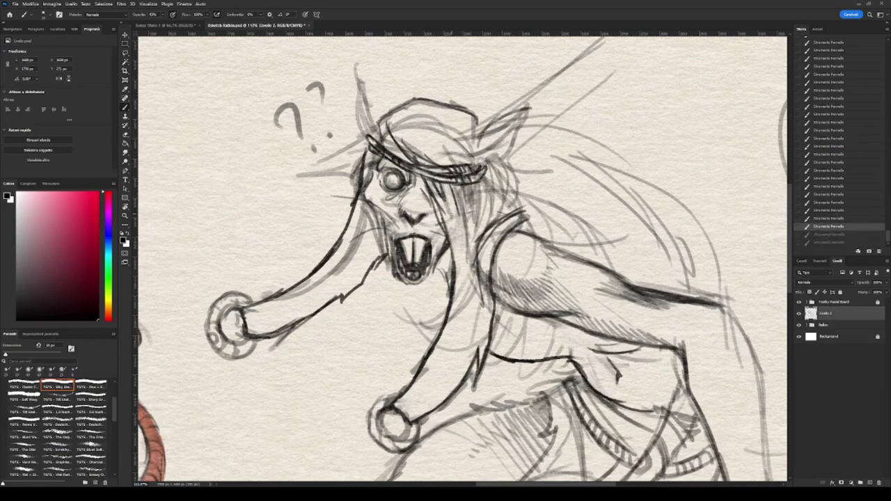
# Draw a horn and an ear on the head and erase stray hat and hair strokes.
pyautogui.moveTo(356, 67); pyautogui.dragTo(375, 128)
pyautogui.moveTo(532, 103)
pyautogui.mouseDown()
pyautogui.moveTo(481, 150)
pyautogui.moveTo(487, 165)
pyautogui.moveTo(488, 150)
pyautogui.moveTo(481, 154)
pyautogui.mouseUp()
pyautogui.press('e')
pyautogui.moveTo(515, 129)
pyautogui.mouseDown()
pyautogui.moveTo(473, 155)
pyautogui.moveTo(414, 124)
pyautogui.moveTo(404, 167)
pyautogui.mouseUp()
pyautogui.press('b')
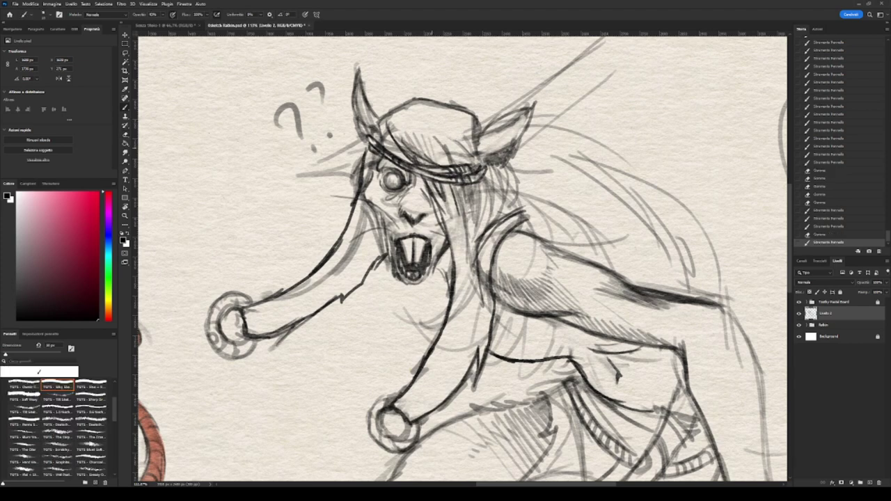
# Hatch shading across the hat and darken the hair edge and shoulder line.
pyautogui.moveTo(460, 115); pyautogui.dragTo(446, 167)
pyautogui.moveTo(497, 136); pyautogui.dragTo(480, 157)
pyautogui.moveTo(529, 118)
pyautogui.mouseDown()
pyautogui.moveTo(501, 171)
pyautogui.moveTo(499, 196)
pyautogui.mouseUp()
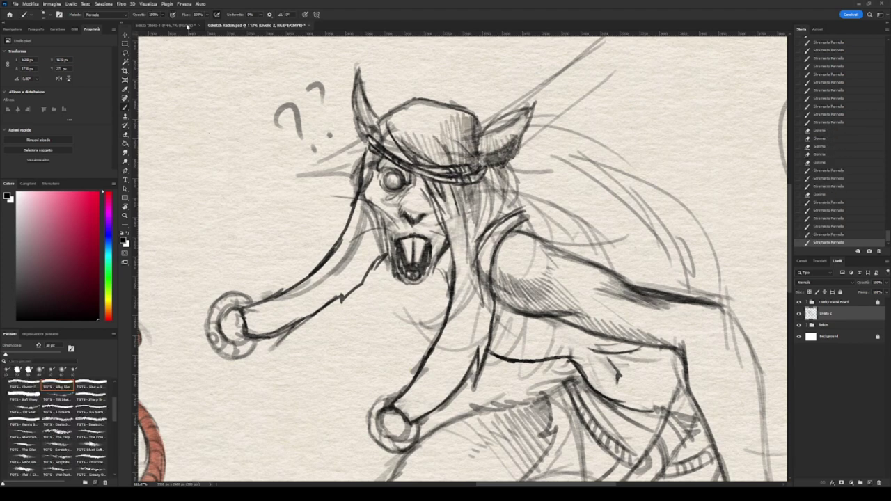
pyautogui.moveTo(517, 163); pyautogui.dragTo(505, 219)
pyautogui.moveTo(508, 221); pyautogui.dragTo(560, 248)
# Try extra strokes around the hair and shoulder, then undo them.
pyautogui.scroll(-3, 445, 131)
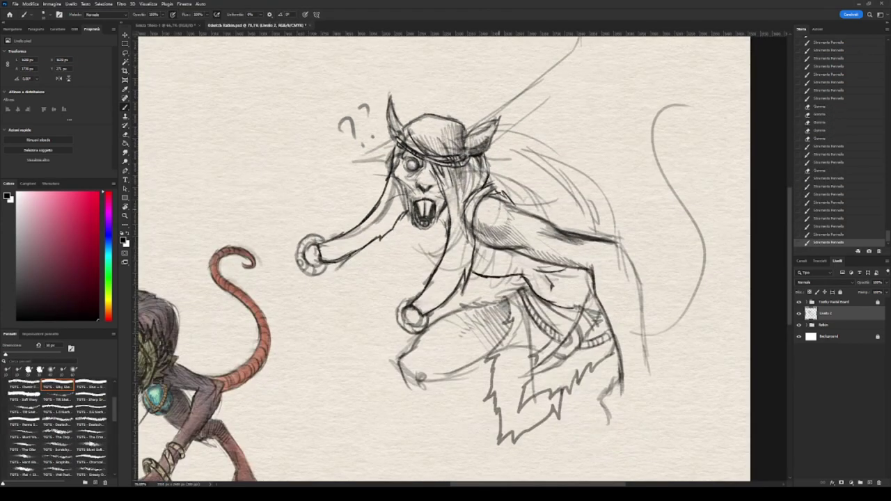
pyautogui.moveTo(500, 159); pyautogui.dragTo(598, 306)
pyautogui.moveTo(599, 98); pyautogui.dragTo(495, 171)
pyautogui.hotkey('ctrl', 'z')
pyautogui.hotkey('ctrl', 'z')
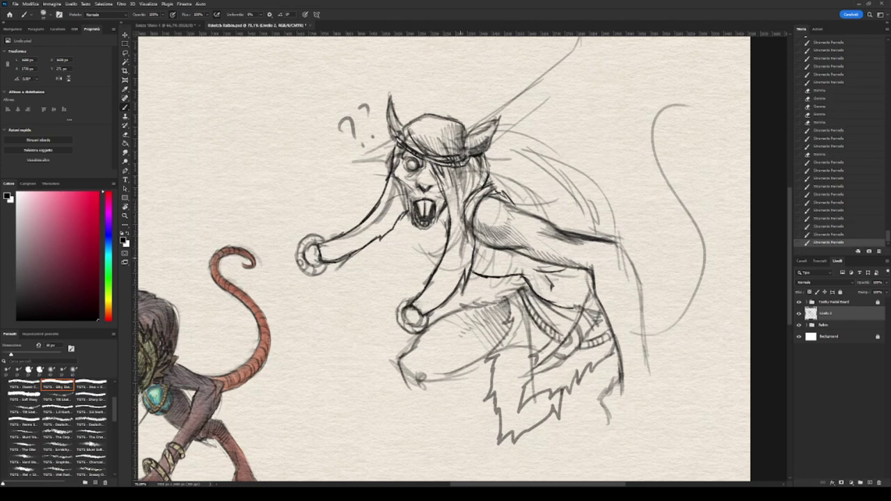
# Lightly sketch a weapon by the raised hand at 40% opacity, then undo it.
pyautogui.press('4')
pyautogui.moveTo(360, 179); pyautogui.dragTo(277, 255)
pyautogui.moveTo(276, 281); pyautogui.dragTo(309, 299)
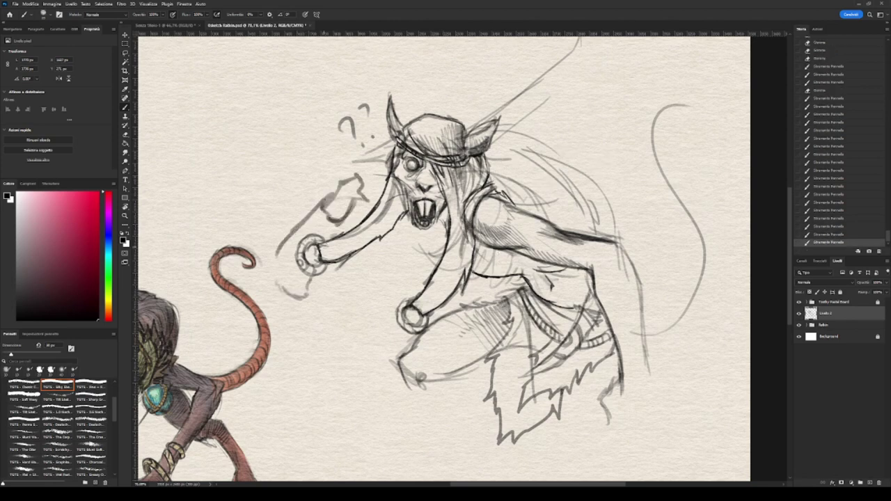
pyautogui.moveTo(338, 213)
pyautogui.mouseDown()
pyautogui.moveTo(315, 290)
pyautogui.moveTo(419, 234)
pyautogui.mouseUp()
pyautogui.hotkey('ctrl', 'z')
pyautogui.hotkey('ctrl', 'z')
pyautogui.hotkey('ctrl', 'z')
# Sketch a long light weapon shape at lower right and dark strokes around the legs and boot.
pyautogui.scroll(-3, 459, 258)
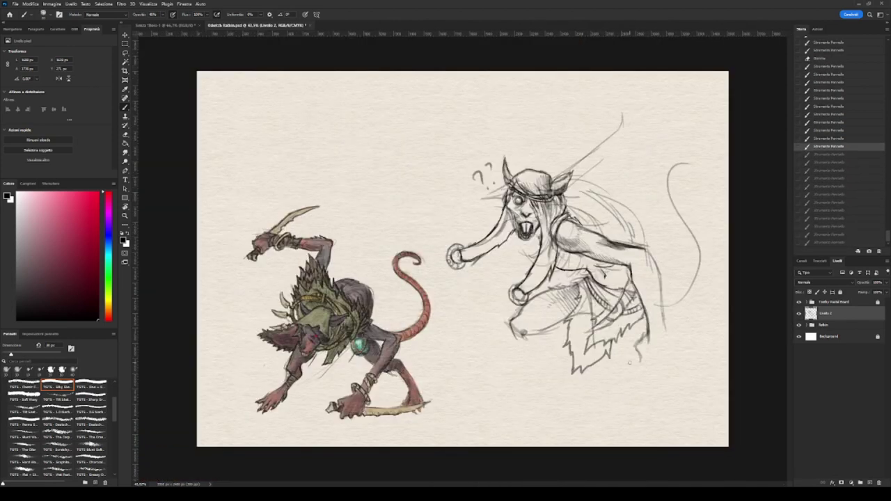
pyautogui.moveTo(658, 352); pyautogui.dragTo(473, 414)
pyautogui.moveTo(540, 428); pyautogui.dragTo(685, 348)
pyautogui.moveTo(653, 343)
pyautogui.mouseDown()
pyautogui.moveTo(642, 375)
pyautogui.moveTo(658, 345)
pyautogui.mouseUp()
pyautogui.moveTo(658, 313); pyautogui.dragTo(669, 372)
pyautogui.moveTo(675, 300); pyautogui.dragTo(665, 366)
pyautogui.moveTo(640, 330)
pyautogui.mouseDown()
pyautogui.moveTo(669, 314)
pyautogui.moveTo(668, 294)
pyautogui.mouseUp()
pyautogui.moveTo(647, 247); pyautogui.dragTo(660, 291)
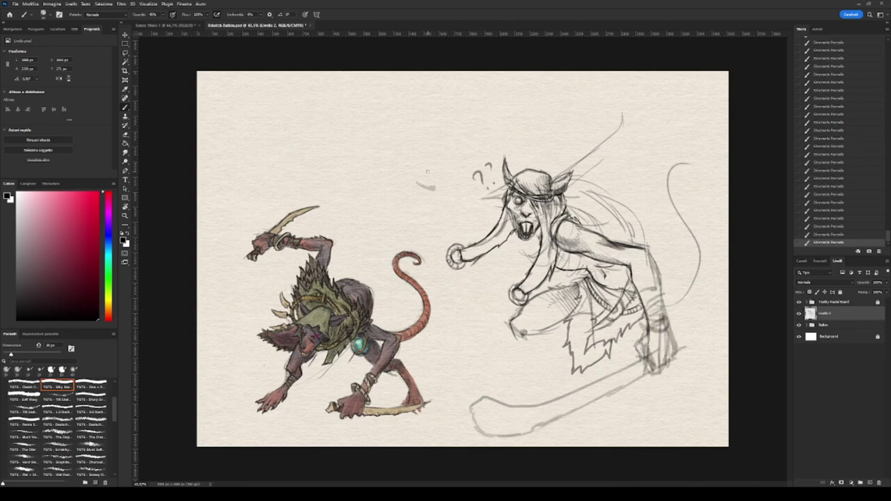
# Erase the question marks beside the head and add light strokes above it.
pyautogui.press('e')
pyautogui.moveTo(473, 172); pyautogui.dragTo(494, 180)
pyautogui.press('b')
pyautogui.moveTo(418, 185); pyautogui.dragTo(518, 138)
pyautogui.moveTo(449, 187)
pyautogui.mouseDown()
pyautogui.moveTo(504, 164)
pyautogui.moveTo(549, 174)
pyautogui.mouseUp()
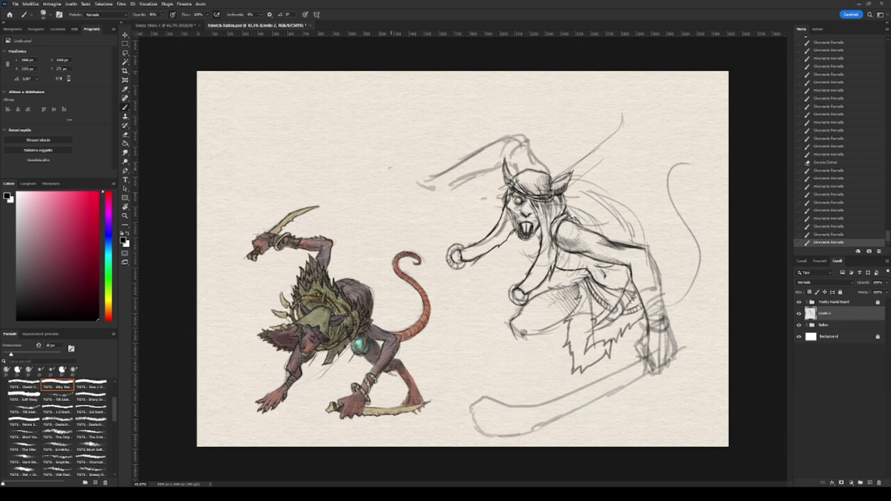
# Sketch the clawed fingers and forearm of the reaching hand, plus dark strokes on the figure.
pyautogui.moveTo(401, 187); pyautogui.dragTo(432, 182)
pyautogui.moveTo(417, 186); pyautogui.dragTo(394, 210)
pyautogui.moveTo(445, 201); pyautogui.dragTo(433, 228)
pyautogui.moveTo(412, 182)
pyautogui.mouseDown()
pyautogui.moveTo(425, 178)
pyautogui.moveTo(392, 210)
pyautogui.mouseUp()
pyautogui.moveTo(430, 190); pyautogui.dragTo(409, 219)
pyautogui.moveTo(449, 173); pyautogui.dragTo(428, 194)
pyautogui.moveTo(471, 153); pyautogui.dragTo(438, 194)
pyautogui.moveTo(589, 176); pyautogui.dragTo(567, 227)
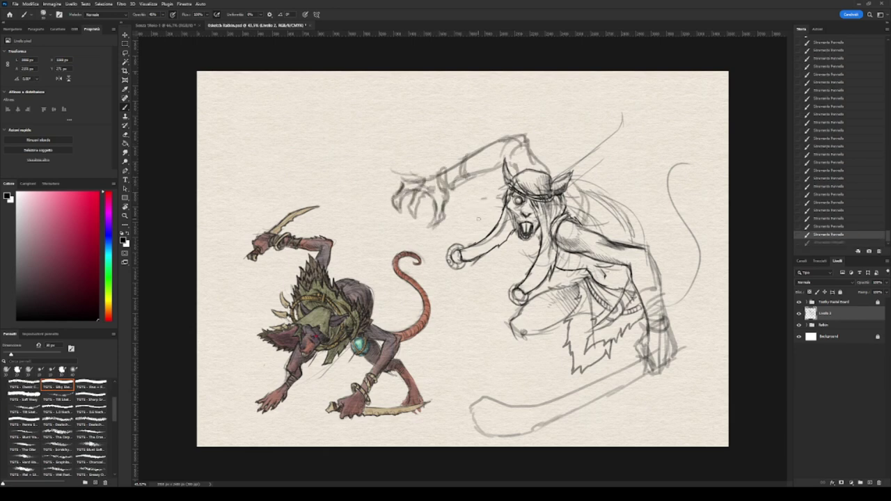
pyautogui.moveTo(500, 191); pyautogui.dragTo(507, 213)
# Switch to a shading brush at a new opacity and shade the torso grey.
pyautogui.scroll(-5, 59, 432)
pyautogui.click(91, 472)
pyautogui.moveTo(554, 250)
pyautogui.mouseDown()
pyautogui.moveTo(563, 269)
pyautogui.moveTo(604, 270)
pyautogui.moveTo(629, 290)
pyautogui.moveTo(602, 266)
pyautogui.mouseUp()
pyautogui.press('.')
pyautogui.moveTo(605, 263); pyautogui.dragTo(630, 289)
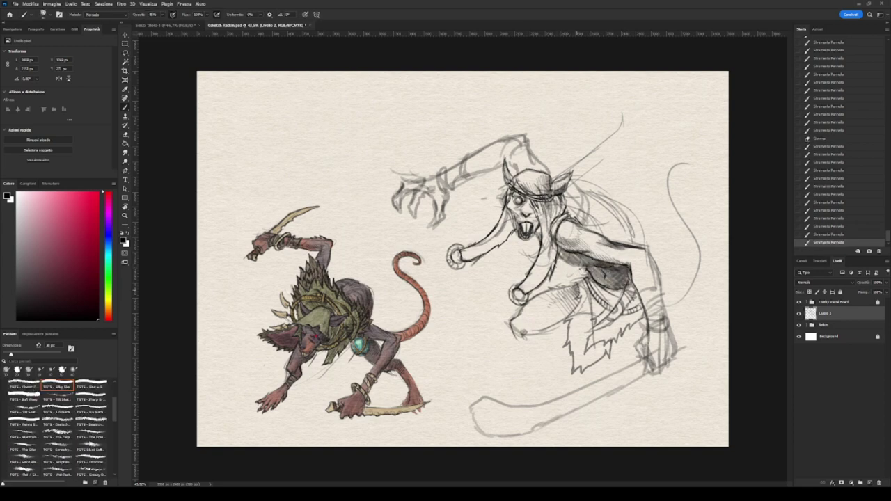
pyautogui.moveTo(536, 297); pyautogui.dragTo(582, 322)
# Shrink the large figure and shift it left with Free Transform, then outline the lower leg and knee.
pyautogui.hotkey('ctrl', 't')
pyautogui.moveTo(702, 439); pyautogui.dragTo(667, 425)
pyautogui.press('Return')
pyautogui.moveTo(493, 327); pyautogui.dragTo(521, 351)
pyautogui.moveTo(511, 343)
pyautogui.mouseDown()
pyautogui.moveTo(523, 381)
pyautogui.moveTo(514, 390)
pyautogui.mouseUp()
pyautogui.moveTo(518, 320); pyautogui.dragTo(536, 367)
# Draw long hair flowing from the helmet and sketch swooping strokes along the tail curve.
pyautogui.moveTo(557, 188); pyautogui.dragTo(600, 237)
pyautogui.moveTo(540, 181); pyautogui.dragTo(562, 224)
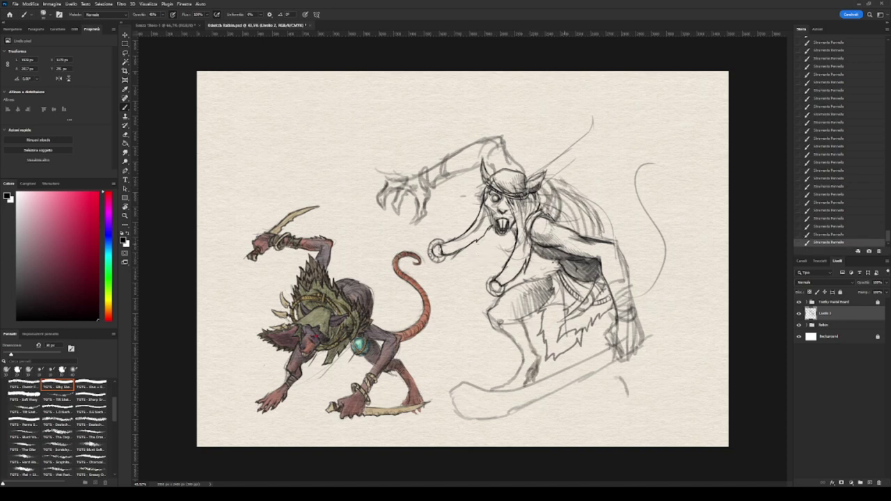
pyautogui.moveTo(421, 278); pyautogui.dragTo(556, 348)
pyautogui.scroll(-3, 59, 425)
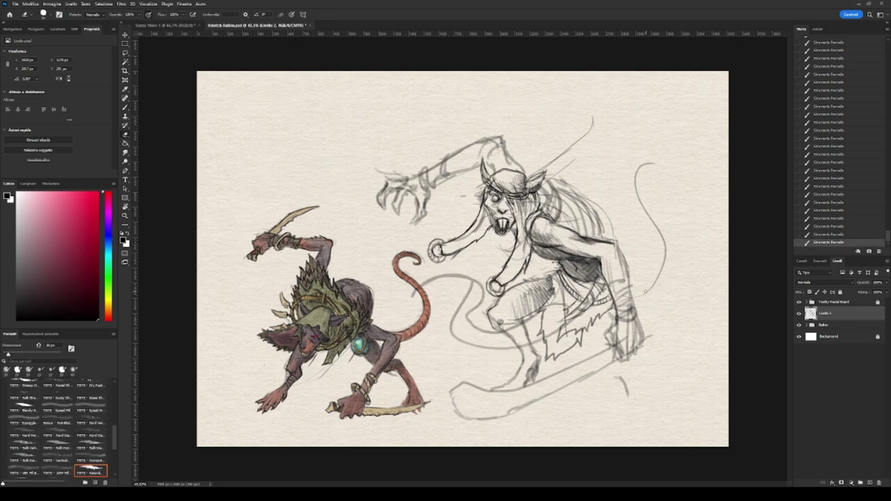
pyautogui.press('l')
pyautogui.click(58, 386)
pyautogui.moveTo(462, 281); pyautogui.dragTo(498, 336)
pyautogui.moveTo(459, 288); pyautogui.dragTo(512, 352)
pyautogui.moveTo(429, 275); pyautogui.dragTo(519, 354)
# Lighten the tail strokes with the Eraser and add strokes near the torso.
pyautogui.press('e')
pyautogui.moveTo(452, 295); pyautogui.dragTo(459, 338)
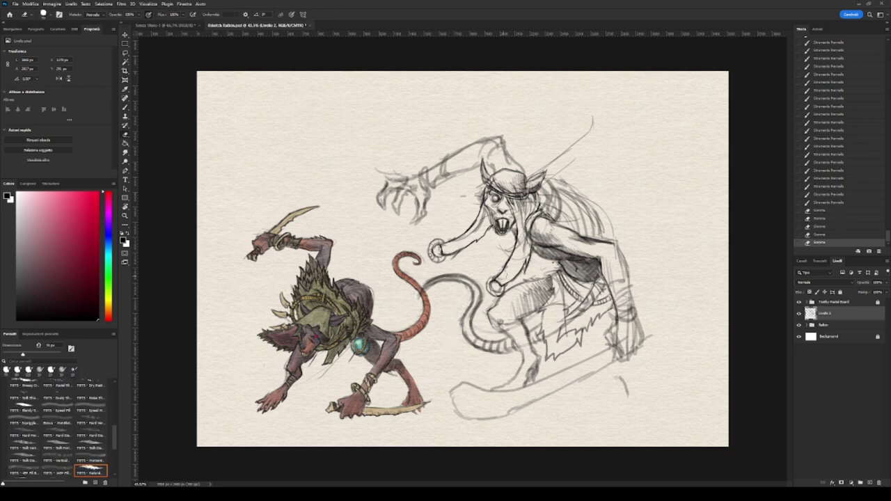
pyautogui.moveTo(415, 270); pyautogui.dragTo(423, 296)
pyautogui.press('b')
pyautogui.moveTo(517, 282); pyautogui.dragTo(529, 201)
pyautogui.moveTo(486, 206); pyautogui.dragTo(480, 245)
# Sketch and hatch the hair, back and cape.
pyautogui.moveTo(526, 216)
pyautogui.mouseDown()
pyautogui.moveTo(553, 189)
pyautogui.moveTo(616, 241)
pyautogui.mouseUp()
pyautogui.moveTo(604, 192); pyautogui.dragTo(609, 221)
pyautogui.moveTo(554, 185); pyautogui.dragTo(589, 181)
pyautogui.moveTo(558, 229)
pyautogui.mouseDown()
pyautogui.moveTo(585, 195)
pyautogui.moveTo(609, 191)
pyautogui.mouseUp()
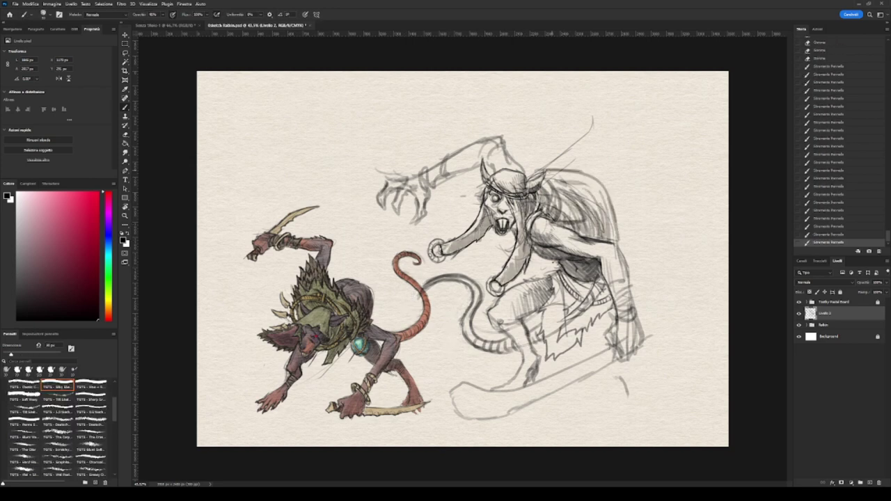
pyautogui.moveTo(548, 187); pyautogui.dragTo(588, 170)
# With the soft 40% opacity pencil, redraw the hair strand and darken the hair, shoulder and back.
pyautogui.scroll(3, 58, 425)
pyautogui.click(58, 382)
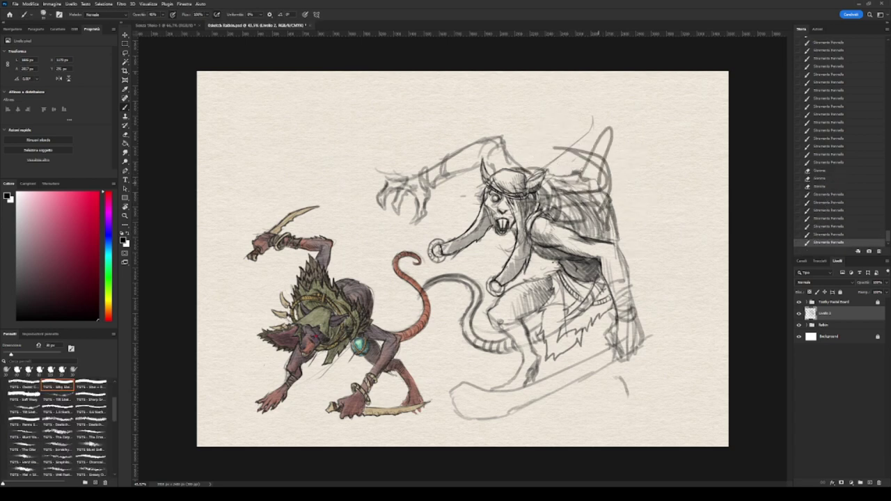
pyautogui.moveTo(592, 125); pyautogui.dragTo(546, 167)
pyautogui.moveTo(557, 229); pyautogui.dragTo(598, 184)
pyautogui.moveTo(533, 220)
pyautogui.mouseDown()
pyautogui.moveTo(546, 243)
pyautogui.moveTo(609, 293)
pyautogui.mouseUp()
# Shade the lower garment and the figure's left leg in dark grey.
pyautogui.moveTo(616, 261); pyautogui.dragTo(606, 334)
pyautogui.moveTo(598, 285); pyautogui.dragTo(570, 337)
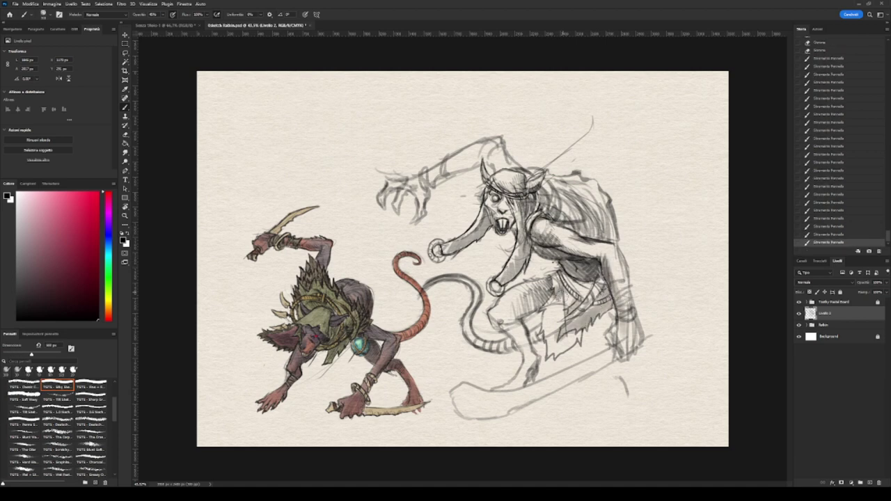
pyautogui.moveTo(557, 292); pyautogui.dragTo(563, 355)
pyautogui.moveTo(585, 272); pyautogui.dragTo(557, 348)
pyautogui.moveTo(560, 296); pyautogui.dragTo(557, 352)
pyautogui.moveTo(542, 301)
pyautogui.mouseDown()
pyautogui.moveTo(500, 344)
pyautogui.moveTo(511, 388)
pyautogui.mouseUp()
# Outline the right leg with a smaller brush, undoing one unwanted stroke.
pyautogui.press('[')
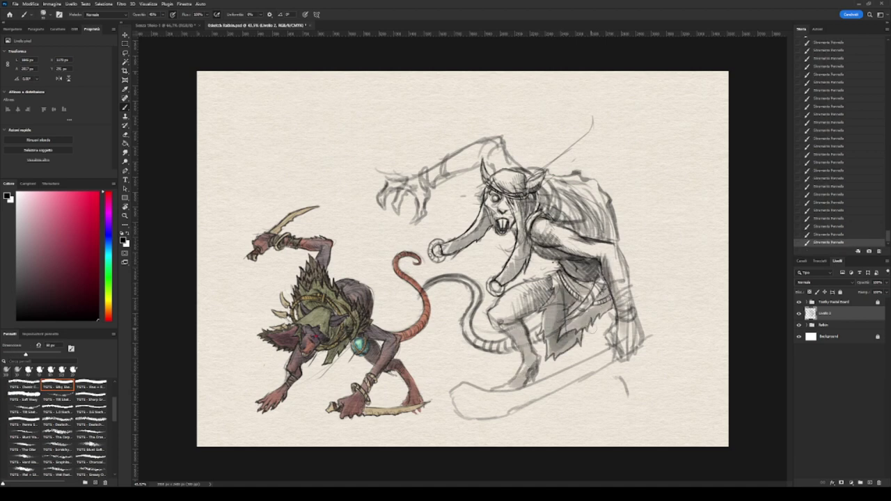
pyautogui.moveTo(613, 312); pyautogui.dragTo(557, 373)
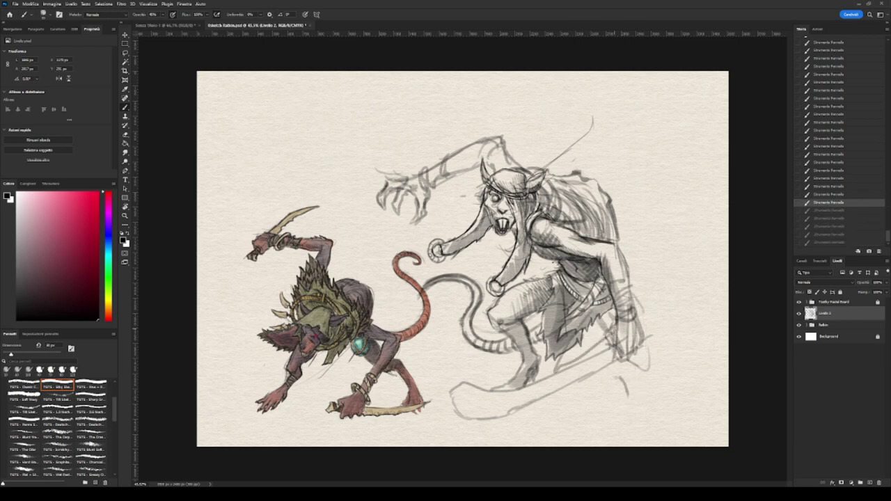
pyautogui.hotkey('ctrl', 'z')
pyautogui.moveTo(651, 336); pyautogui.dragTo(630, 373)
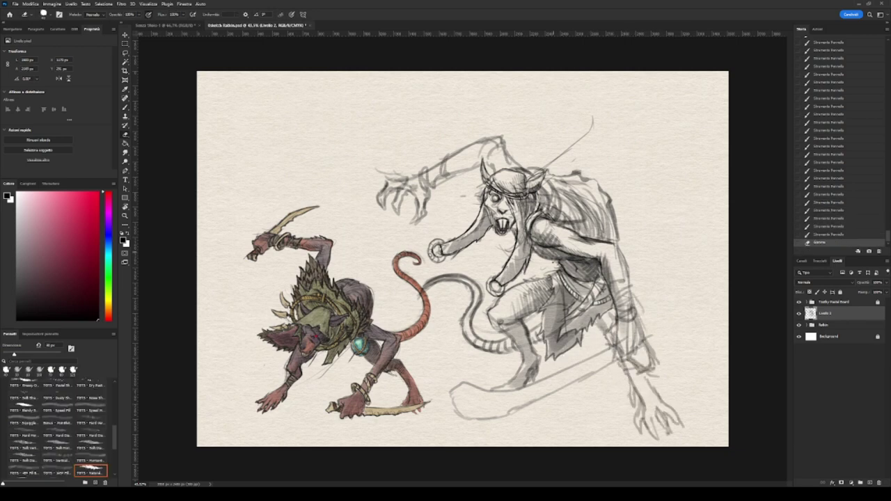
# Add a dark stroke on the face and hatch the hair to its right.
pyautogui.scroll(3, 501, 228)
pyautogui.moveTo(518, 189); pyautogui.dragTo(503, 218)
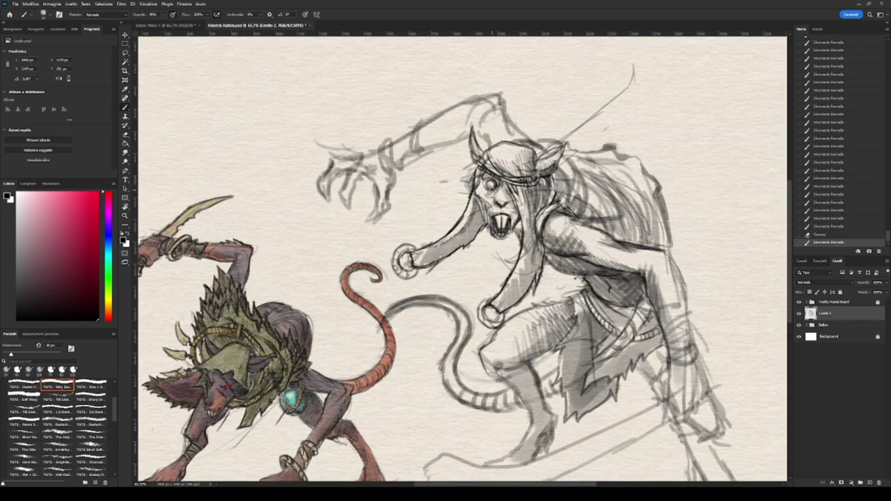
pyautogui.moveTo(547, 178); pyautogui.dragTo(545, 211)
pyautogui.moveTo(561, 171); pyautogui.dragTo(559, 210)
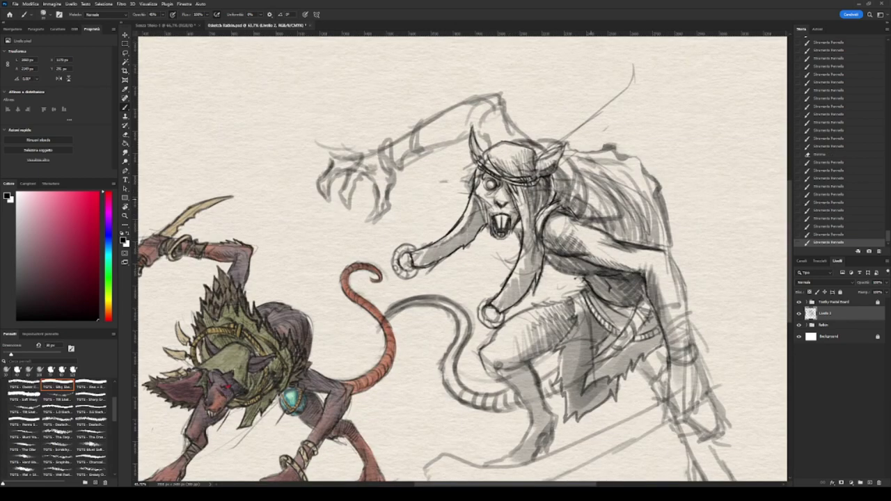
pyautogui.press(']')
pyautogui.press(']')
pyautogui.moveTo(583, 156); pyautogui.dragTo(570, 215)
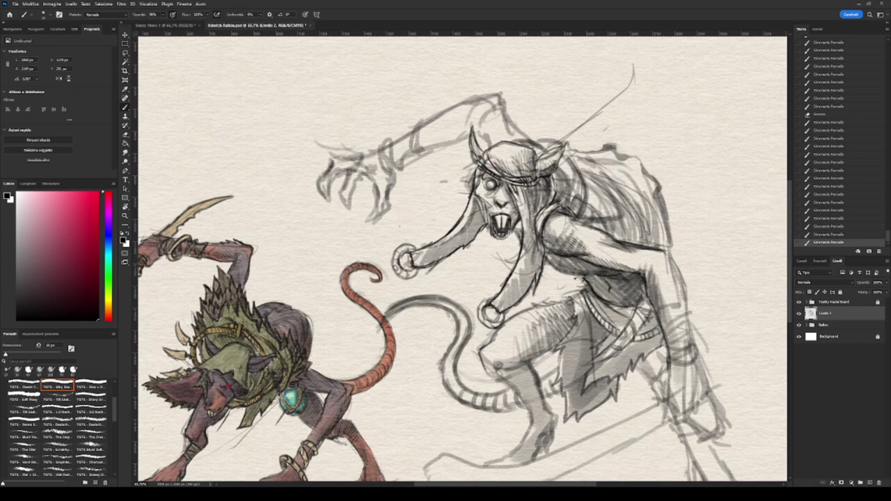
# Strengthen and darken the claw's lines.
pyautogui.moveTo(364, 159); pyautogui.dragTo(343, 182)
pyautogui.moveTo(348, 173); pyautogui.dragTo(341, 204)
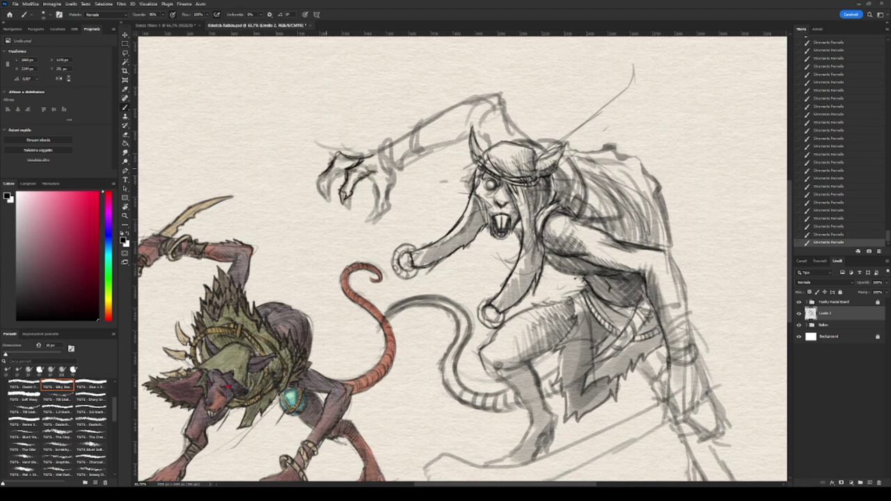
pyautogui.moveTo(327, 168); pyautogui.dragTo(346, 183)
pyautogui.moveTo(348, 148); pyautogui.dragTo(375, 160)
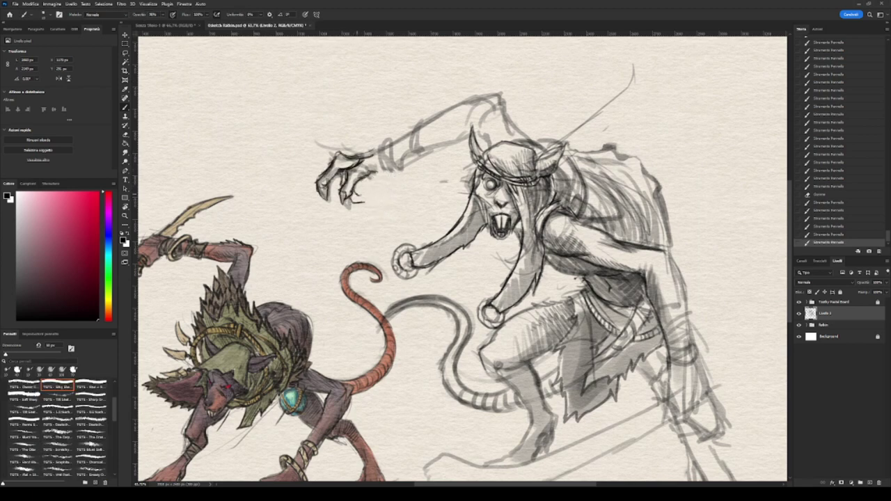
# Scribble '???' and 'ARGH' lettering beside the claw.
pyautogui.moveTo(356, 204); pyautogui.dragTo(374, 175)
pyautogui.moveTo(334, 111)
pyautogui.mouseDown()
pyautogui.moveTo(339, 135)
pyautogui.moveTo(360, 135)
pyautogui.mouseUp()
pyautogui.hotkey('ctrl', '1')
pyautogui.moveTo(386, 187)
pyautogui.mouseDown()
pyautogui.moveTo(423, 167)
pyautogui.moveTo(437, 174)
pyautogui.mouseUp()
pyautogui.moveTo(445, 278); pyautogui.dragTo(474, 195)
# Draw a hooked talon on the claw and lines at its wrist.
pyautogui.moveTo(369, 176)
pyautogui.mouseDown()
pyautogui.moveTo(356, 199)
pyautogui.moveTo(368, 219)
pyautogui.mouseUp()
pyautogui.moveTo(369, 245); pyautogui.dragTo(391, 260)
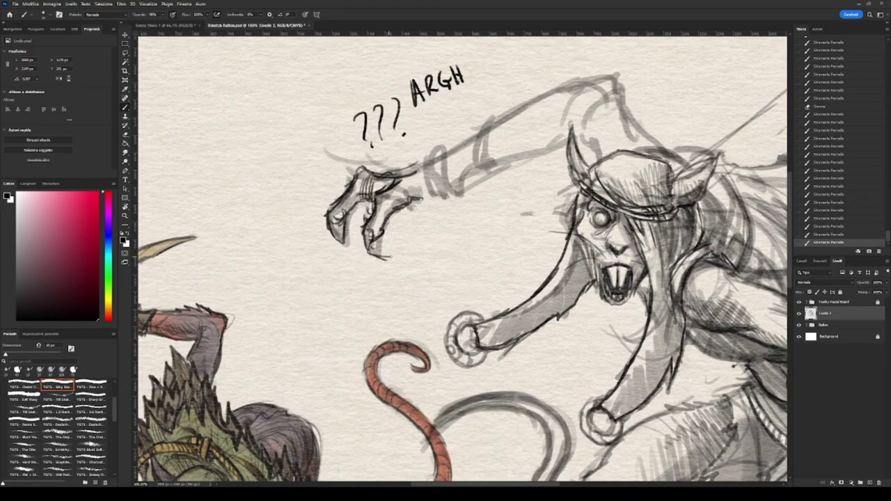
pyautogui.moveTo(391, 213); pyautogui.dragTo(426, 178)
pyautogui.moveTo(387, 216)
pyautogui.mouseDown()
pyautogui.moveTo(401, 235)
pyautogui.moveTo(425, 243)
pyautogui.mouseUp()
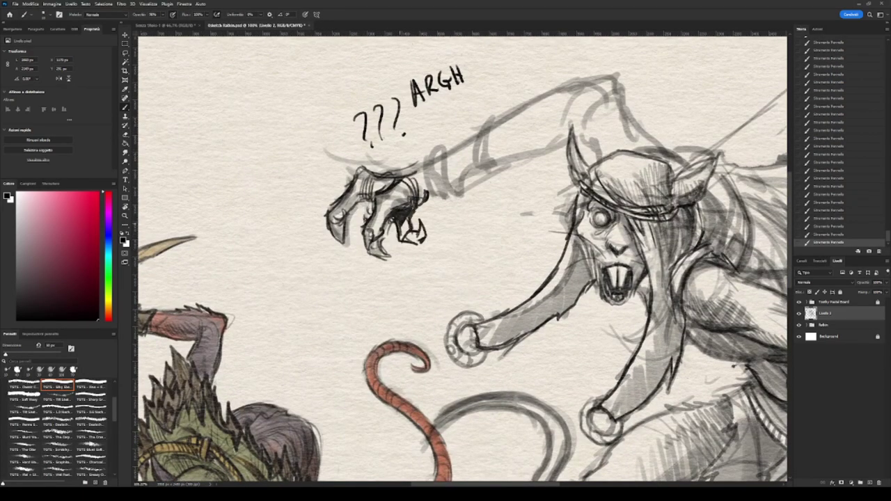
pyautogui.moveTo(422, 164); pyautogui.dragTo(413, 204)
pyautogui.moveTo(439, 144); pyautogui.dragTo(428, 202)
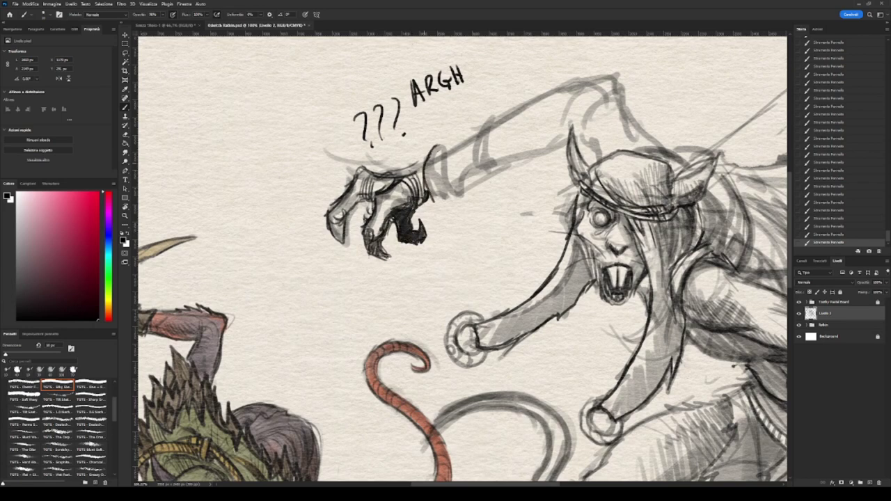
# Erase the '??? ARGH' lettering.
pyautogui.press('e')
pyautogui.moveTo(410, 104); pyautogui.dragTo(463, 69)
pyautogui.moveTo(351, 139); pyautogui.dragTo(407, 111)
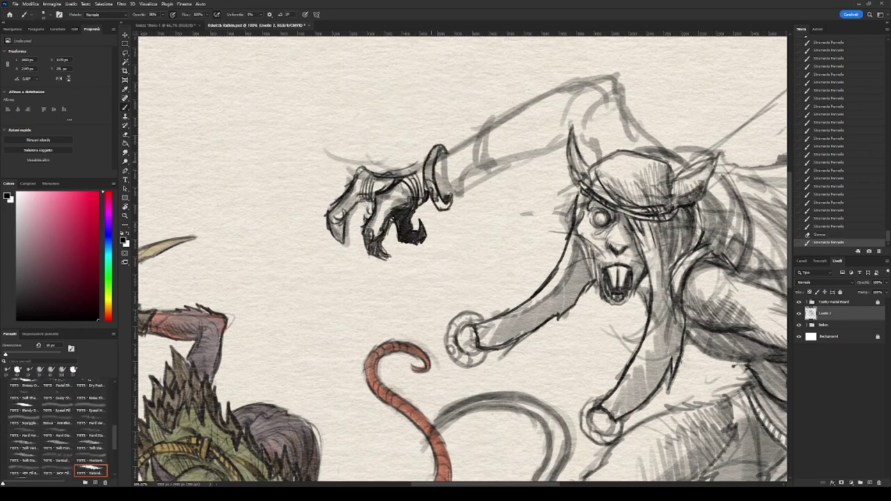
pyautogui.moveTo(430, 149); pyautogui.dragTo(426, 181)
pyautogui.moveTo(345, 177); pyautogui.dragTo(380, 209)
pyautogui.moveTo(407, 177)
pyautogui.mouseDown()
pyautogui.moveTo(426, 202)
pyautogui.moveTo(376, 236)
pyautogui.mouseUp()
pyautogui.press('b')
# Darken the claw and draw rings and a cuff on the forearm.
pyautogui.moveTo(403, 198); pyautogui.dragTo(383, 216)
pyautogui.moveTo(451, 162); pyautogui.dragTo(450, 193)
pyautogui.moveTo(465, 139); pyautogui.dragTo(459, 189)
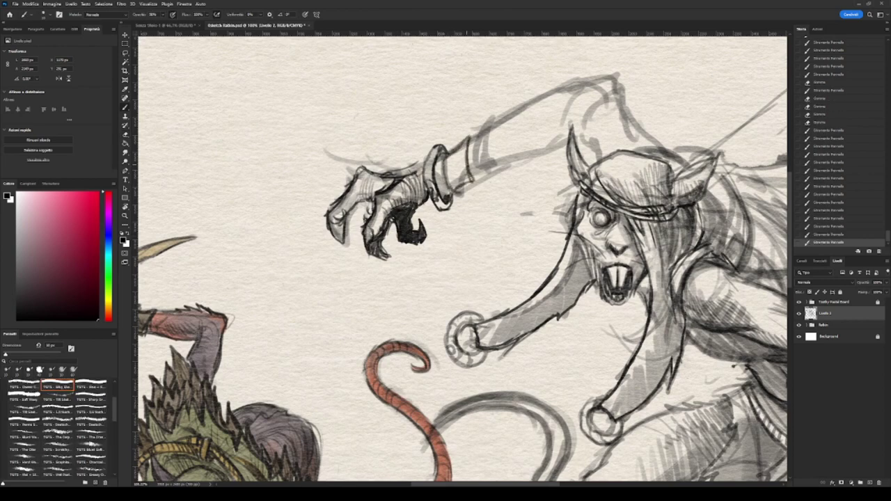
pyautogui.moveTo(459, 155); pyautogui.dragTo(455, 185)
pyautogui.moveTo(472, 148); pyautogui.dragTo(468, 189)
pyautogui.moveTo(480, 125); pyautogui.dragTo(476, 176)
pyautogui.moveTo(491, 124)
pyautogui.mouseDown()
pyautogui.moveTo(494, 171)
pyautogui.moveTo(476, 159)
pyautogui.moveTo(565, 84)
pyautogui.mouseUp()
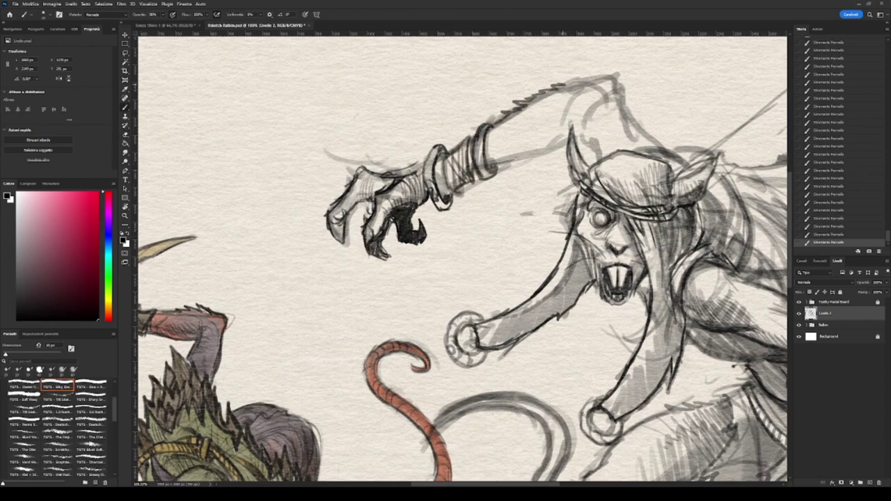
# Strengthen the shoulder outline and hatch the upper arm and shoulder.
pyautogui.moveTo(565, 126); pyautogui.dragTo(430, 189)
pyautogui.moveTo(440, 151)
pyautogui.mouseDown()
pyautogui.moveTo(487, 142)
pyautogui.moveTo(503, 211)
pyautogui.mouseUp()
pyautogui.moveTo(477, 167); pyautogui.dragTo(490, 213)
pyautogui.moveTo(446, 167); pyautogui.dragTo(467, 209)
pyautogui.moveTo(459, 149)
pyautogui.mouseDown()
pyautogui.moveTo(476, 167)
pyautogui.moveTo(473, 179)
pyautogui.mouseUp()
pyautogui.moveTo(383, 153)
pyautogui.mouseDown()
pyautogui.moveTo(423, 169)
pyautogui.moveTo(422, 151)
pyautogui.mouseUp()
pyautogui.moveTo(364, 196)
pyautogui.mouseDown()
pyautogui.moveTo(402, 177)
pyautogui.moveTo(435, 204)
pyautogui.mouseUp()
pyautogui.moveTo(416, 213)
pyautogui.mouseDown()
pyautogui.moveTo(436, 198)
pyautogui.moveTo(521, 210)
pyautogui.mouseUp()
pyautogui.moveTo(501, 191); pyautogui.dragTo(536, 217)
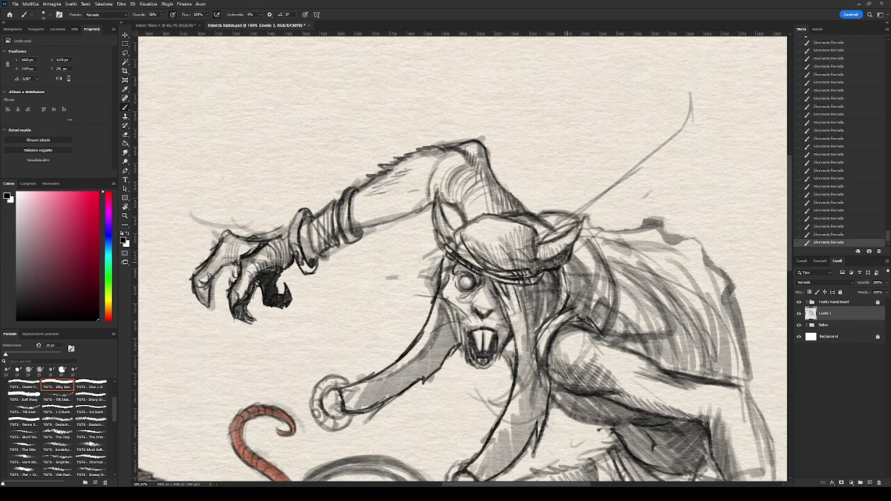
# Hatch and darken the cloak beside the shoulder.
pyautogui.moveTo(575, 249); pyautogui.dragTo(583, 311)
pyautogui.moveTo(590, 275); pyautogui.dragTo(614, 325)
pyautogui.moveTo(606, 269); pyautogui.dragTo(622, 339)
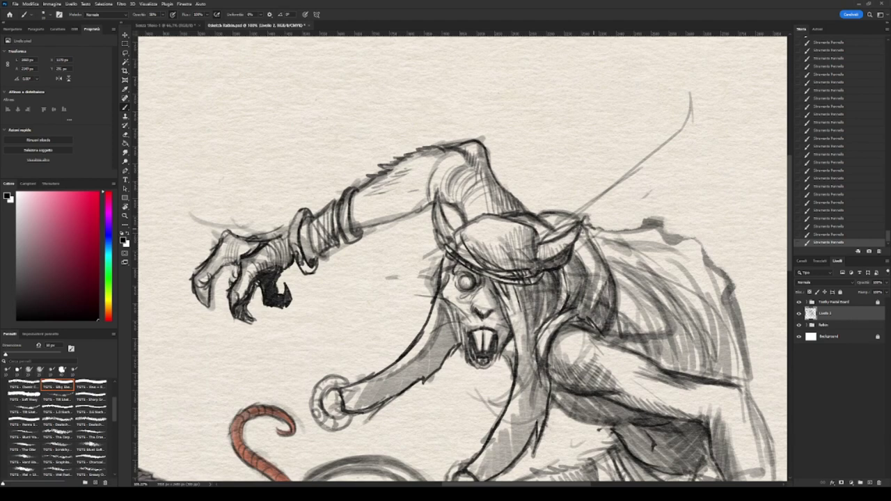
pyautogui.moveTo(590, 225); pyautogui.dragTo(622, 250)
pyautogui.moveTo(610, 250); pyautogui.dragTo(649, 309)
# Hatch the cloak and darken its right edge with dark pencil strokes.
pyautogui.moveTo(586, 236); pyautogui.dragTo(597, 255)
pyautogui.moveTo(592, 246)
pyautogui.mouseDown()
pyautogui.moveTo(612, 302)
pyautogui.moveTo(431, 257)
pyautogui.mouseUp()
pyautogui.moveTo(483, 277); pyautogui.dragTo(489, 315)
pyautogui.moveTo(511, 241); pyautogui.dragTo(532, 317)
pyautogui.moveTo(516, 249); pyautogui.dragTo(530, 321)
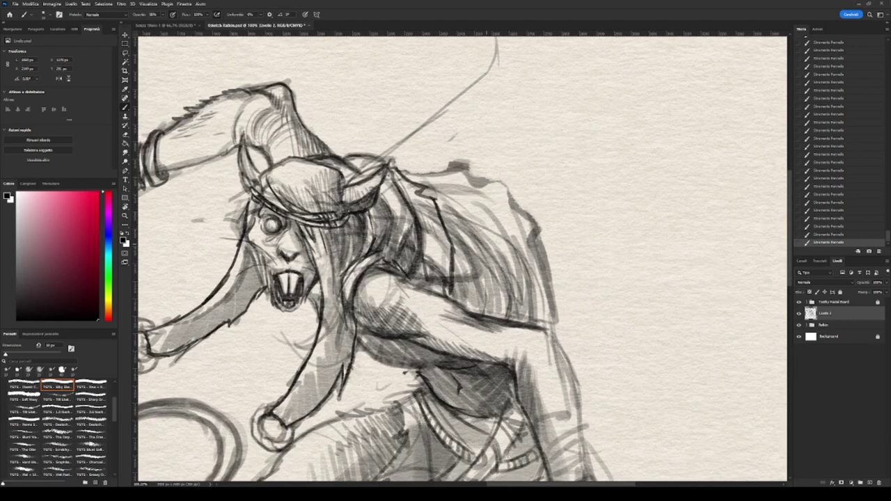
pyautogui.moveTo(540, 266); pyautogui.dragTo(550, 334)
pyautogui.moveTo(538, 247); pyautogui.dragTo(554, 334)
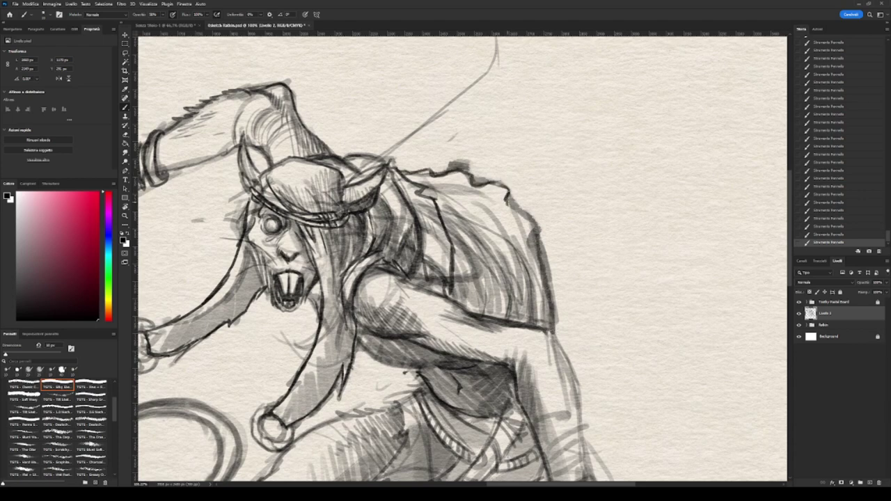
pyautogui.moveTo(508, 195); pyautogui.dragTo(465, 259)
pyautogui.moveTo(487, 275)
pyautogui.mouseDown()
pyautogui.moveTo(473, 317)
pyautogui.moveTo(496, 318)
pyautogui.mouseUp()
pyautogui.moveTo(532, 280); pyautogui.dragTo(521, 324)
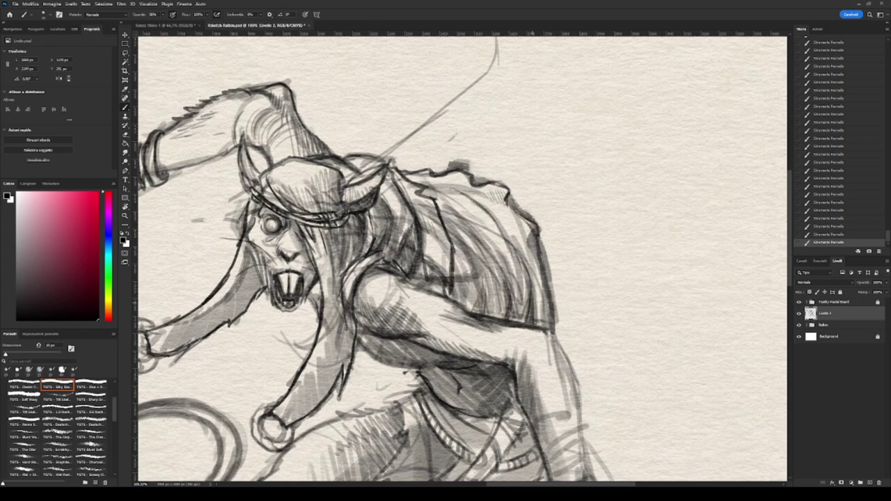
# Draw the banded wrist wrap with crossing bands, erasing a small part of it.
pyautogui.moveTo(459, 279); pyautogui.dragTo(482, 181)
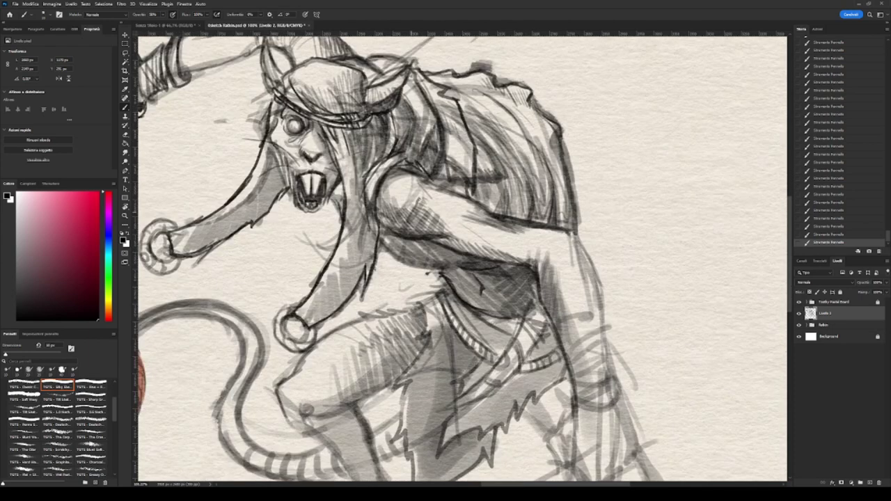
pyautogui.moveTo(600, 324)
pyautogui.mouseDown()
pyautogui.moveTo(621, 212)
pyautogui.moveTo(613, 357)
pyautogui.moveTo(626, 378)
pyautogui.mouseUp()
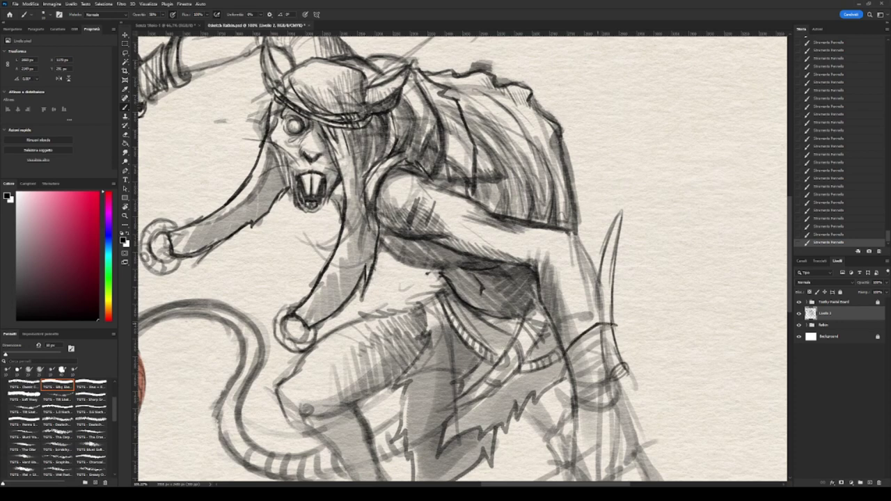
pyautogui.moveTo(572, 348); pyautogui.dragTo(615, 323)
pyautogui.moveTo(563, 373)
pyautogui.mouseDown()
pyautogui.moveTo(592, 341)
pyautogui.moveTo(582, 375)
pyautogui.mouseUp()
pyautogui.moveTo(603, 230)
pyautogui.mouseDown()
pyautogui.moveTo(571, 320)
pyautogui.moveTo(578, 278)
pyautogui.moveTo(556, 262)
pyautogui.moveTo(550, 310)
pyautogui.mouseUp()
pyautogui.press('e')
# Darken the wrist wrap's lines with pencil strokes and lighten a few with the eraser.
pyautogui.press('b')
pyautogui.moveTo(540, 255)
pyautogui.mouseDown()
pyautogui.moveTo(556, 320)
pyautogui.moveTo(581, 337)
pyautogui.mouseUp()
pyautogui.moveTo(592, 241); pyautogui.dragTo(582, 320)
pyautogui.moveTo(547, 238); pyautogui.dragTo(561, 320)
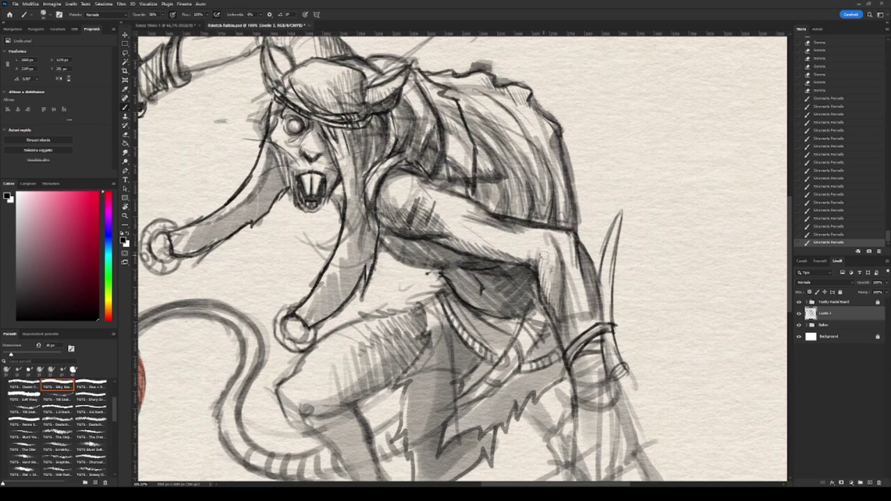
pyautogui.moveTo(564, 242); pyautogui.dragTo(576, 300)
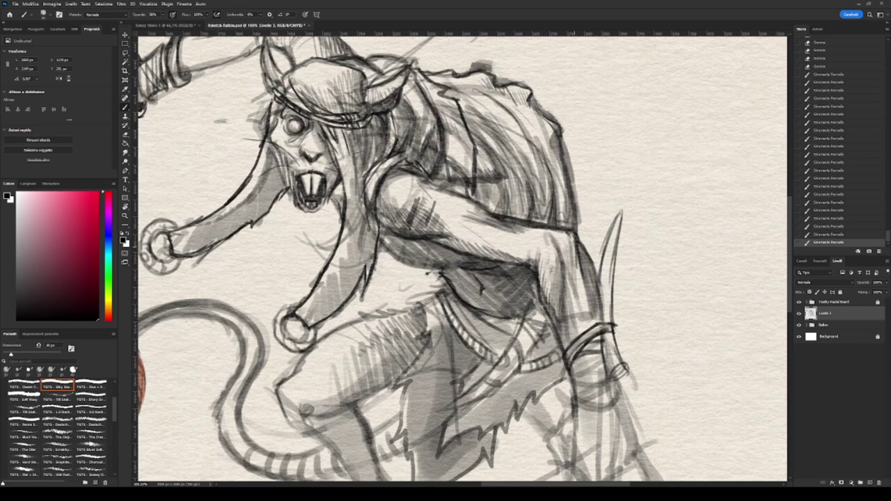
pyautogui.moveTo(597, 244); pyautogui.dragTo(589, 315)
pyautogui.press('e')
pyautogui.moveTo(561, 228)
pyautogui.mouseDown()
pyautogui.moveTo(517, 258)
pyautogui.moveTo(546, 259)
pyautogui.mouseUp()
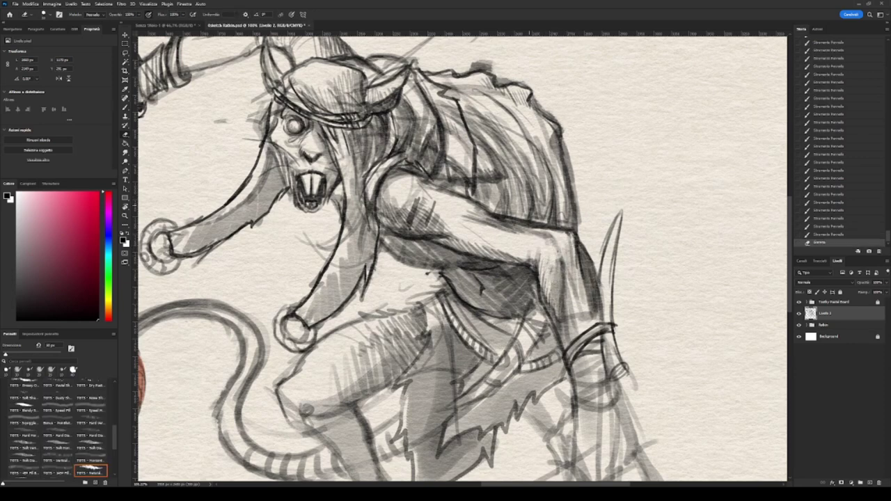
pyautogui.press('b')
# Add dark strokes along the leg and hatch shading across the wrist band and hand.
pyautogui.moveTo(599, 248); pyautogui.dragTo(578, 322)
pyautogui.moveTo(417, 292); pyautogui.dragTo(400, 207)
pyautogui.moveTo(581, 268)
pyautogui.mouseDown()
pyautogui.moveTo(551, 291)
pyautogui.moveTo(555, 302)
pyautogui.mouseUp()
pyautogui.moveTo(599, 302); pyautogui.dragTo(557, 311)
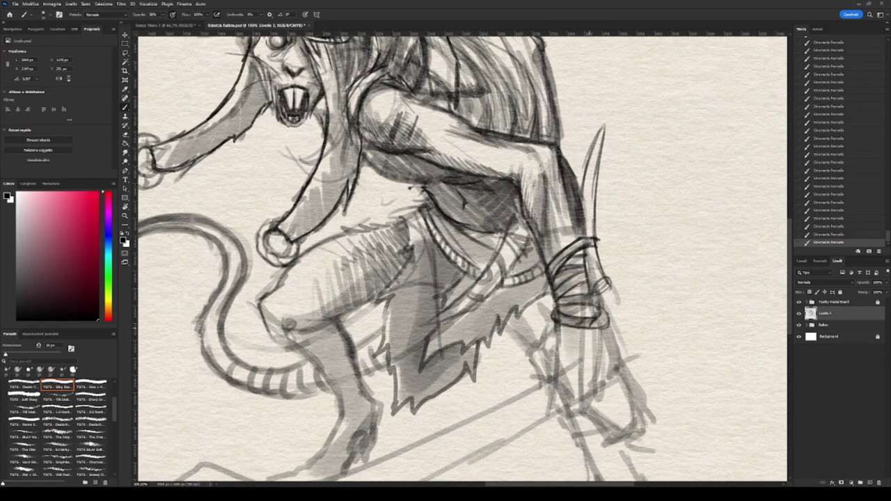
pyautogui.moveTo(563, 361); pyautogui.dragTo(536, 387)
pyautogui.moveTo(565, 324)
pyautogui.mouseDown()
pyautogui.moveTo(556, 369)
pyautogui.moveTo(543, 375)
pyautogui.mouseUp()
pyautogui.scroll(-3, 572, 324)
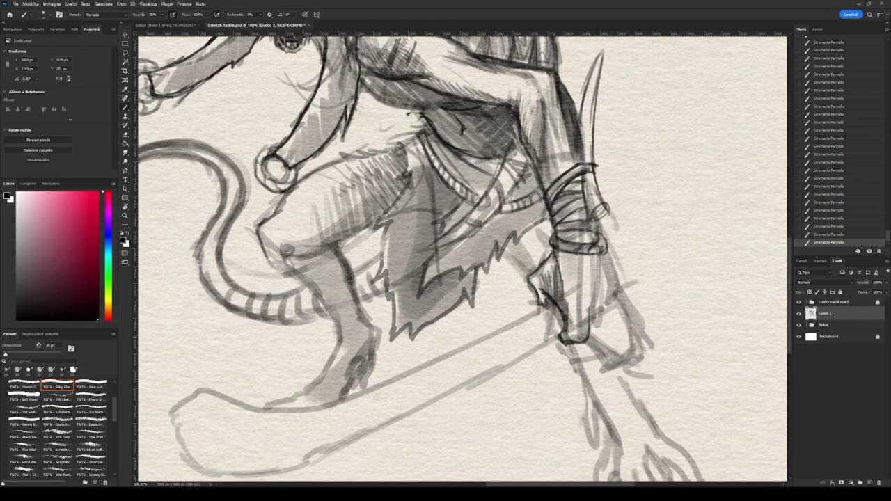
pyautogui.moveTo(613, 251)
pyautogui.mouseDown()
pyautogui.moveTo(606, 316)
pyautogui.moveTo(588, 318)
pyautogui.mouseUp()
pyautogui.moveTo(585, 252)
pyautogui.mouseDown()
pyautogui.moveTo(563, 313)
pyautogui.moveTo(571, 345)
pyautogui.mouseUp()
pyautogui.moveTo(501, 304); pyautogui.dragTo(579, 238)
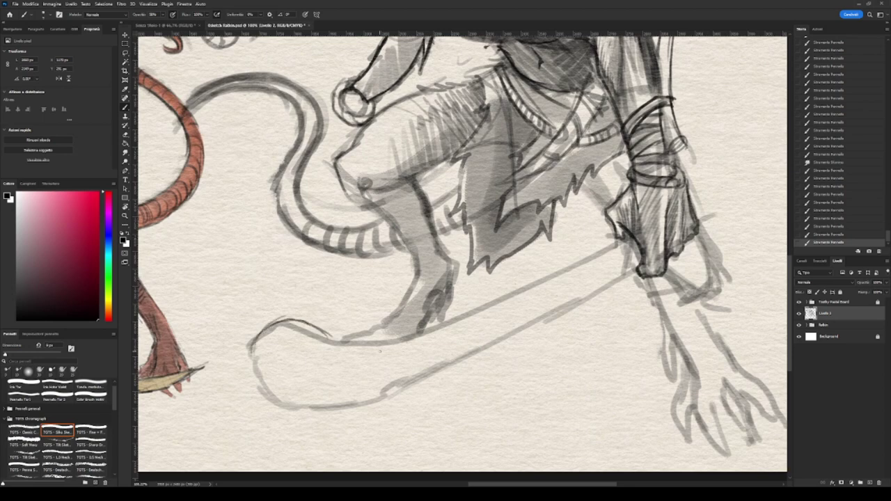
# Erase the board's left end and redraw it as a rounded club head.
pyautogui.press('e')
pyautogui.moveTo(257, 327); pyautogui.dragTo(306, 390)
pyautogui.press('b')
pyautogui.moveTo(255, 363); pyautogui.dragTo(365, 343)
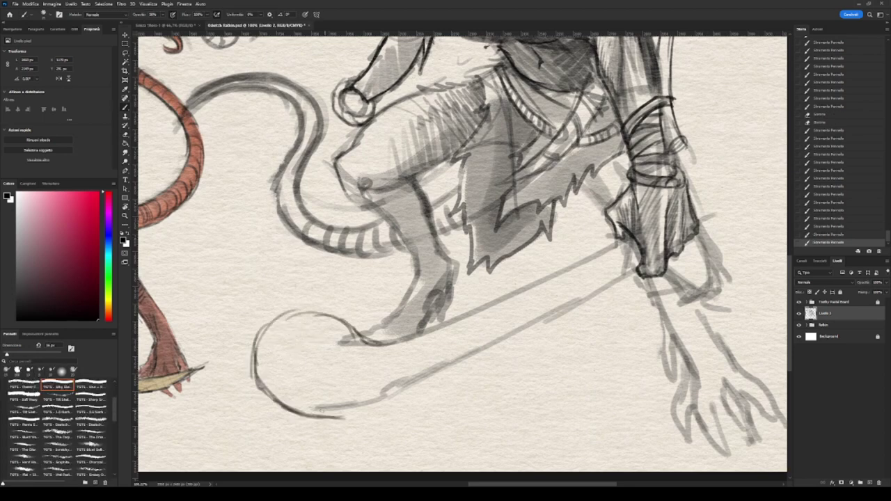
pyautogui.moveTo(254, 338)
pyautogui.mouseDown()
pyautogui.moveTo(438, 373)
pyautogui.moveTo(640, 268)
pyautogui.mouseUp()
pyautogui.moveTo(375, 372); pyautogui.dragTo(634, 250)
pyautogui.moveTo(380, 344); pyautogui.dragTo(591, 292)
pyautogui.moveTo(320, 327); pyautogui.dragTo(393, 356)
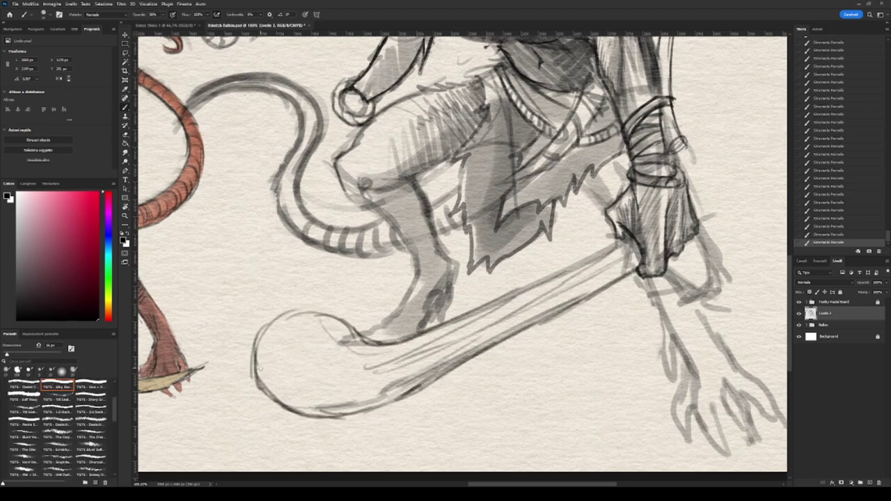
pyautogui.moveTo(270, 387); pyautogui.dragTo(357, 407)
# Draw binding bands across the club shaft and add strokes to the handle.
pyautogui.moveTo(387, 342)
pyautogui.mouseDown()
pyautogui.moveTo(436, 391)
pyautogui.moveTo(420, 389)
pyautogui.mouseUp()
pyautogui.moveTo(440, 326); pyautogui.dragTo(430, 366)
pyautogui.moveTo(444, 322); pyautogui.dragTo(451, 369)
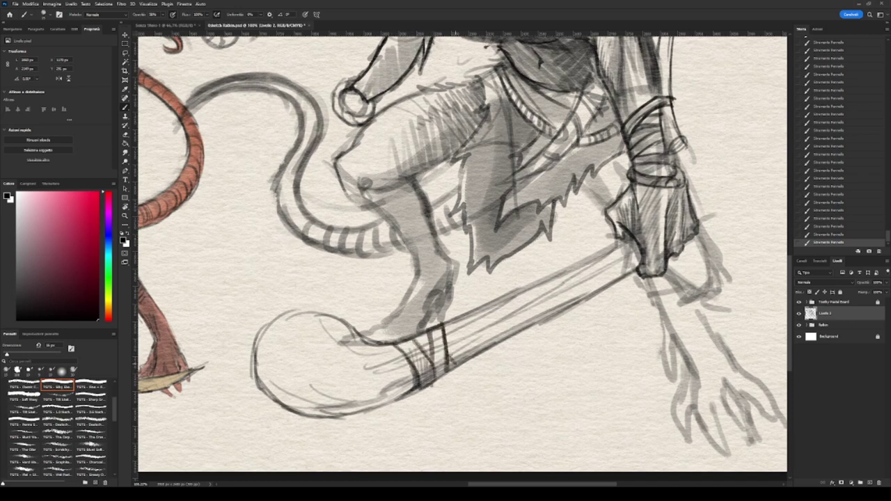
pyautogui.moveTo(532, 293); pyautogui.dragTo(529, 328)
pyautogui.moveTo(641, 258); pyautogui.dragTo(394, 336)
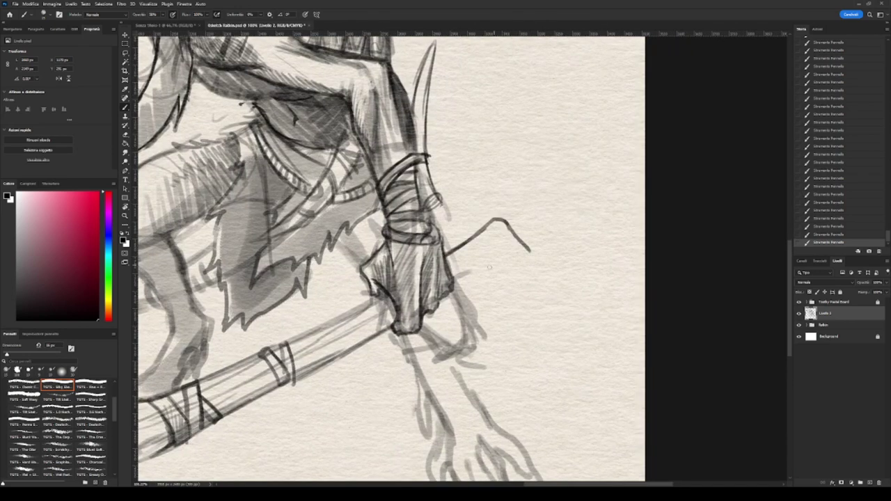
pyautogui.moveTo(453, 223); pyautogui.dragTo(527, 252)
pyautogui.moveTo(452, 271); pyautogui.dragTo(521, 241)
# Redraw the club head's outline and draw spikes around it, removing a stray line.
pyautogui.moveTo(242, 451); pyautogui.dragTo(552, 310)
pyautogui.moveTo(318, 295)
pyautogui.mouseDown()
pyautogui.moveTo(426, 261)
pyautogui.moveTo(381, 341)
pyautogui.mouseUp()
pyautogui.moveTo(386, 256)
pyautogui.mouseDown()
pyautogui.moveTo(432, 282)
pyautogui.moveTo(447, 275)
pyautogui.mouseUp()
pyautogui.moveTo(326, 316)
pyautogui.mouseDown()
pyautogui.moveTo(348, 342)
pyautogui.moveTo(442, 334)
pyautogui.mouseUp()
pyautogui.moveTo(317, 263)
pyautogui.mouseDown()
pyautogui.moveTo(341, 244)
pyautogui.moveTo(389, 233)
pyautogui.mouseUp()
pyautogui.press('e')
pyautogui.moveTo(334, 222); pyautogui.dragTo(369, 287)
pyautogui.press('b')
pyautogui.moveTo(376, 229); pyautogui.dragTo(390, 282)
pyautogui.moveTo(300, 293); pyautogui.dragTo(346, 296)
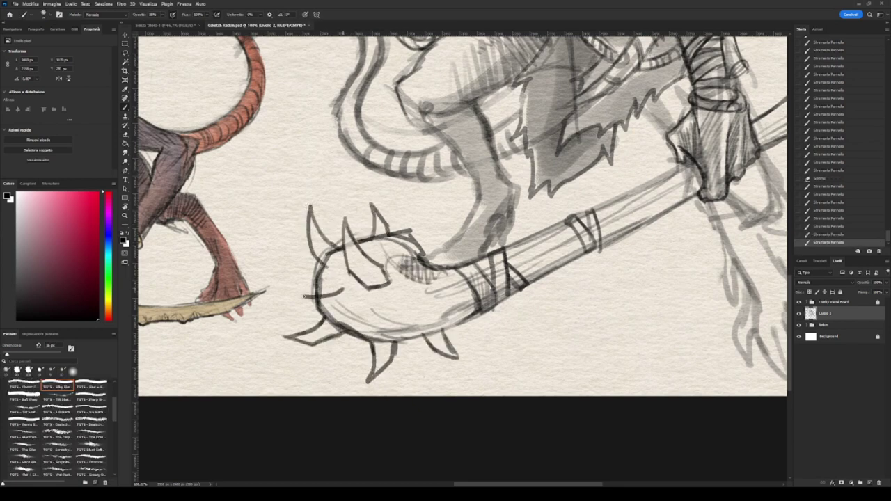
pyautogui.hotkey('ctrl', 'z')
pyautogui.moveTo(289, 292); pyautogui.dragTo(363, 289)
# Add strokes and hatched shading around the spiked club head.
pyautogui.moveTo(363, 337); pyautogui.dragTo(416, 312)
pyautogui.press('e')
pyautogui.press('b')
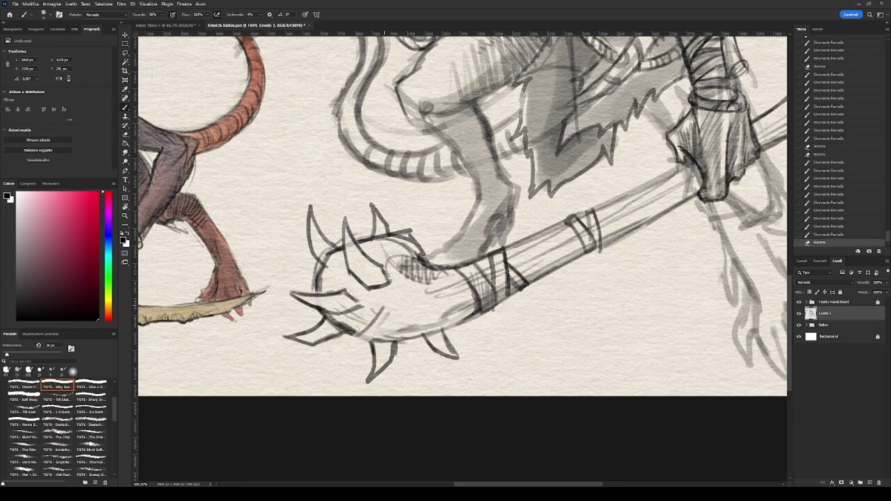
pyautogui.moveTo(346, 341); pyautogui.dragTo(411, 310)
pyautogui.moveTo(387, 341); pyautogui.dragTo(438, 311)
pyautogui.moveTo(365, 290); pyautogui.dragTo(417, 280)
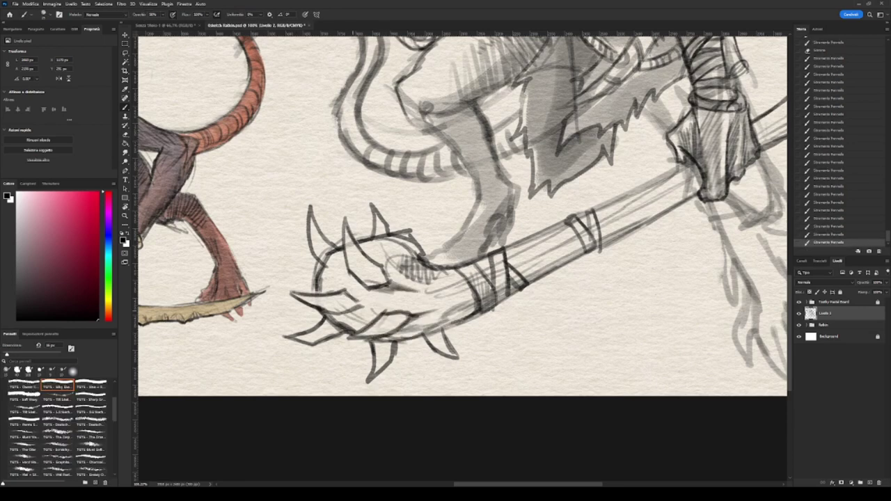
pyautogui.moveTo(352, 312); pyautogui.dragTo(390, 299)
pyautogui.moveTo(390, 268); pyautogui.dragTo(443, 237)
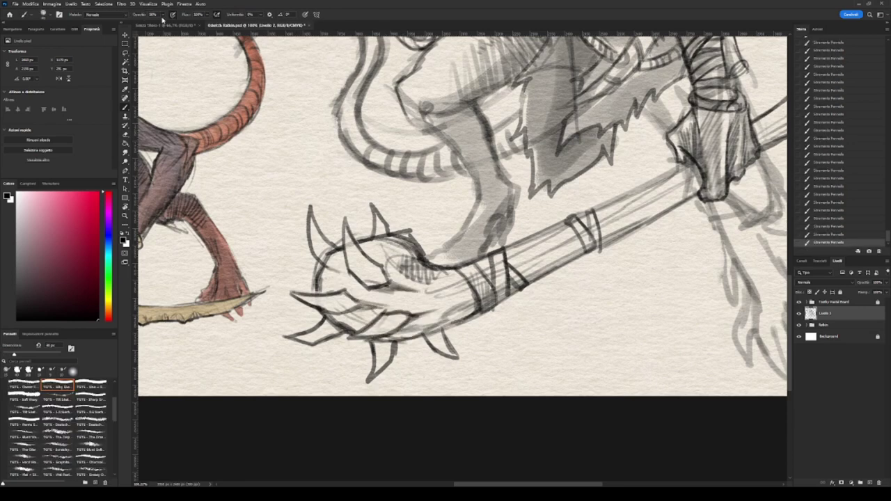
# Shade the club head, spikes and shaft in grey.
pyautogui.moveTo(310, 236); pyautogui.dragTo(369, 286)
pyautogui.moveTo(301, 292); pyautogui.dragTo(387, 251)
pyautogui.moveTo(300, 341); pyautogui.dragTo(413, 316)
pyautogui.moveTo(376, 369); pyautogui.dragTo(443, 334)
pyautogui.moveTo(338, 330)
pyautogui.mouseDown()
pyautogui.moveTo(479, 299)
pyautogui.moveTo(369, 296)
pyautogui.moveTo(261, 365)
pyautogui.mouseUp()
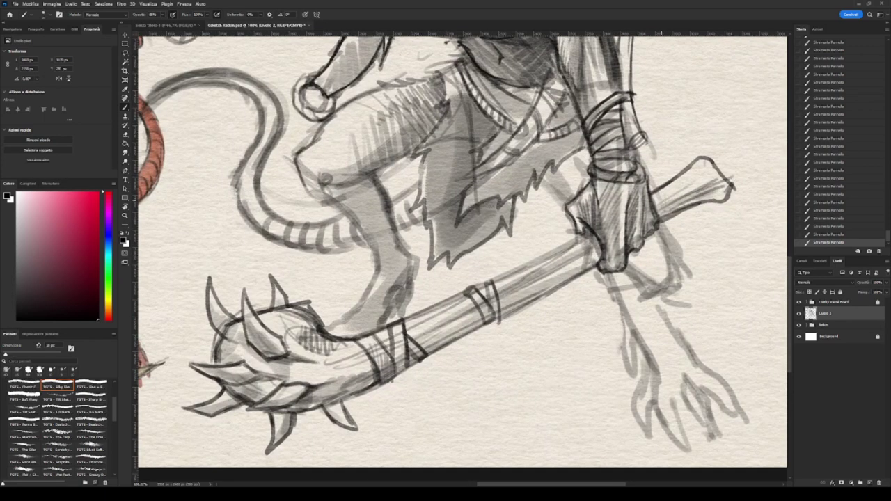
# Draw handle bands past the hand, then ink the wrist underside, leg contour and clawed toes.
pyautogui.moveTo(661, 186); pyautogui.dragTo(666, 222)
pyautogui.moveTo(687, 207); pyautogui.dragTo(668, 182)
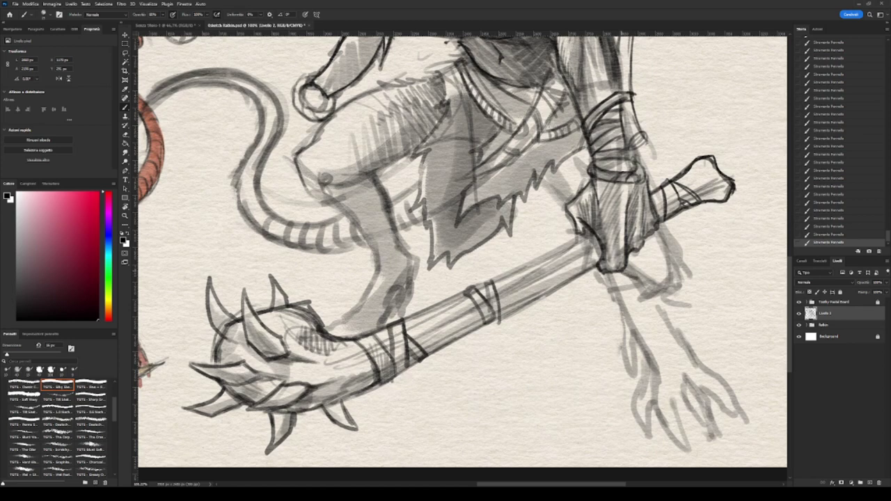
pyautogui.moveTo(630, 278)
pyautogui.mouseDown()
pyautogui.moveTo(686, 233)
pyautogui.moveTo(626, 366)
pyautogui.moveTo(640, 376)
pyautogui.moveTo(643, 398)
pyautogui.mouseUp()
pyautogui.moveTo(647, 394); pyautogui.dragTo(637, 432)
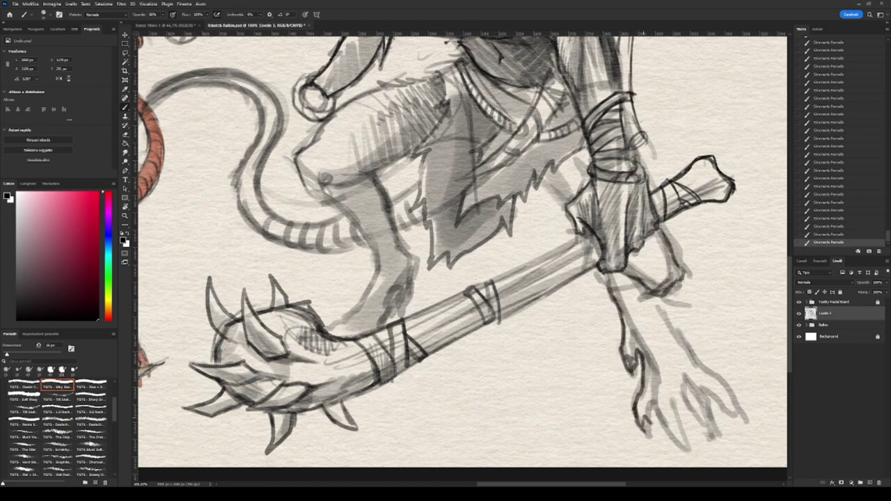
pyautogui.moveTo(679, 397); pyautogui.dragTo(712, 432)
pyautogui.moveTo(686, 373)
pyautogui.mouseDown()
pyautogui.moveTo(715, 418)
pyautogui.moveTo(715, 443)
pyautogui.mouseUp()
pyautogui.moveTo(691, 362); pyautogui.dragTo(728, 411)
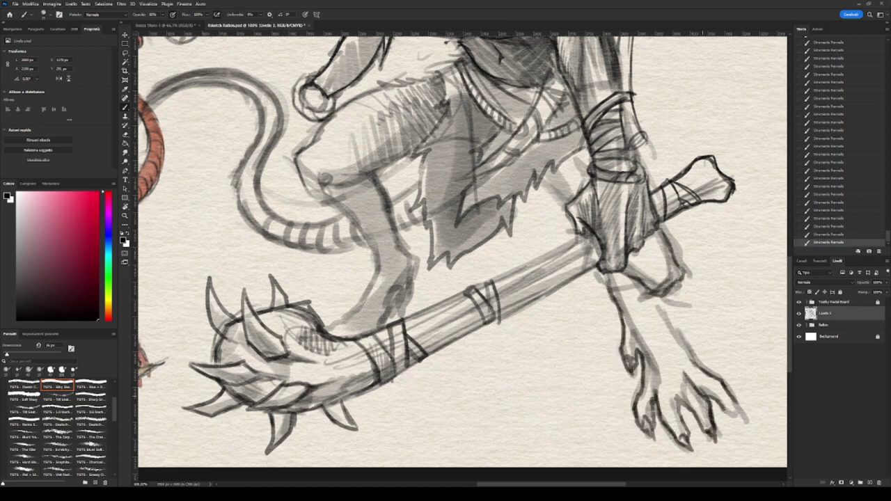
pyautogui.moveTo(612, 273); pyautogui.dragTo(635, 338)
pyautogui.moveTo(626, 296); pyautogui.dragTo(665, 390)
# Hatch the leg near the wrist and darken the lower leg outline.
pyautogui.scroll(-5, 637, 403)
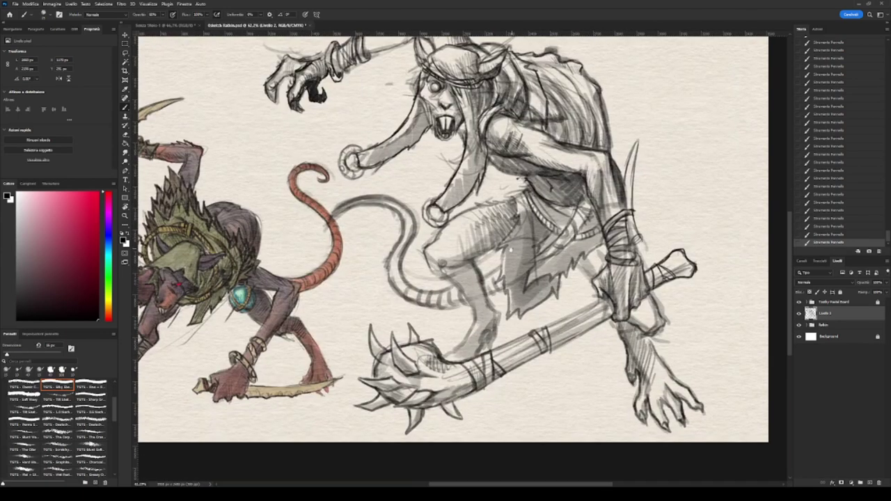
pyautogui.moveTo(579, 280); pyautogui.dragTo(594, 251)
pyautogui.moveTo(593, 278); pyautogui.dragTo(607, 242)
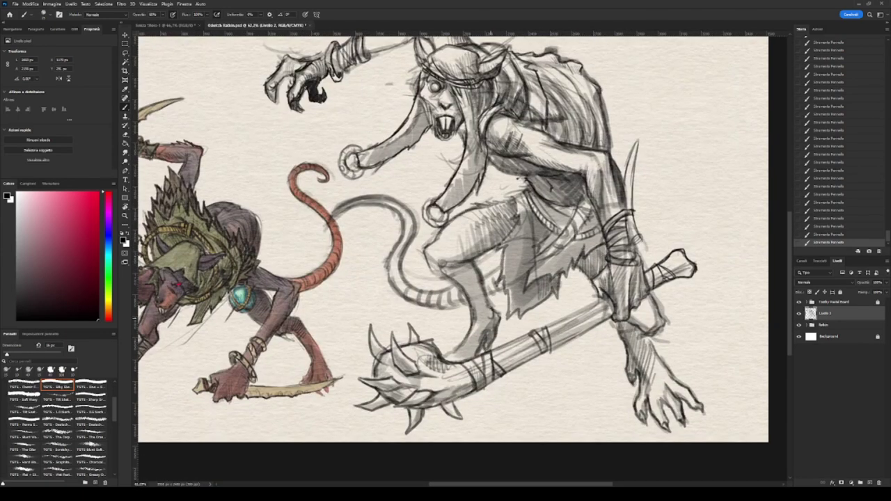
pyautogui.moveTo(465, 263); pyautogui.dragTo(492, 314)
# Lighten the large rat's tail stroke with an eraser tip and draw new tail lines.
pyautogui.scroll(-5, 59, 431)
pyautogui.click(91, 472)
pyautogui.moveTo(334, 209)
pyautogui.mouseDown()
pyautogui.moveTo(393, 216)
pyautogui.moveTo(383, 208)
pyautogui.mouseUp()
pyautogui.moveTo(390, 244); pyautogui.dragTo(389, 271)
pyautogui.scroll(5, 59, 418)
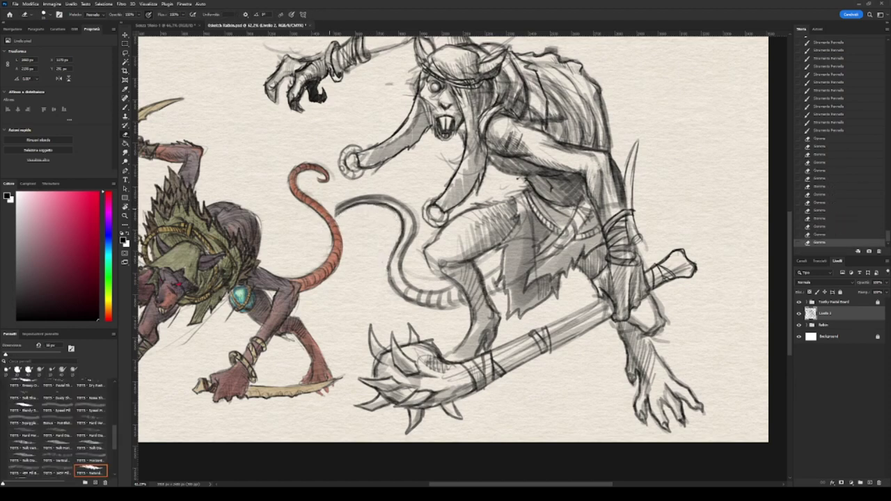
pyautogui.click(58, 385)
pyautogui.press('b')
pyautogui.moveTo(331, 220)
pyautogui.mouseDown()
pyautogui.moveTo(355, 198)
pyautogui.moveTo(414, 216)
pyautogui.moveTo(418, 238)
pyautogui.mouseUp()
# Redraw the tail's stripes and hatch shading on the rat's thigh.
pyautogui.scroll(-5, 60, 432)
pyautogui.click(91, 472)
pyautogui.press('e')
pyautogui.scroll(5, 59, 418)
pyautogui.click(58, 385)
pyautogui.press('b')
pyautogui.moveTo(390, 267); pyautogui.dragTo(454, 308)
pyautogui.moveTo(480, 263)
pyautogui.mouseDown()
pyautogui.moveTo(501, 293)
pyautogui.moveTo(495, 245)
pyautogui.mouseUp()
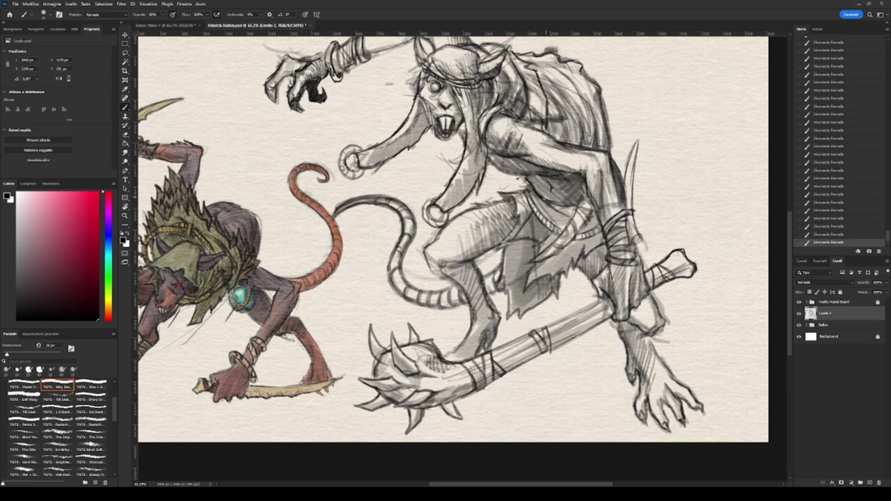
# Fit the canvas to the window, erase faint stray strokes and add new layer Livello 3.
pyautogui.moveTo(515, 167); pyautogui.dragTo(536, 245)
pyautogui.hotkey('ctrl', '0')
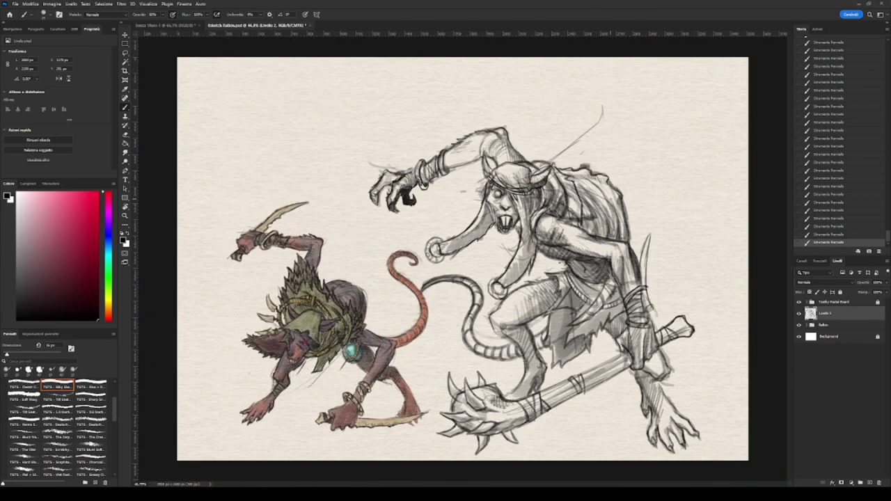
pyautogui.press('e')
pyautogui.moveTo(602, 106)
pyautogui.mouseDown()
pyautogui.moveTo(571, 148)
pyautogui.moveTo(577, 170)
pyautogui.mouseUp()
pyautogui.press('b')
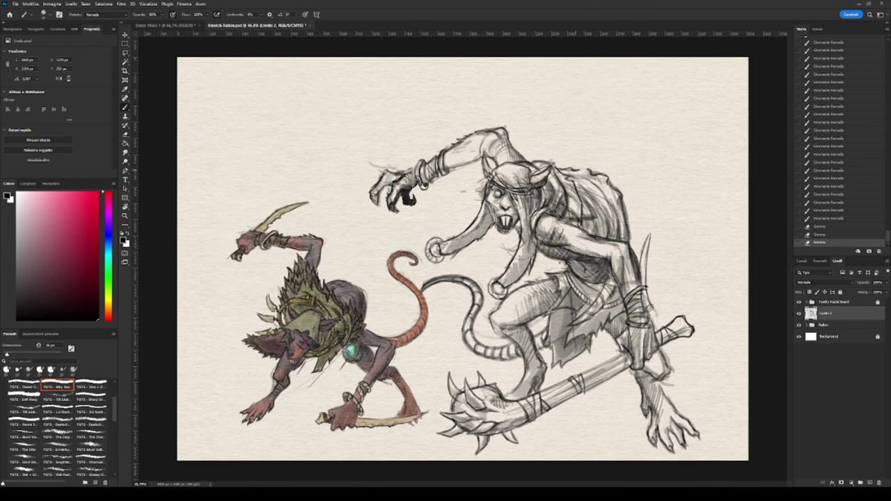
pyautogui.click(869, 483)
pyautogui.click(28, 183)
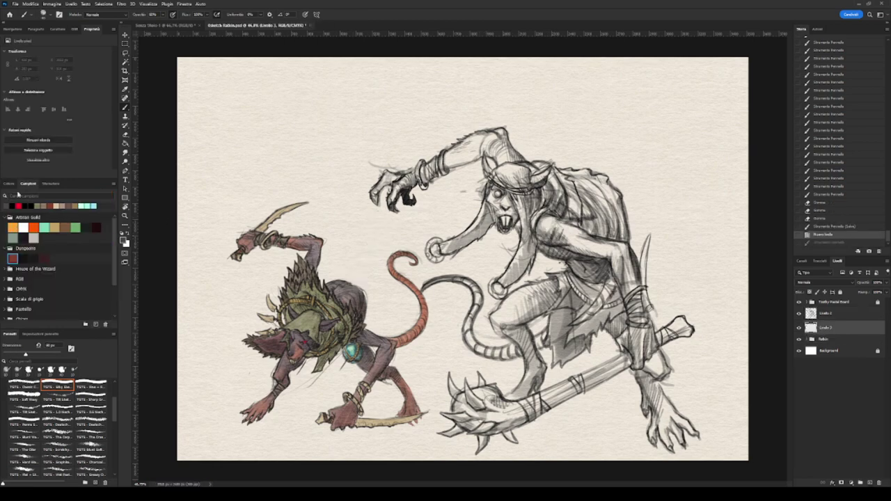
# Try dark purple shading on the large rat's torso, undoing the trial and stray strokes.
pyautogui.click(9, 183)
pyautogui.click(30, 268)
pyautogui.moveTo(535, 215); pyautogui.dragTo(600, 277)
pyautogui.click(26, 273)
pyautogui.hotkey('ctrl', 'z')
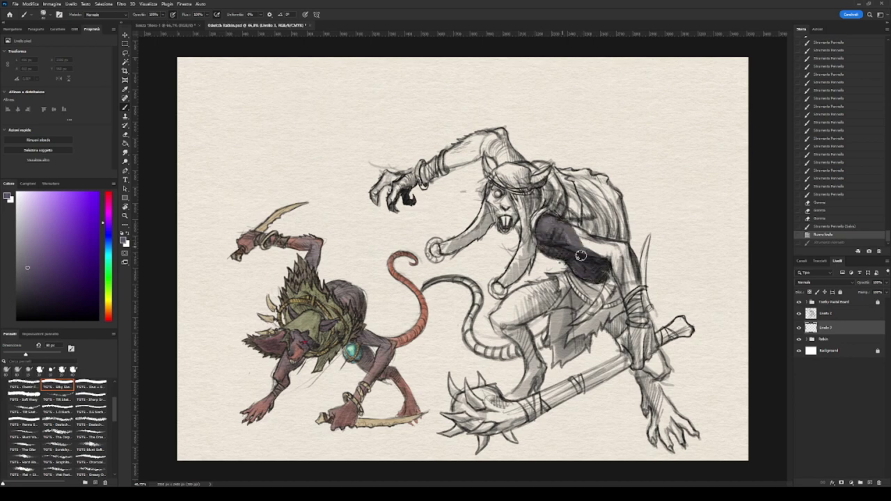
pyautogui.click(27, 256)
pyautogui.moveTo(577, 115); pyautogui.dragTo(576, 117)
pyautogui.moveTo(597, 108); pyautogui.dragTo(624, 137)
pyautogui.hotkey('ctrl', 'z')
pyautogui.hotkey('ctrl', 'z')
# Shade the large rat's torso, leg, thigh, bandage, upper arm, head and claw in lighter purple.
pyautogui.moveTo(543, 222)
pyautogui.mouseDown()
pyautogui.moveTo(595, 183)
pyautogui.moveTo(609, 226)
pyautogui.mouseUp()
pyautogui.moveTo(492, 317)
pyautogui.mouseDown()
pyautogui.moveTo(515, 345)
pyautogui.moveTo(519, 394)
pyautogui.moveTo(556, 283)
pyautogui.moveTo(510, 332)
pyautogui.moveTo(553, 286)
pyautogui.mouseUp()
pyautogui.moveTo(617, 328)
pyautogui.mouseDown()
pyautogui.moveTo(648, 368)
pyautogui.moveTo(665, 376)
pyautogui.moveTo(658, 432)
pyautogui.moveTo(667, 420)
pyautogui.mouseUp()
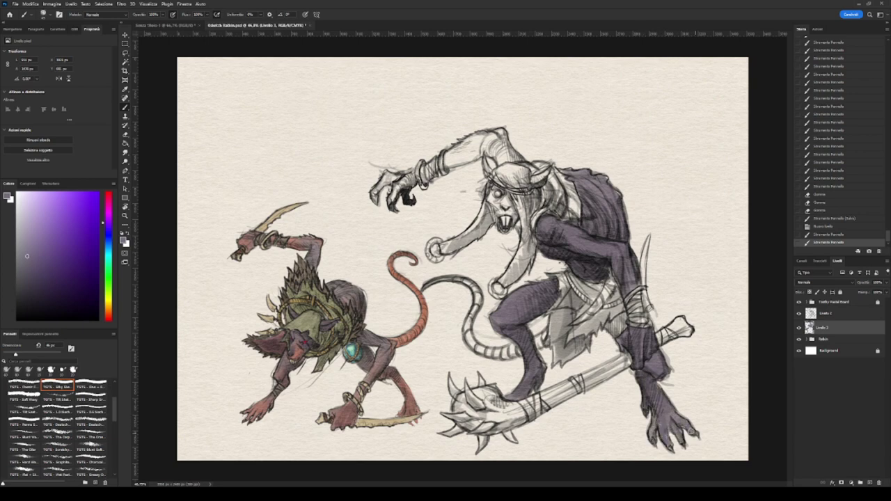
pyautogui.moveTo(610, 327)
pyautogui.mouseDown()
pyautogui.moveTo(640, 315)
pyautogui.moveTo(636, 295)
pyautogui.moveTo(635, 312)
pyautogui.mouseUp()
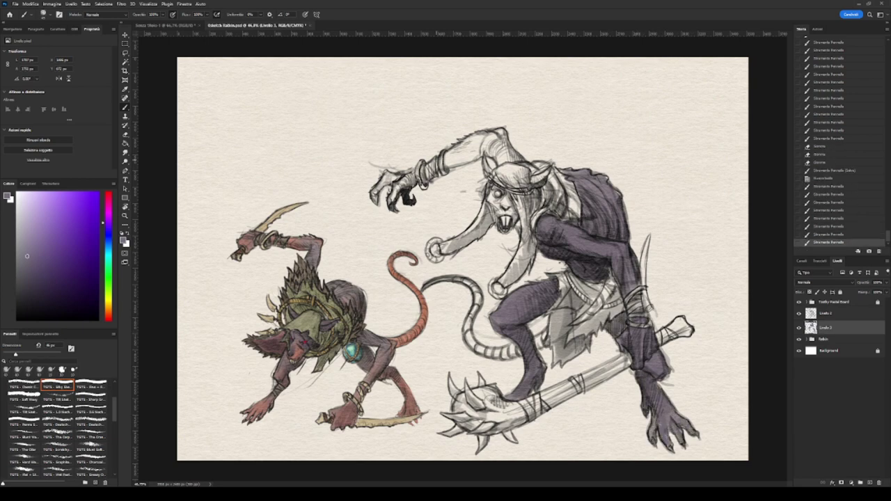
pyautogui.moveTo(447, 162)
pyautogui.mouseDown()
pyautogui.moveTo(499, 134)
pyautogui.moveTo(486, 176)
pyautogui.mouseUp()
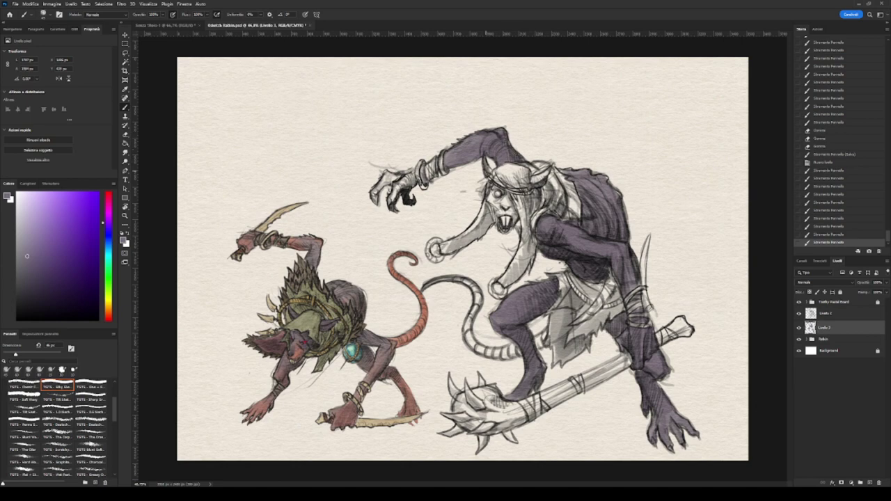
pyautogui.moveTo(546, 174)
pyautogui.mouseDown()
pyautogui.moveTo(487, 215)
pyautogui.moveTo(497, 225)
pyautogui.mouseUp()
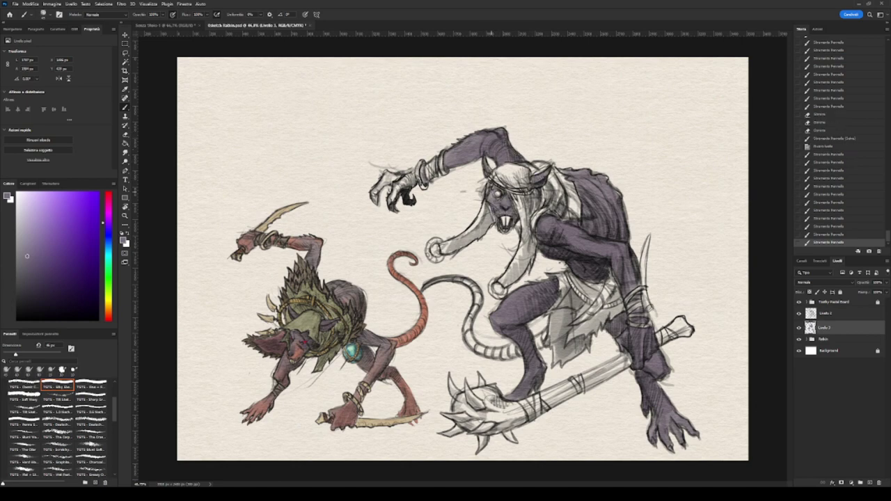
pyautogui.moveTo(373, 175); pyautogui.dragTo(395, 209)
# Within the rat's silhouette, paint tail, hand, arms, legs and foot reddish-brown at 41% opacity.
pyautogui.moveTo(420, 169); pyautogui.dragTo(428, 183)
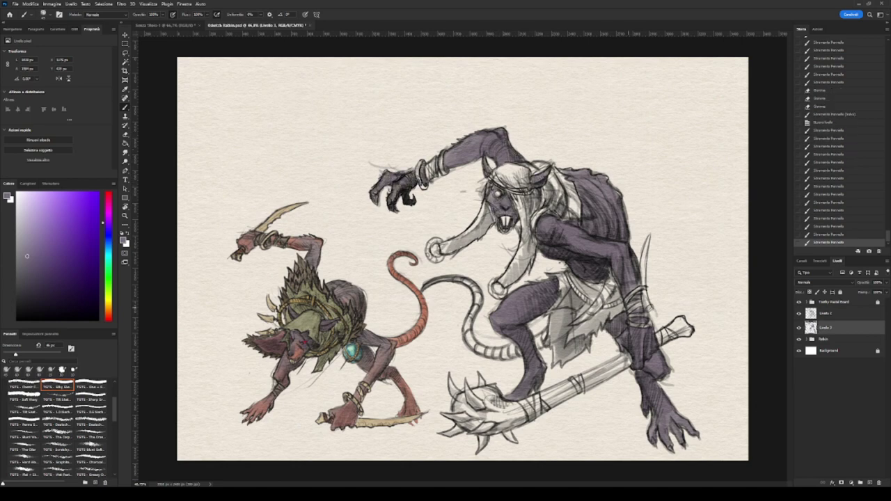
pyautogui.moveTo(625, 297); pyautogui.dragTo(645, 311)
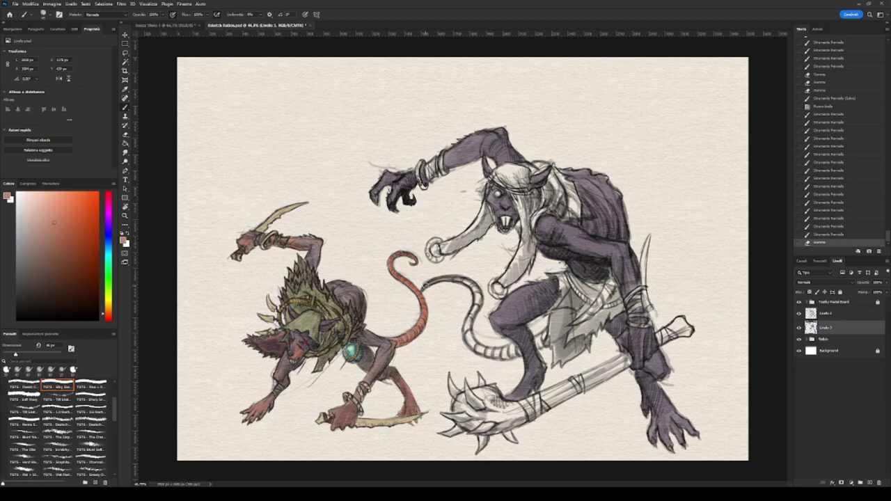
pyautogui.moveTo(422, 284); pyautogui.dragTo(546, 348)
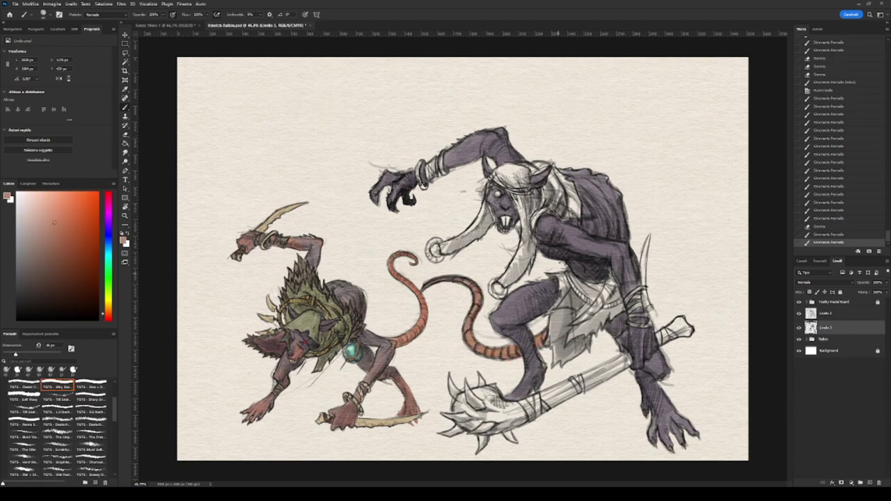
pyautogui.keyDown('ctrl'); pyautogui.click(811, 327); pyautogui.keyUp('ctrl')
pyautogui.keyDown('alt'); pyautogui.click(493, 204); pyautogui.keyUp('alt')
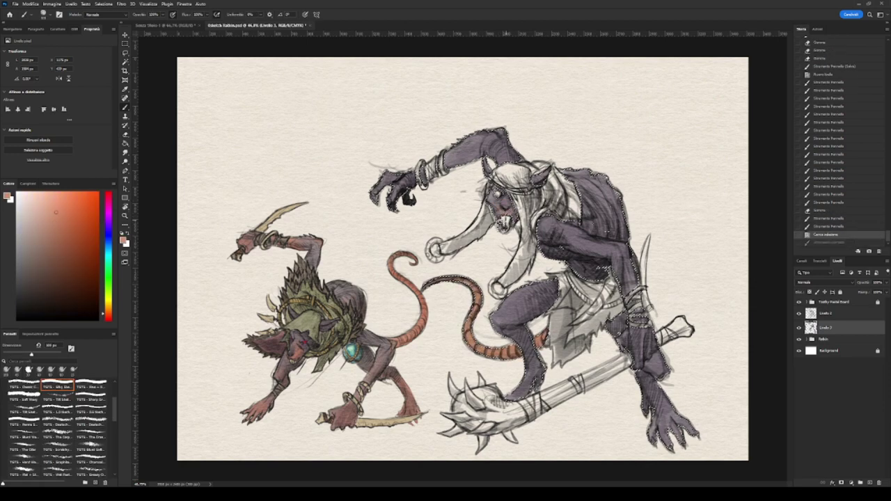
pyautogui.moveTo(375, 203); pyautogui.dragTo(412, 206)
pyautogui.moveTo(417, 171)
pyautogui.mouseDown()
pyautogui.moveTo(480, 157)
pyautogui.moveTo(505, 131)
pyautogui.mouseUp()
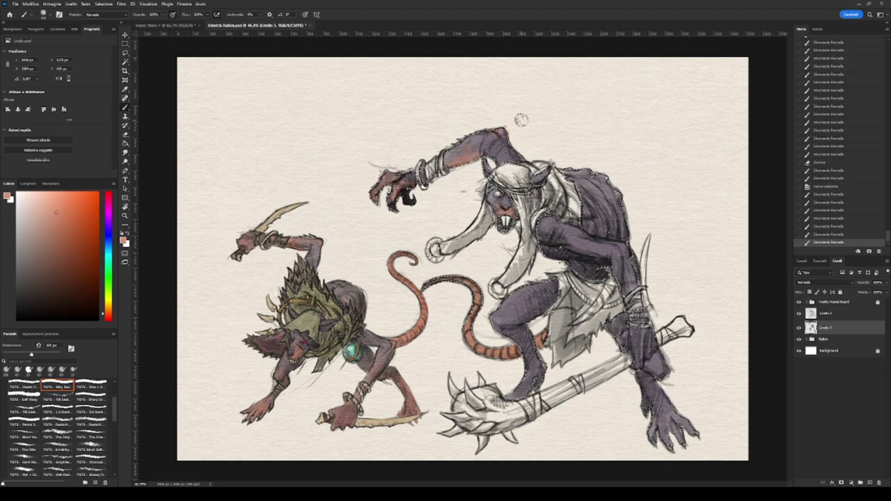
pyautogui.press('4')
pyautogui.press('1')
pyautogui.moveTo(491, 162); pyautogui.dragTo(446, 174)
pyautogui.moveTo(522, 306)
pyautogui.mouseDown()
pyautogui.moveTo(535, 376)
pyautogui.moveTo(500, 415)
pyautogui.mouseUp()
pyautogui.moveTo(654, 369); pyautogui.dragTo(662, 431)
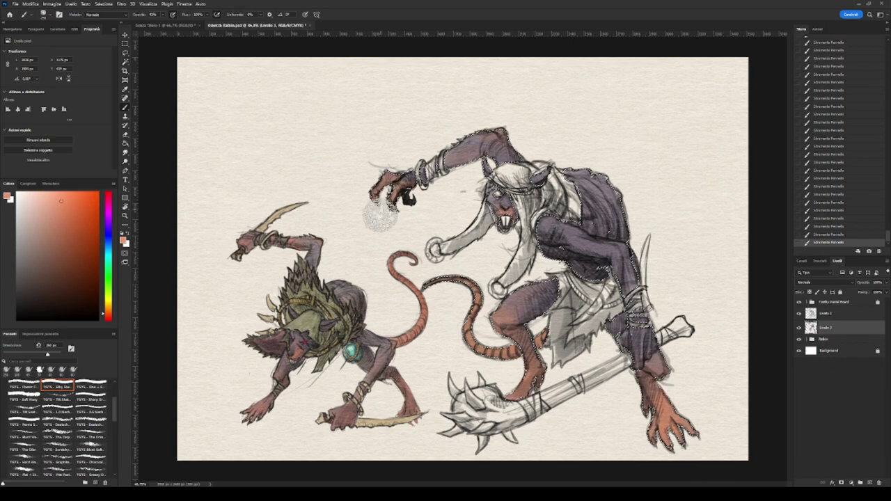
# With a ~125 px brush, shade around the rat's eye, then deselect the figure.
pyautogui.press('[')
pyautogui.press('[')
pyautogui.press('[')
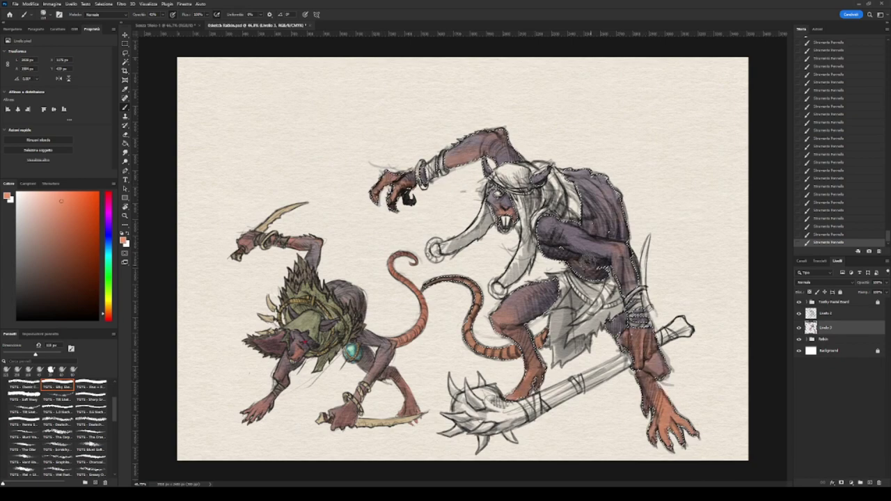
pyautogui.scroll(5, 503, 179)
pyautogui.moveTo(487, 183)
pyautogui.mouseDown()
pyautogui.moveTo(505, 198)
pyautogui.moveTo(491, 201)
pyautogui.mouseUp()
pyautogui.keyDown('alt'); pyautogui.click(487, 198); pyautogui.keyUp('alt')
pyautogui.hotkey('ctrl', 'd')
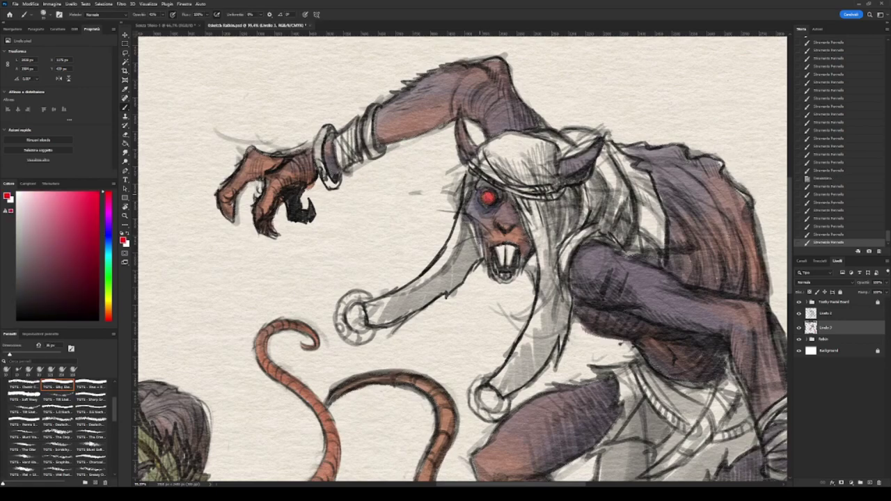
# On a new layer with a 40 px brush, paint olive green on arm, face wrap, hood and shoulder.
pyautogui.hotkey('ctrl', '0')
pyautogui.hotkey('ctrl', 'alt', 'shift', 'n')
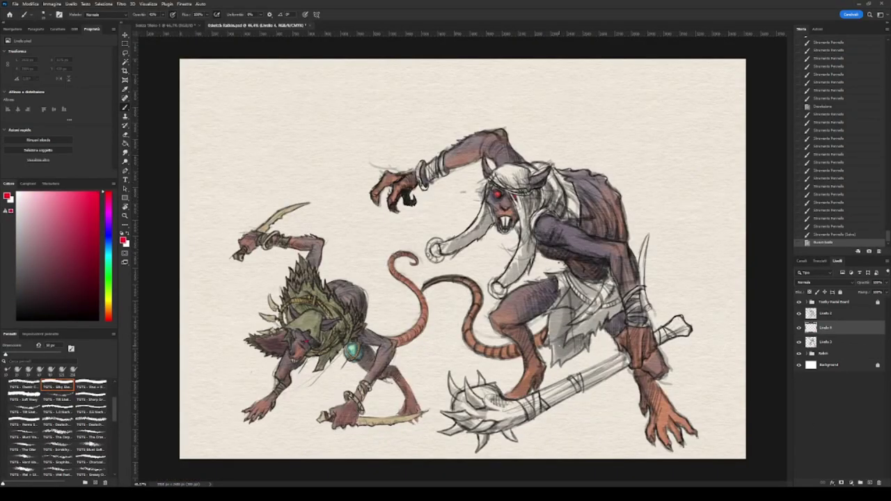
pyautogui.press(']')
pyautogui.press(']')
pyautogui.press(']')
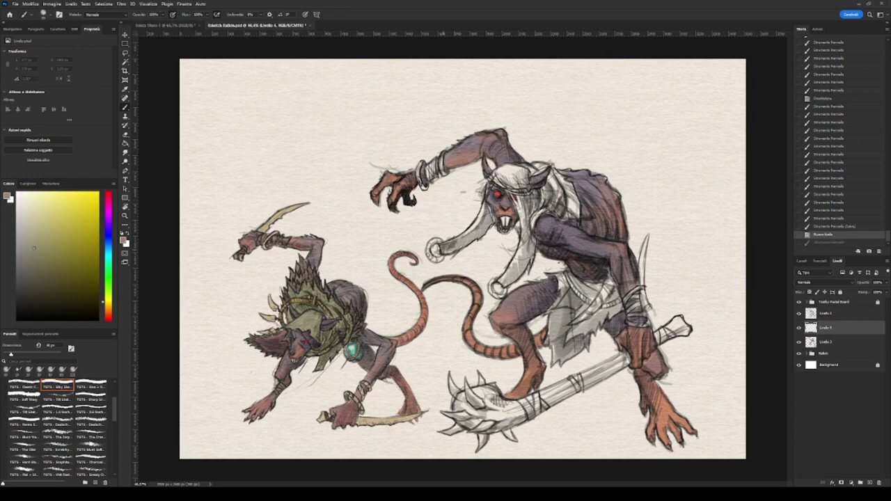
pyautogui.moveTo(446, 250)
pyautogui.mouseDown()
pyautogui.moveTo(481, 210)
pyautogui.moveTo(480, 237)
pyautogui.mouseUp()
pyautogui.moveTo(487, 179)
pyautogui.mouseDown()
pyautogui.moveTo(519, 210)
pyautogui.moveTo(526, 262)
pyautogui.moveTo(537, 209)
pyautogui.moveTo(561, 176)
pyautogui.moveTo(561, 220)
pyautogui.mouseUp()
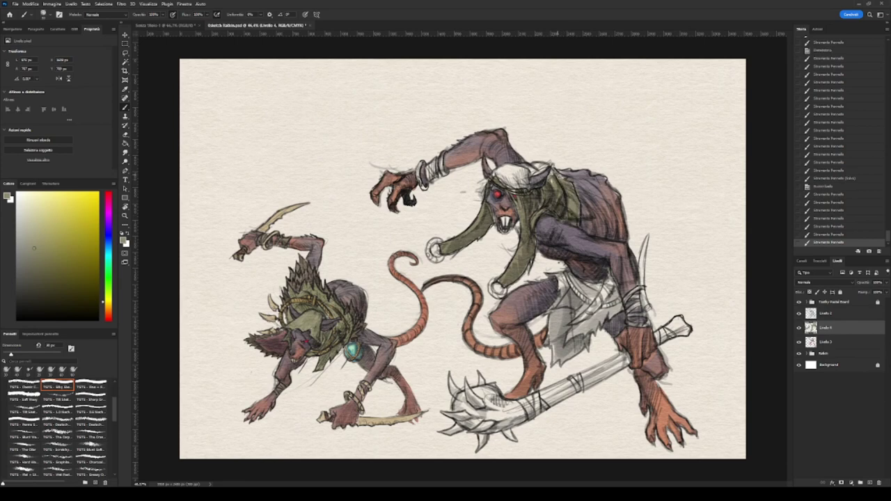
pyautogui.moveTo(562, 168); pyautogui.dragTo(547, 183)
pyautogui.moveTo(512, 170)
pyautogui.mouseDown()
pyautogui.moveTo(493, 188)
pyautogui.moveTo(550, 168)
pyautogui.mouseUp()
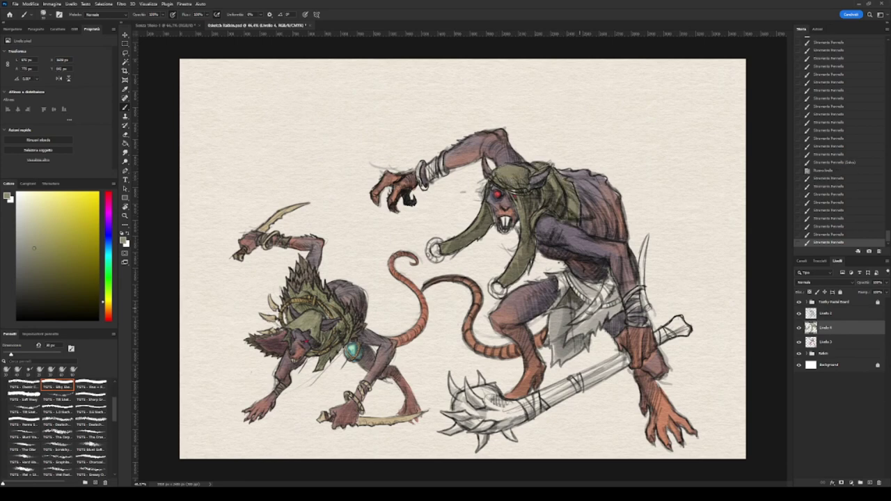
# Paint the loincloth olive green, with a darker grey-olive on its lower part.
pyautogui.moveTo(565, 314)
pyautogui.mouseDown()
pyautogui.moveTo(583, 277)
pyautogui.moveTo(574, 297)
pyautogui.mouseUp()
pyautogui.moveTo(561, 274); pyautogui.dragTo(566, 299)
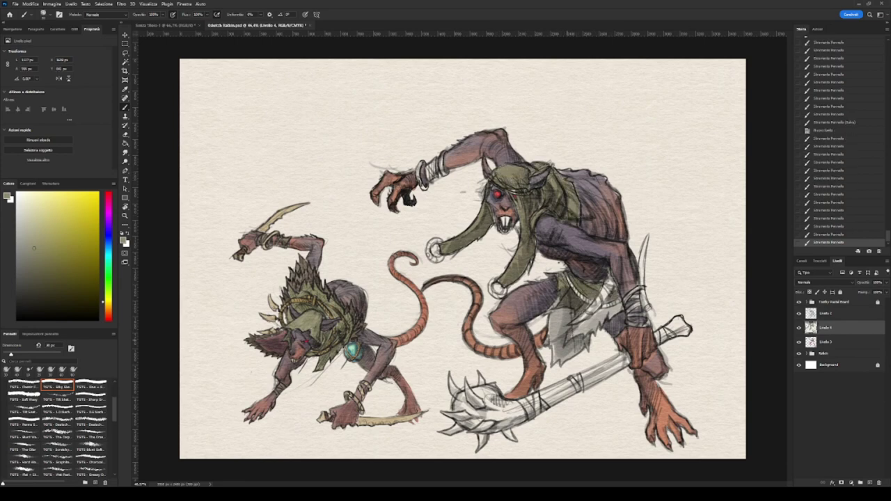
pyautogui.keyDown('alt'); pyautogui.click(616, 312); pyautogui.keyUp('alt')
pyautogui.moveTo(557, 310)
pyautogui.mouseDown()
pyautogui.moveTo(557, 357)
pyautogui.moveTo(578, 362)
pyautogui.mouseUp()
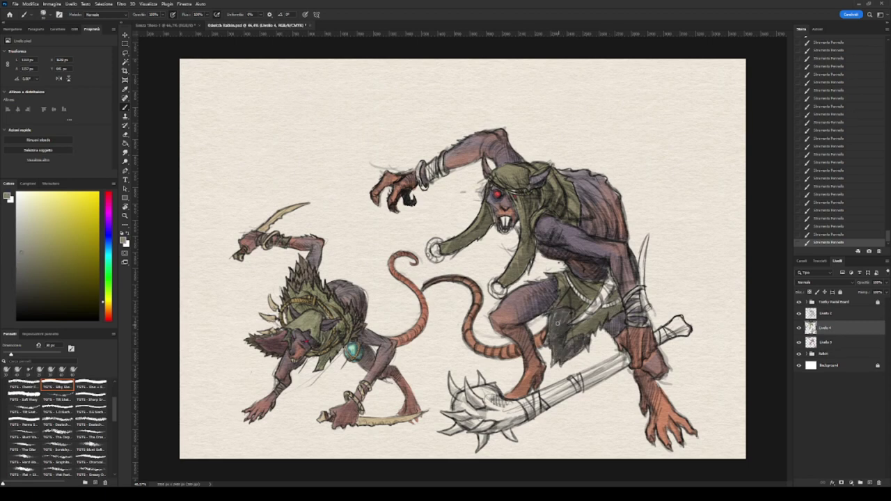
pyautogui.keyDown('alt'); pyautogui.click(549, 340); pyautogui.keyUp('alt')
pyautogui.click(822, 342)
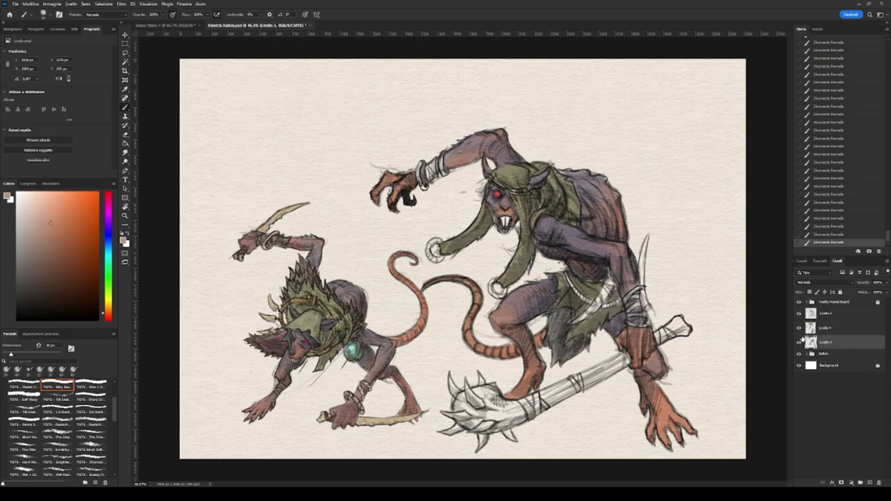
# On a new layer moved above Livello 4, paint three red-brown bands across the club handle.
pyautogui.hotkey('ctrl', 'alt', 'shift', 'n')
pyautogui.keyDown('alt'); pyautogui.click(630, 299); pyautogui.keyUp('alt')
pyautogui.moveTo(625, 291); pyautogui.dragTo(650, 326)
pyautogui.moveTo(660, 327); pyautogui.dragTo(674, 341)
pyautogui.hotkey('ctrl', 'z')
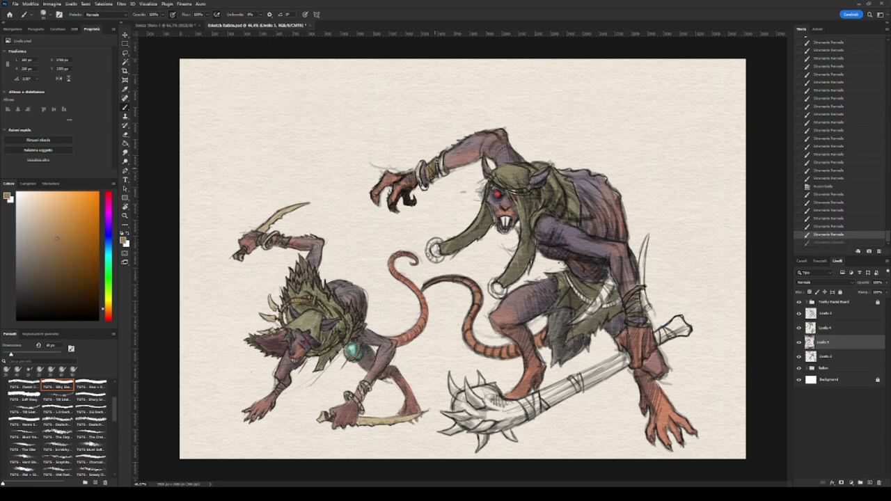
pyautogui.hotkey('ctrl', ']')
pyautogui.moveTo(573, 303); pyautogui.dragTo(593, 287)
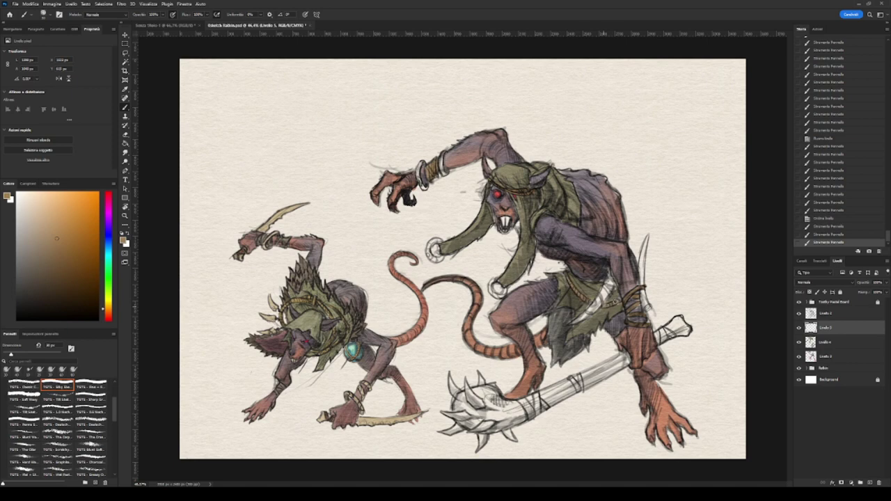
pyautogui.moveTo(575, 392); pyautogui.dragTo(580, 376)
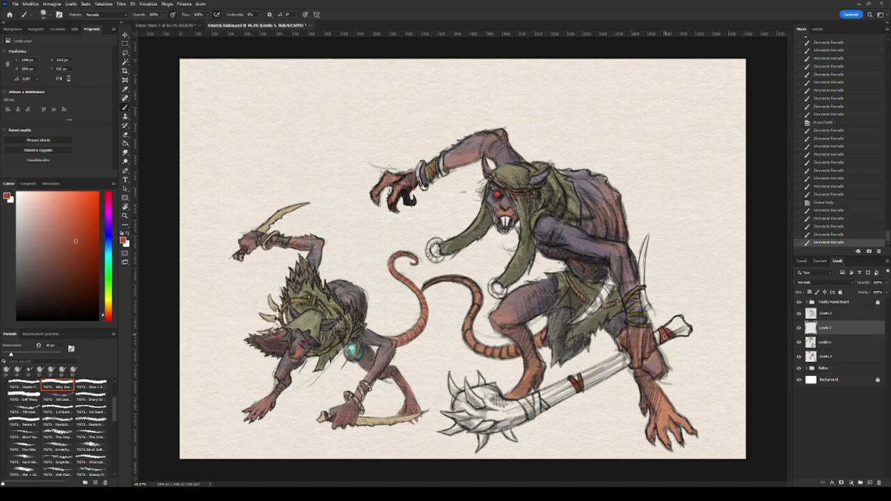
pyautogui.moveTo(521, 416)
pyautogui.mouseDown()
pyautogui.moveTo(531, 398)
pyautogui.moveTo(546, 398)
pyautogui.mouseUp()
# On new layer Livello 6, tint the mace head, hand rings, bracelets and teeth beige-grey.
pyautogui.click(108, 305)
pyautogui.click(33, 229)
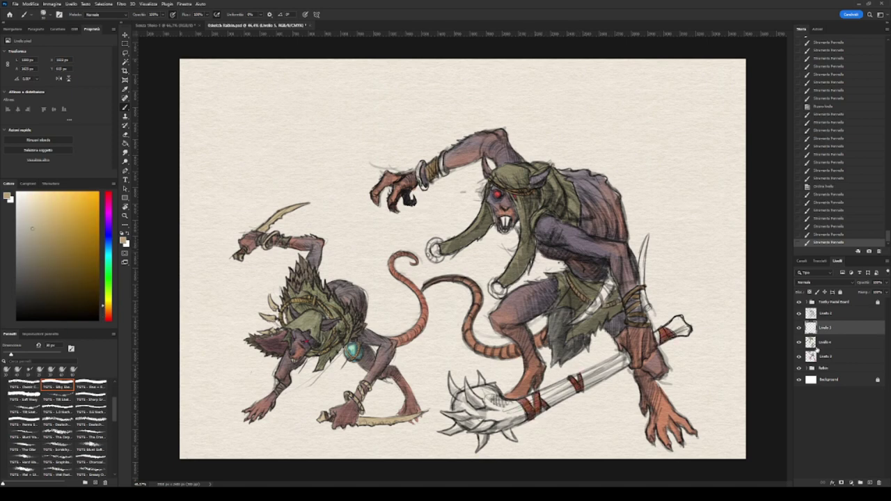
pyautogui.click(870, 482)
pyautogui.moveTo(453, 407)
pyautogui.mouseDown()
pyautogui.moveTo(518, 418)
pyautogui.moveTo(689, 321)
pyautogui.moveTo(641, 268)
pyautogui.moveTo(647, 236)
pyautogui.mouseUp()
pyautogui.moveTo(489, 279); pyautogui.dragTo(504, 298)
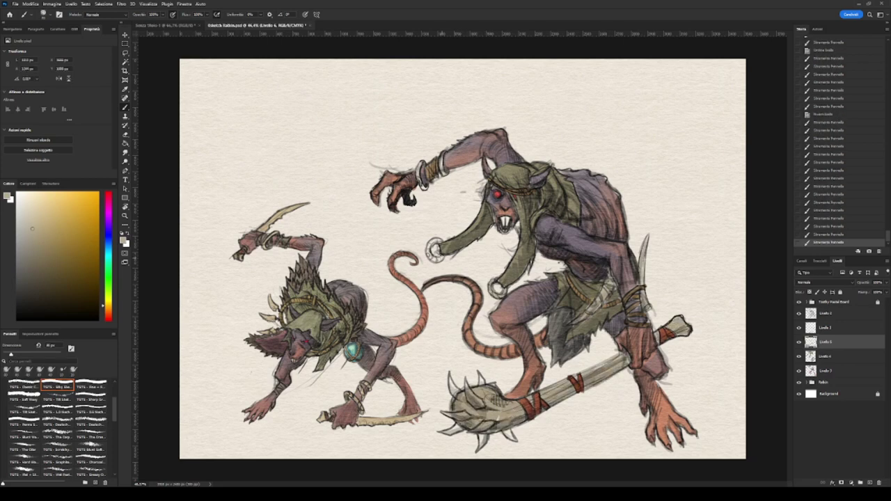
pyautogui.moveTo(429, 238); pyautogui.dragTo(442, 259)
pyautogui.moveTo(417, 163); pyautogui.dragTo(426, 188)
pyautogui.moveTo(441, 152); pyautogui.dragTo(444, 176)
pyautogui.moveTo(499, 215); pyautogui.dragTo(506, 227)
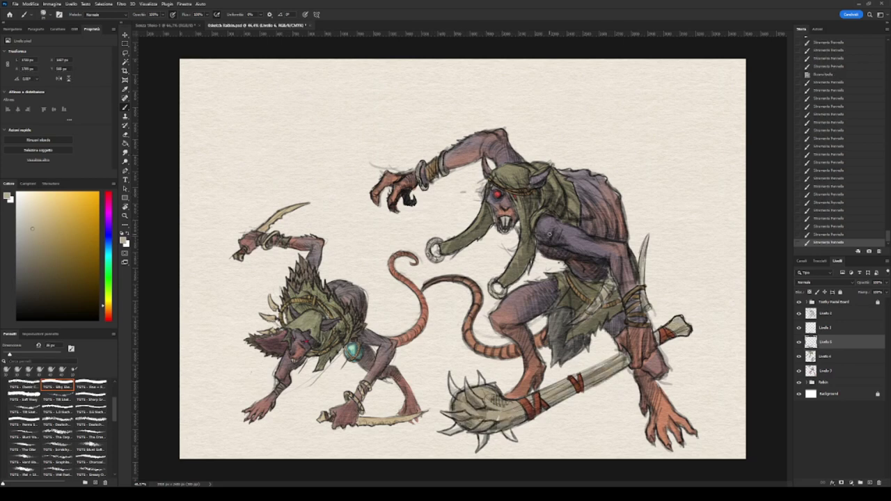
pyautogui.hotkey('alt', '[')
pyautogui.hotkey('alt', '[')
pyautogui.keyDown('alt'); pyautogui.click(517, 226); pyautogui.keyUp('alt')
pyautogui.scroll(-1, 517, 226)
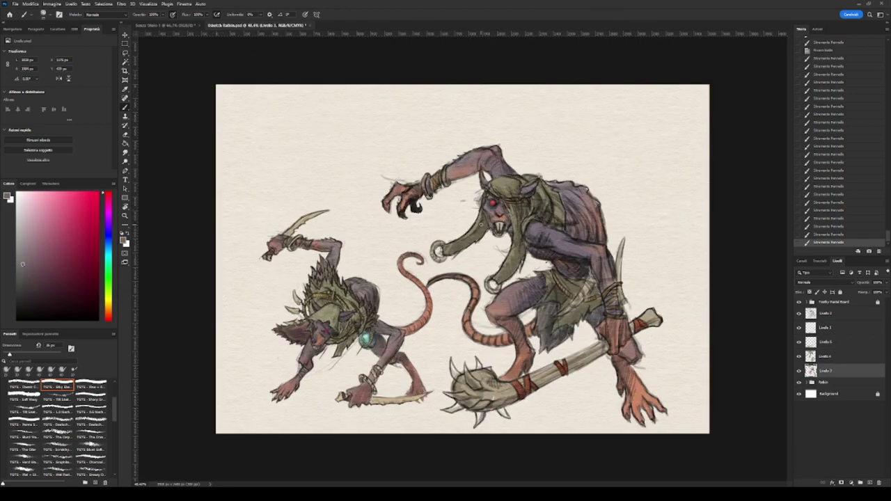
# Group all the large rat's layers and shift the figure slightly up and left.
pyautogui.hotkey('alt', 'shift', ']')
pyautogui.hotkey('alt', 'shift', ']')
pyautogui.hotkey('alt', 'shift', ']')
pyautogui.hotkey('ctrl', 'g')
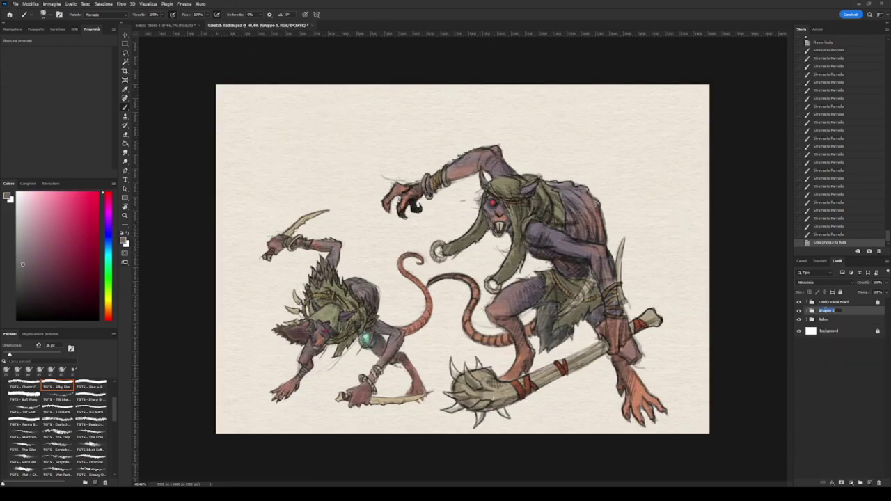
pyautogui.press('Return')
pyautogui.hotkey('ctrl', 't')
pyautogui.moveTo(529, 279)
pyautogui.mouseDown()
pyautogui.moveTo(523, 244)
pyautogui.moveTo(537, 270)
pyautogui.mouseUp()
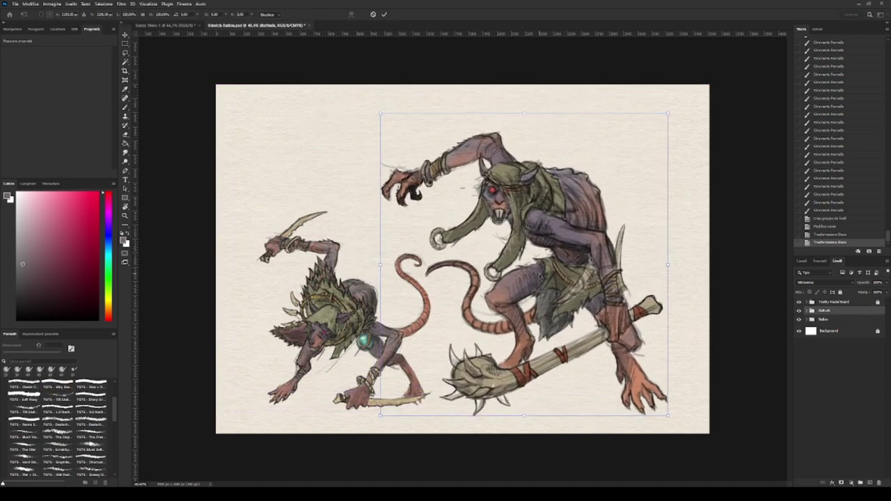
pyautogui.press('Return')
# On a new layer, hand-letter 'ARTISAN GUILD' underlined above 'RATKIN' at the top left.
pyautogui.hotkey('ctrl', 'shift', 'alt', 'n')
pyautogui.scroll(3, 446, 250)
pyautogui.moveTo(254, 211)
pyautogui.mouseDown()
pyautogui.moveTo(272, 179)
pyautogui.moveTo(322, 178)
pyautogui.mouseUp()
pyautogui.moveTo(319, 207)
pyautogui.mouseDown()
pyautogui.moveTo(366, 182)
pyautogui.moveTo(421, 176)
pyautogui.mouseUp()
pyautogui.moveTo(427, 206); pyautogui.dragTo(462, 176)
pyautogui.moveTo(248, 263); pyautogui.dragTo(327, 236)
pyautogui.moveTo(238, 224); pyautogui.dragTo(390, 219)
pyautogui.moveTo(338, 259); pyautogui.dragTo(354, 231)
pyautogui.hotkey('ctrl', '-')
pyautogui.hotkey('ctrl', '-')
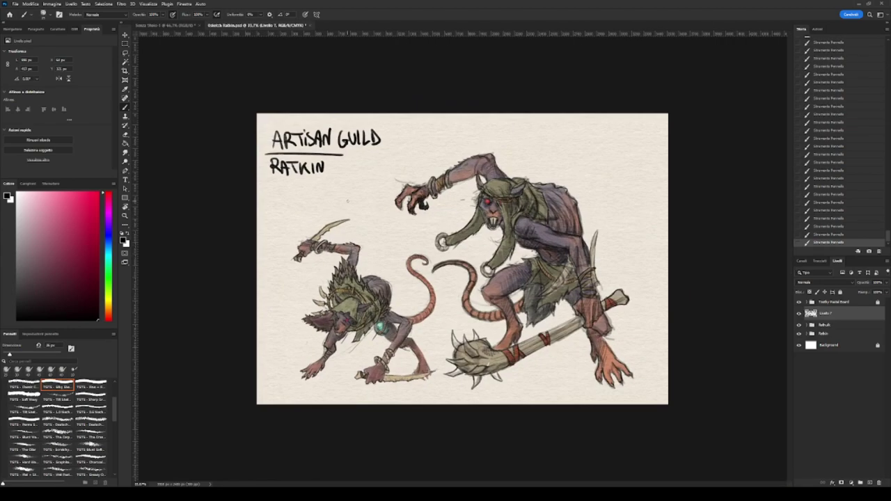
# Letter the note 'COMING IN JULY!' beside the title.
pyautogui.scroll(5, 335, 169)
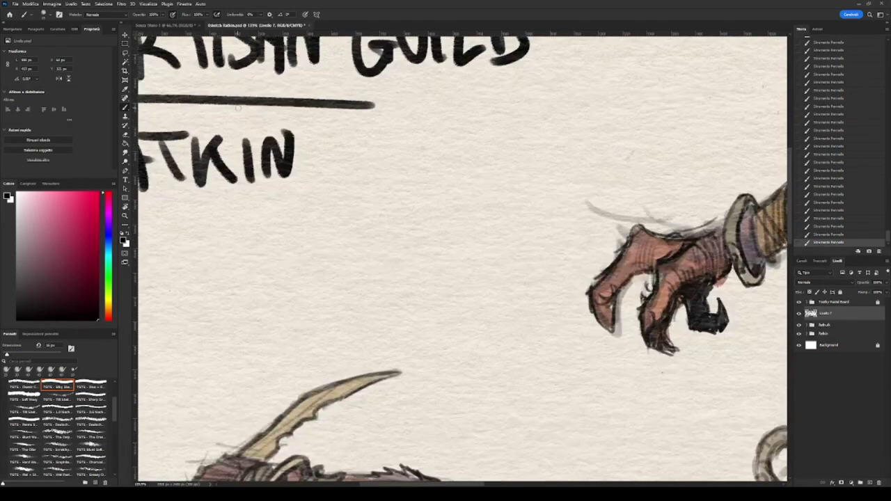
pyautogui.moveTo(363, 149)
pyautogui.mouseDown()
pyautogui.moveTo(375, 165)
pyautogui.moveTo(441, 126)
pyautogui.mouseUp()
pyautogui.moveTo(411, 164)
pyautogui.mouseDown()
pyautogui.moveTo(400, 187)
pyautogui.moveTo(443, 153)
pyautogui.mouseUp()
pyautogui.moveTo(448, 145); pyautogui.dragTo(450, 163)
pyautogui.hotkey('ctrl', '0')
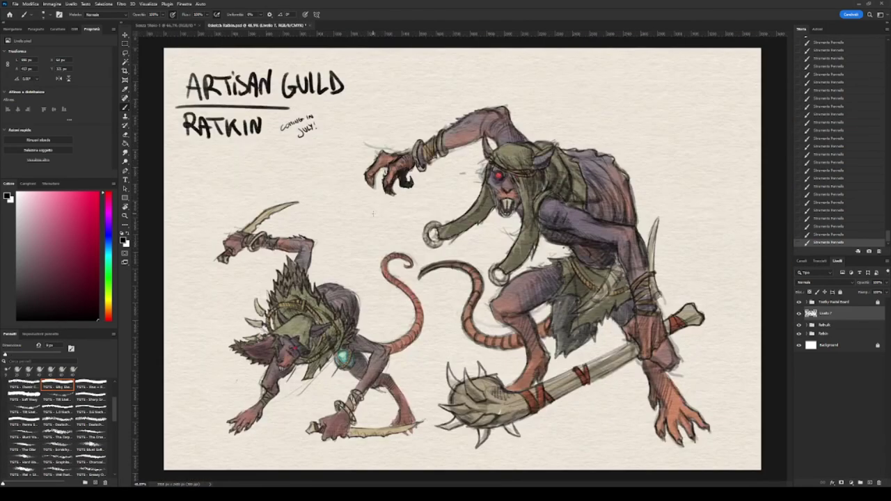